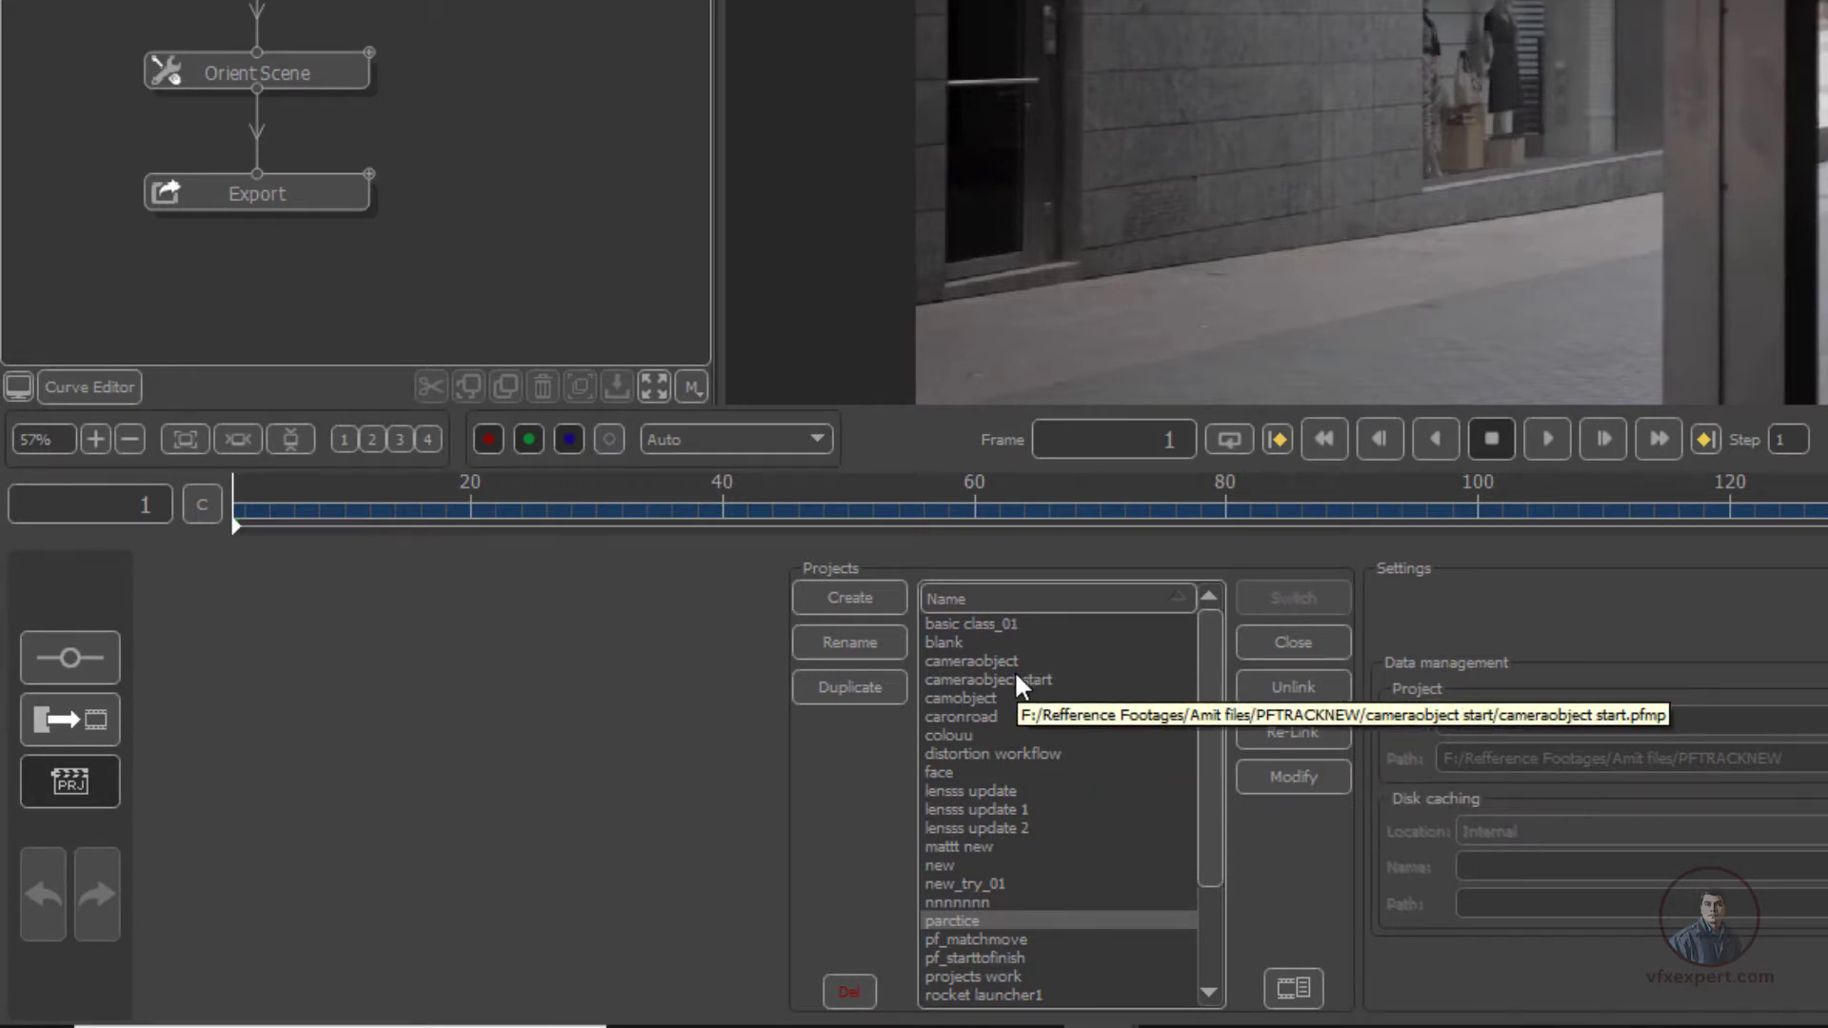
Step: Switch to the pf_starttofinish project, view its Export node and return to the project list
left_click(951, 958)
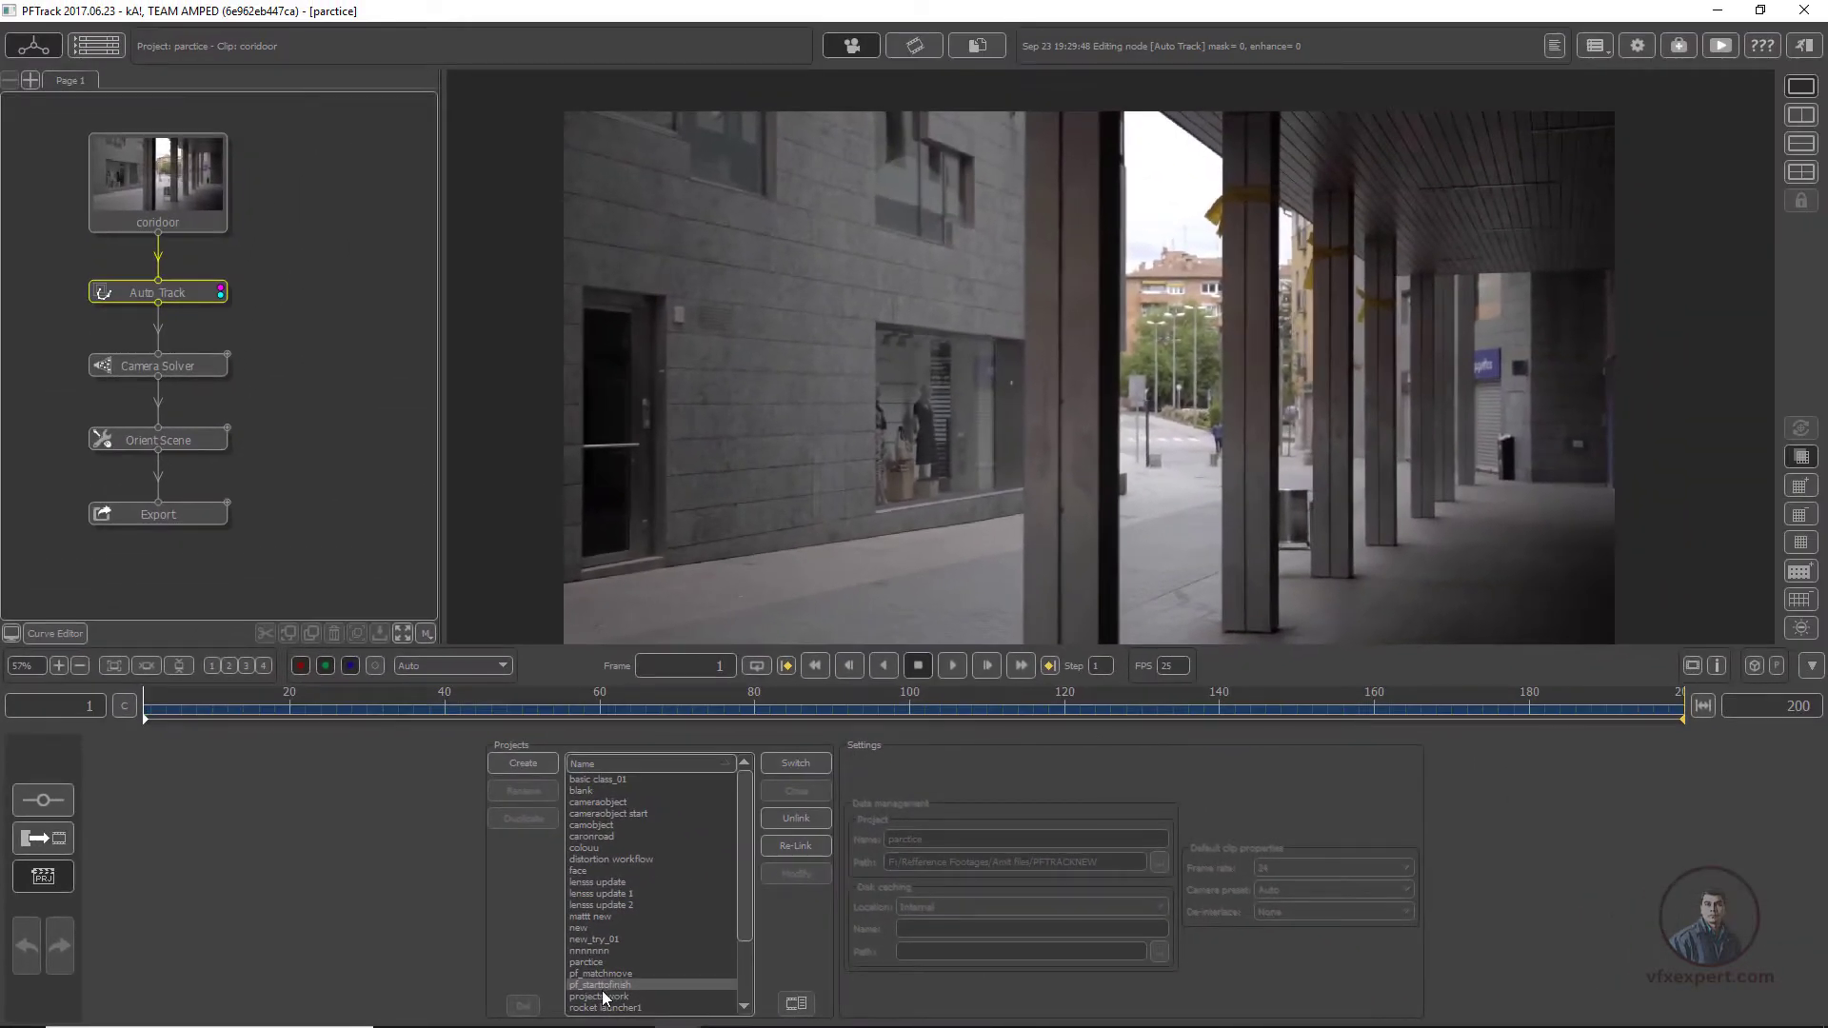
double_click(608, 986)
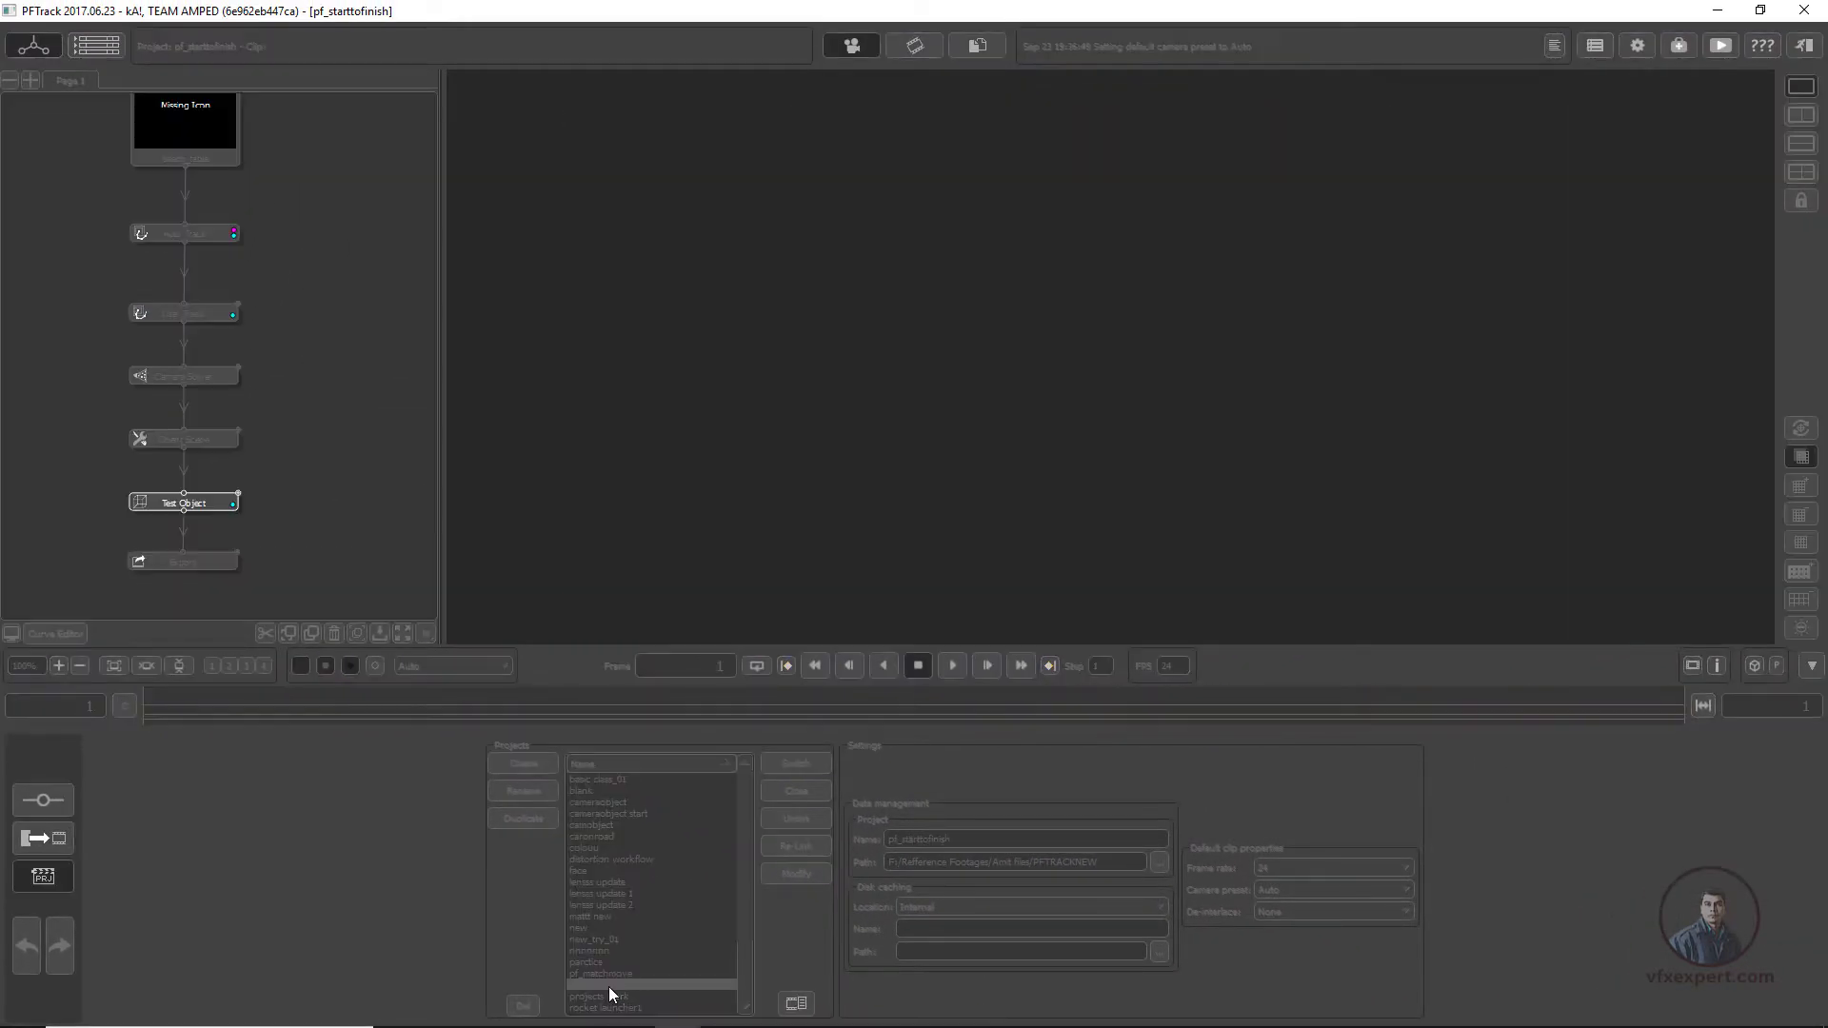
left_click(185, 563)
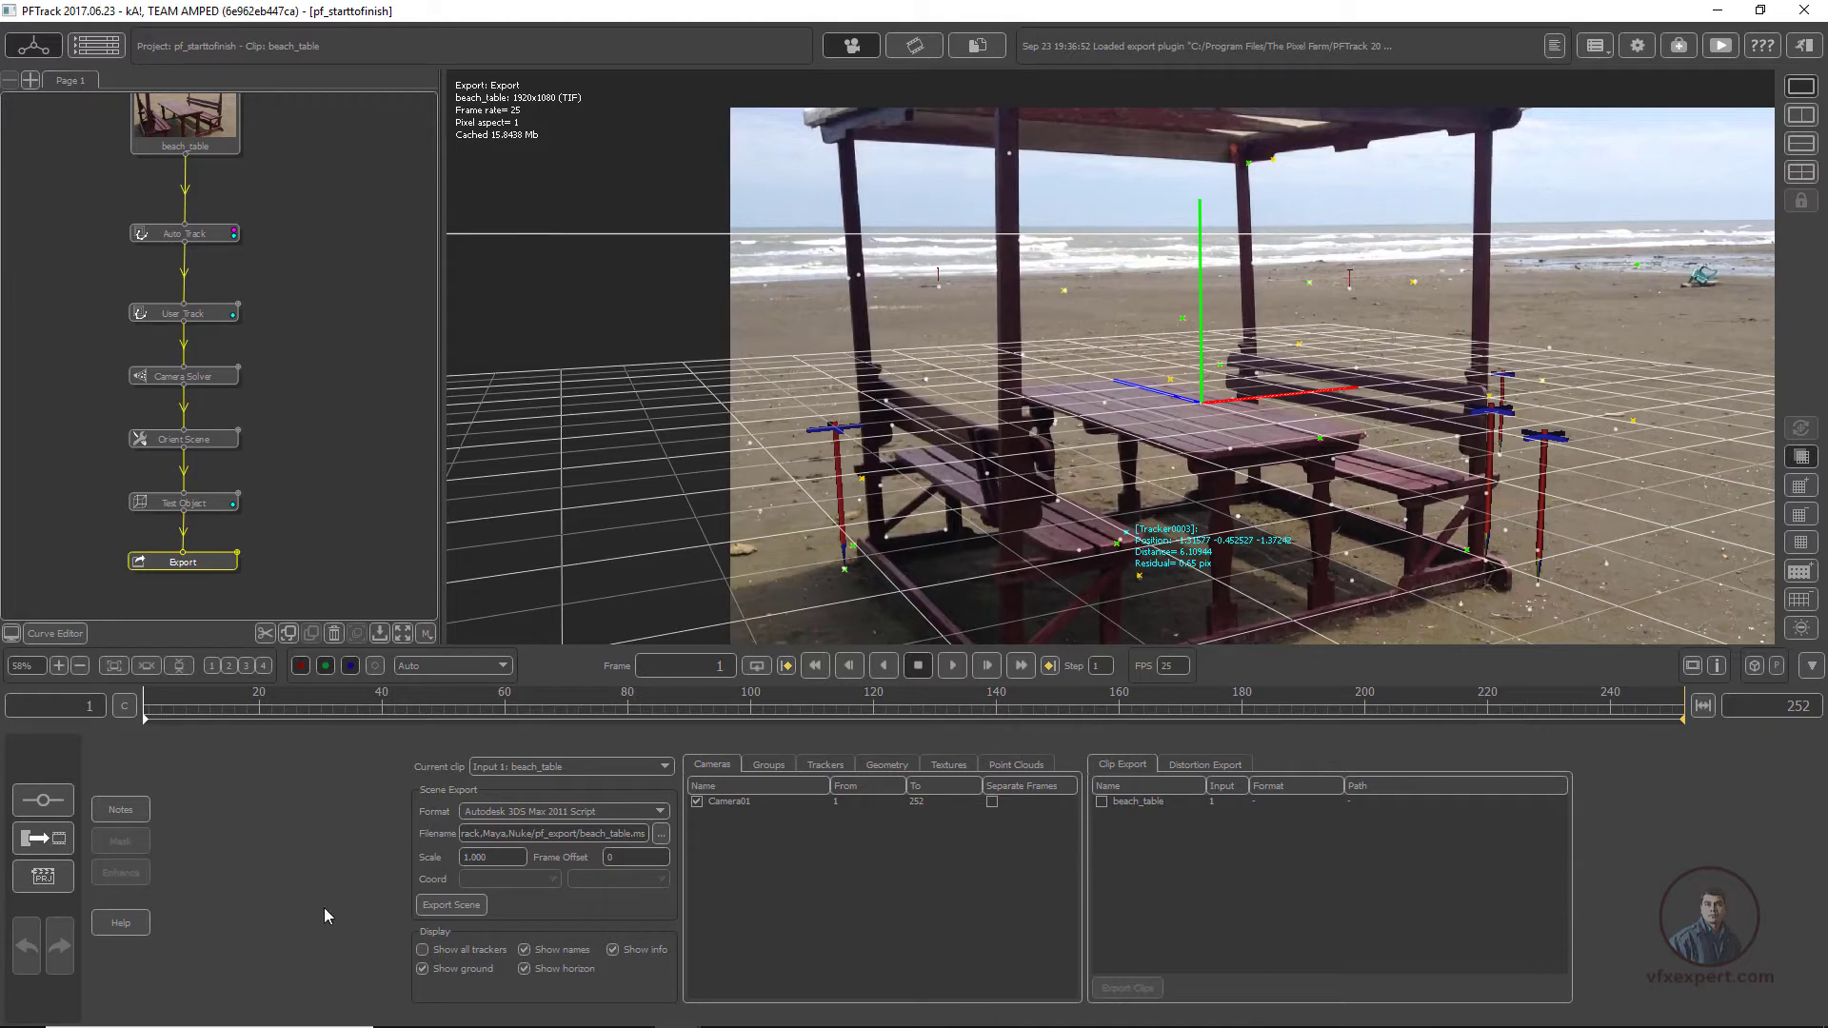
left_click(48, 882)
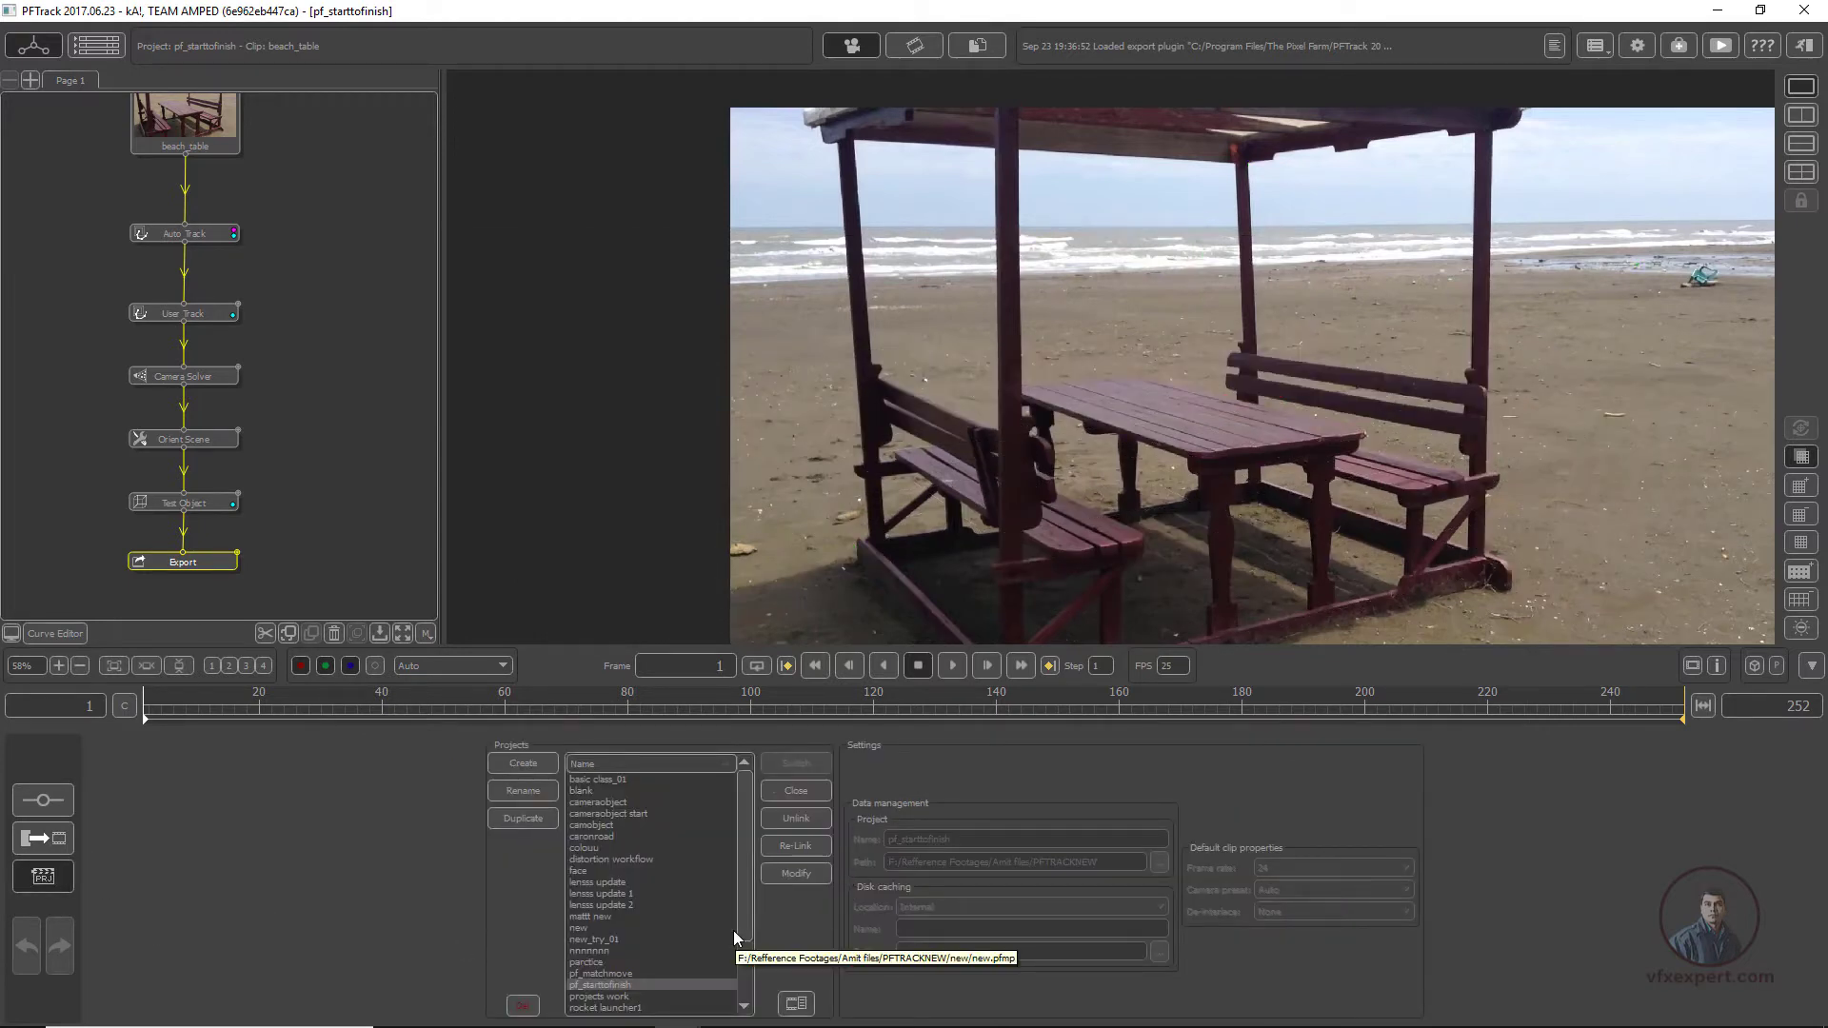
Step: Switch to File Explorer and examine the contents of the car and lensss project folders in D:\Open Any Pro
key("alt+Tab")
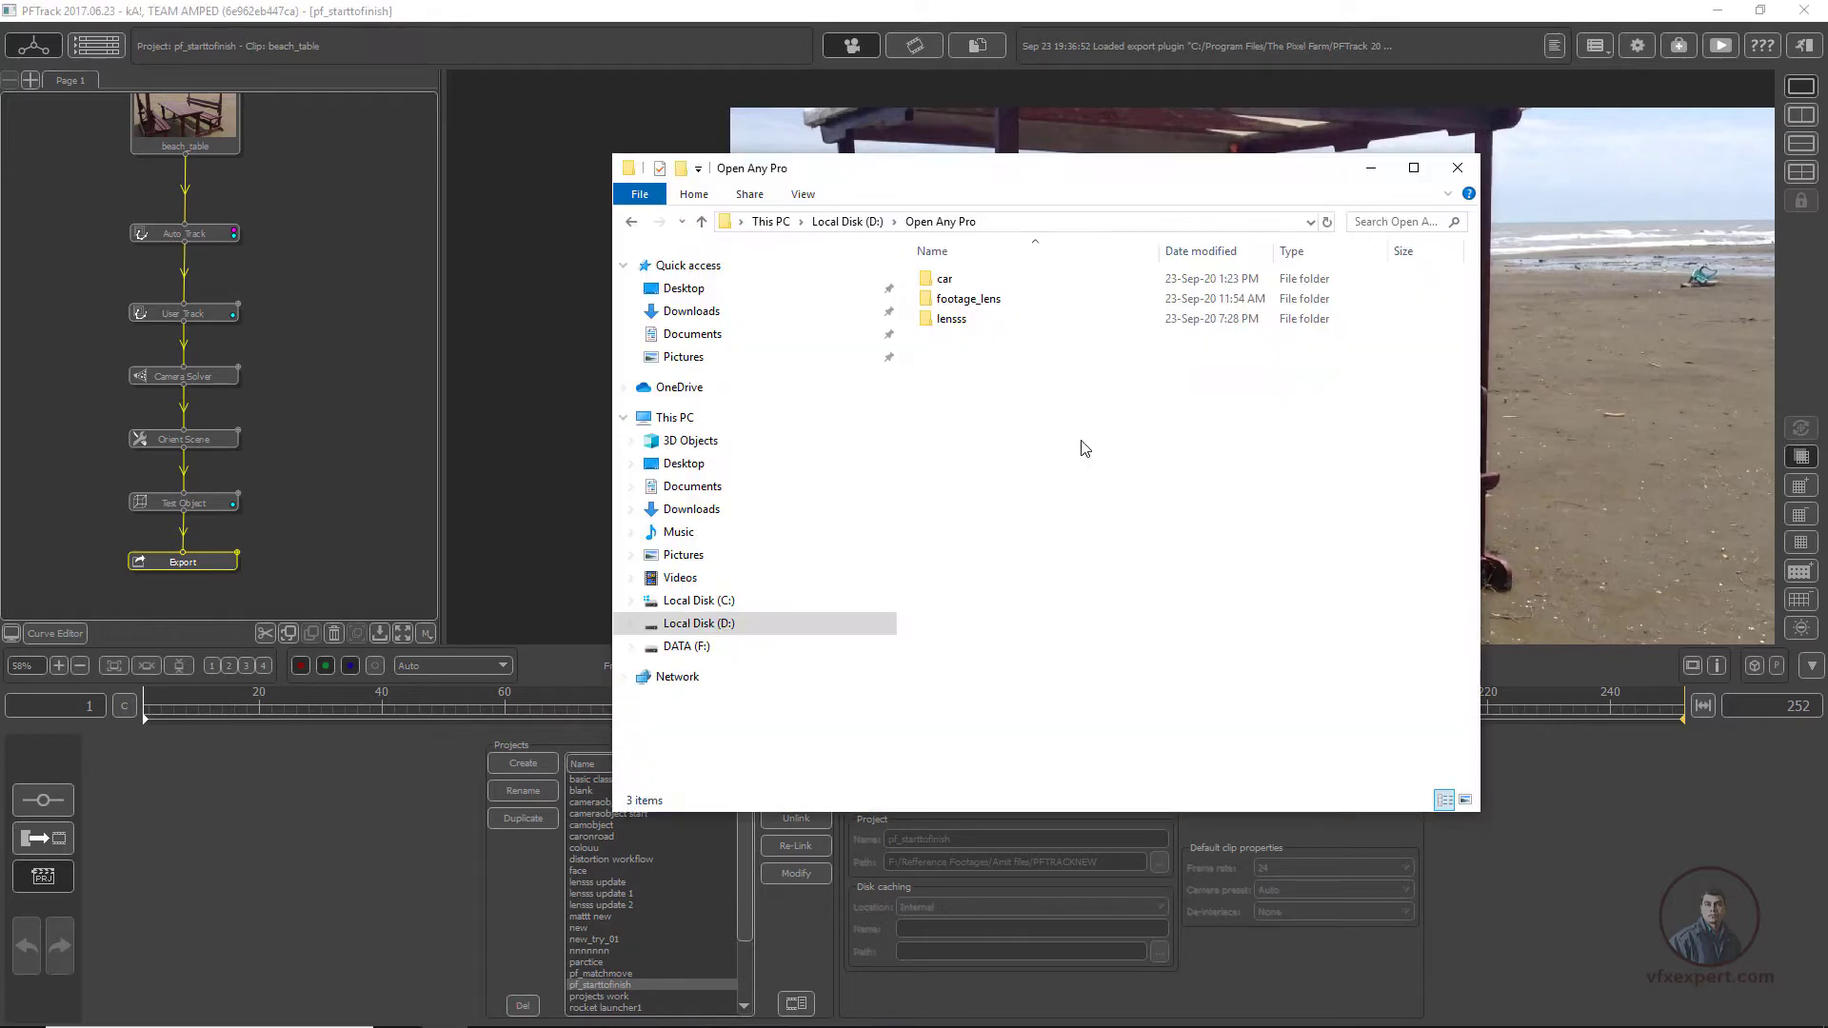
left_click_drag(1081, 165, 1371, 115)
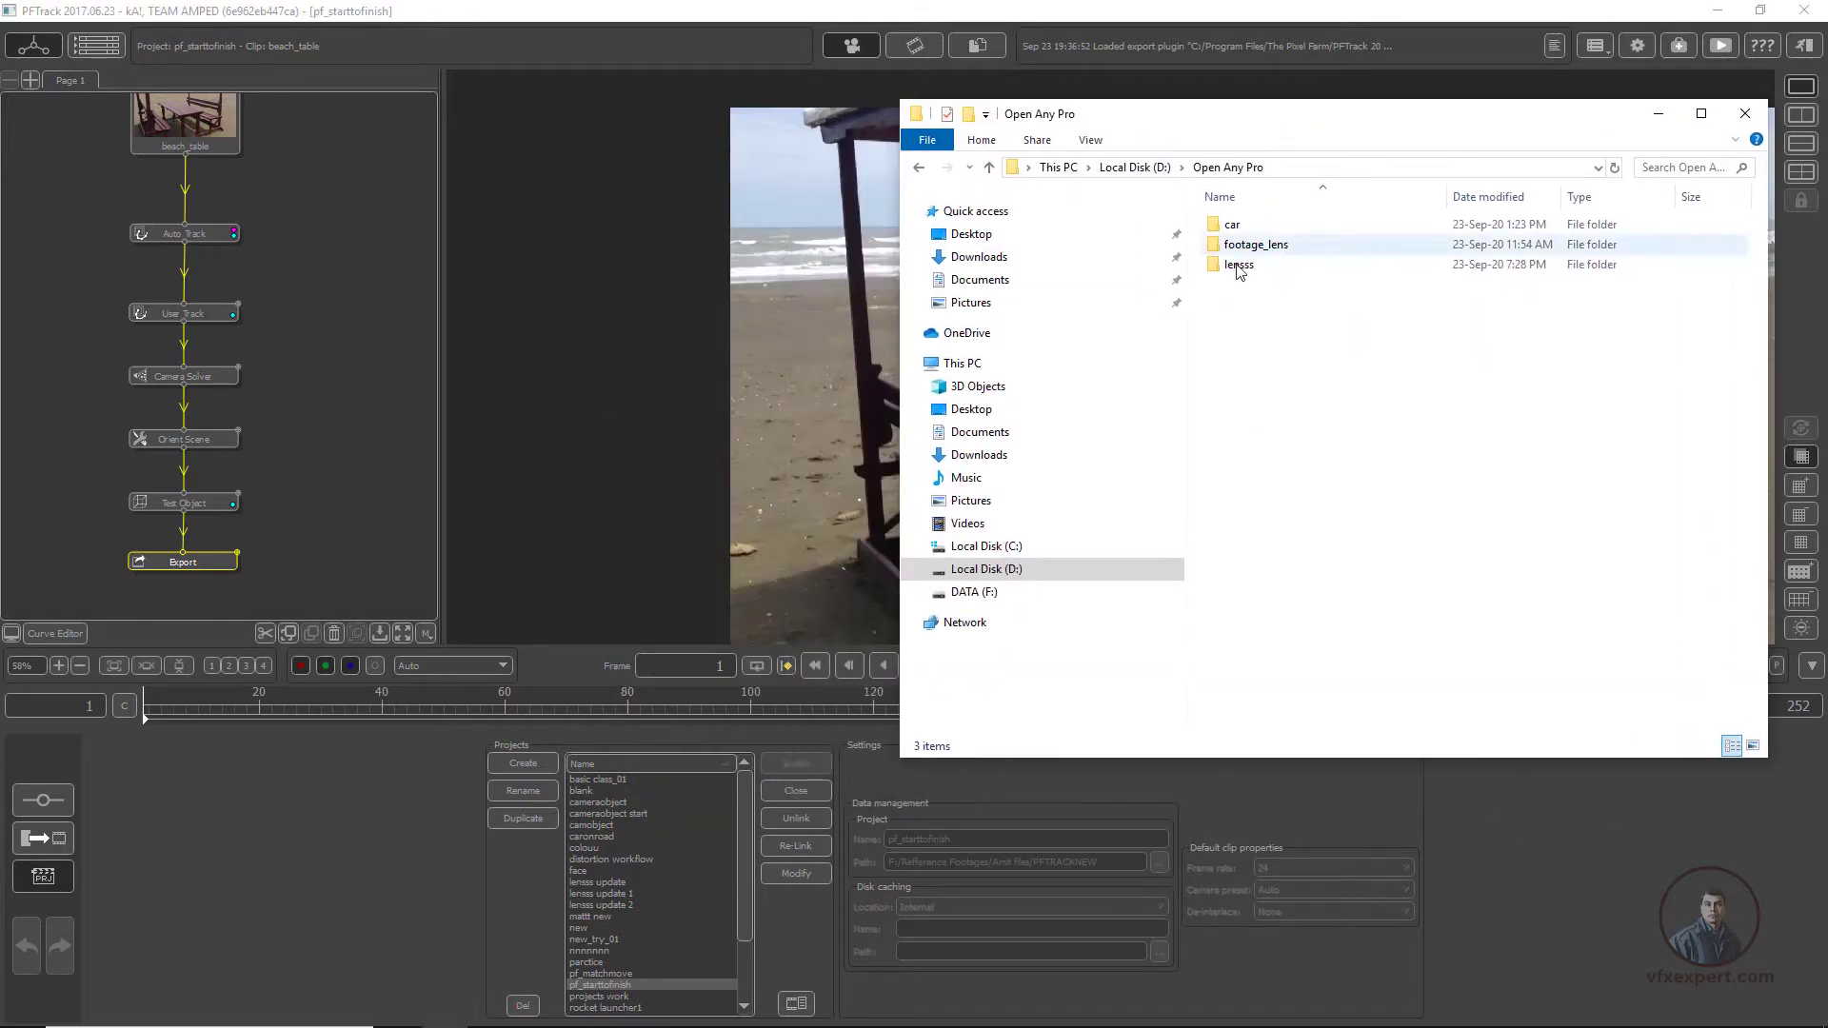
left_click(1238, 229)
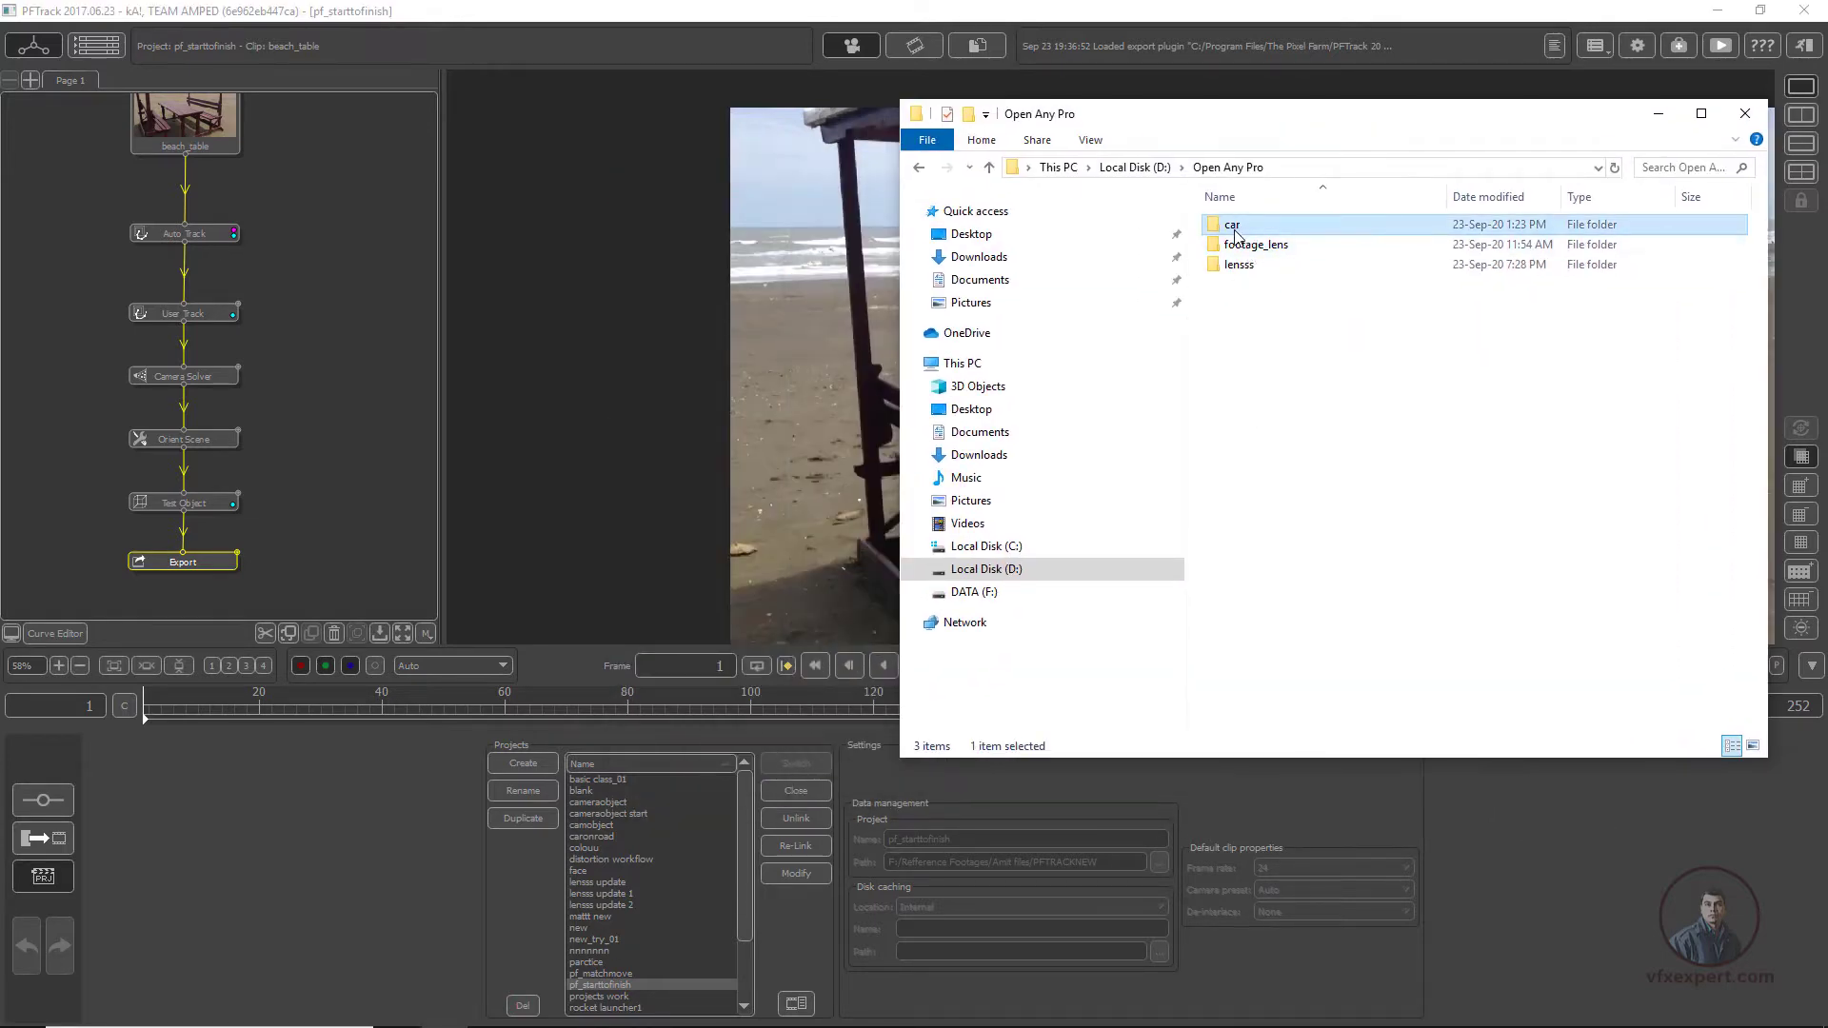
double_click(1233, 229)
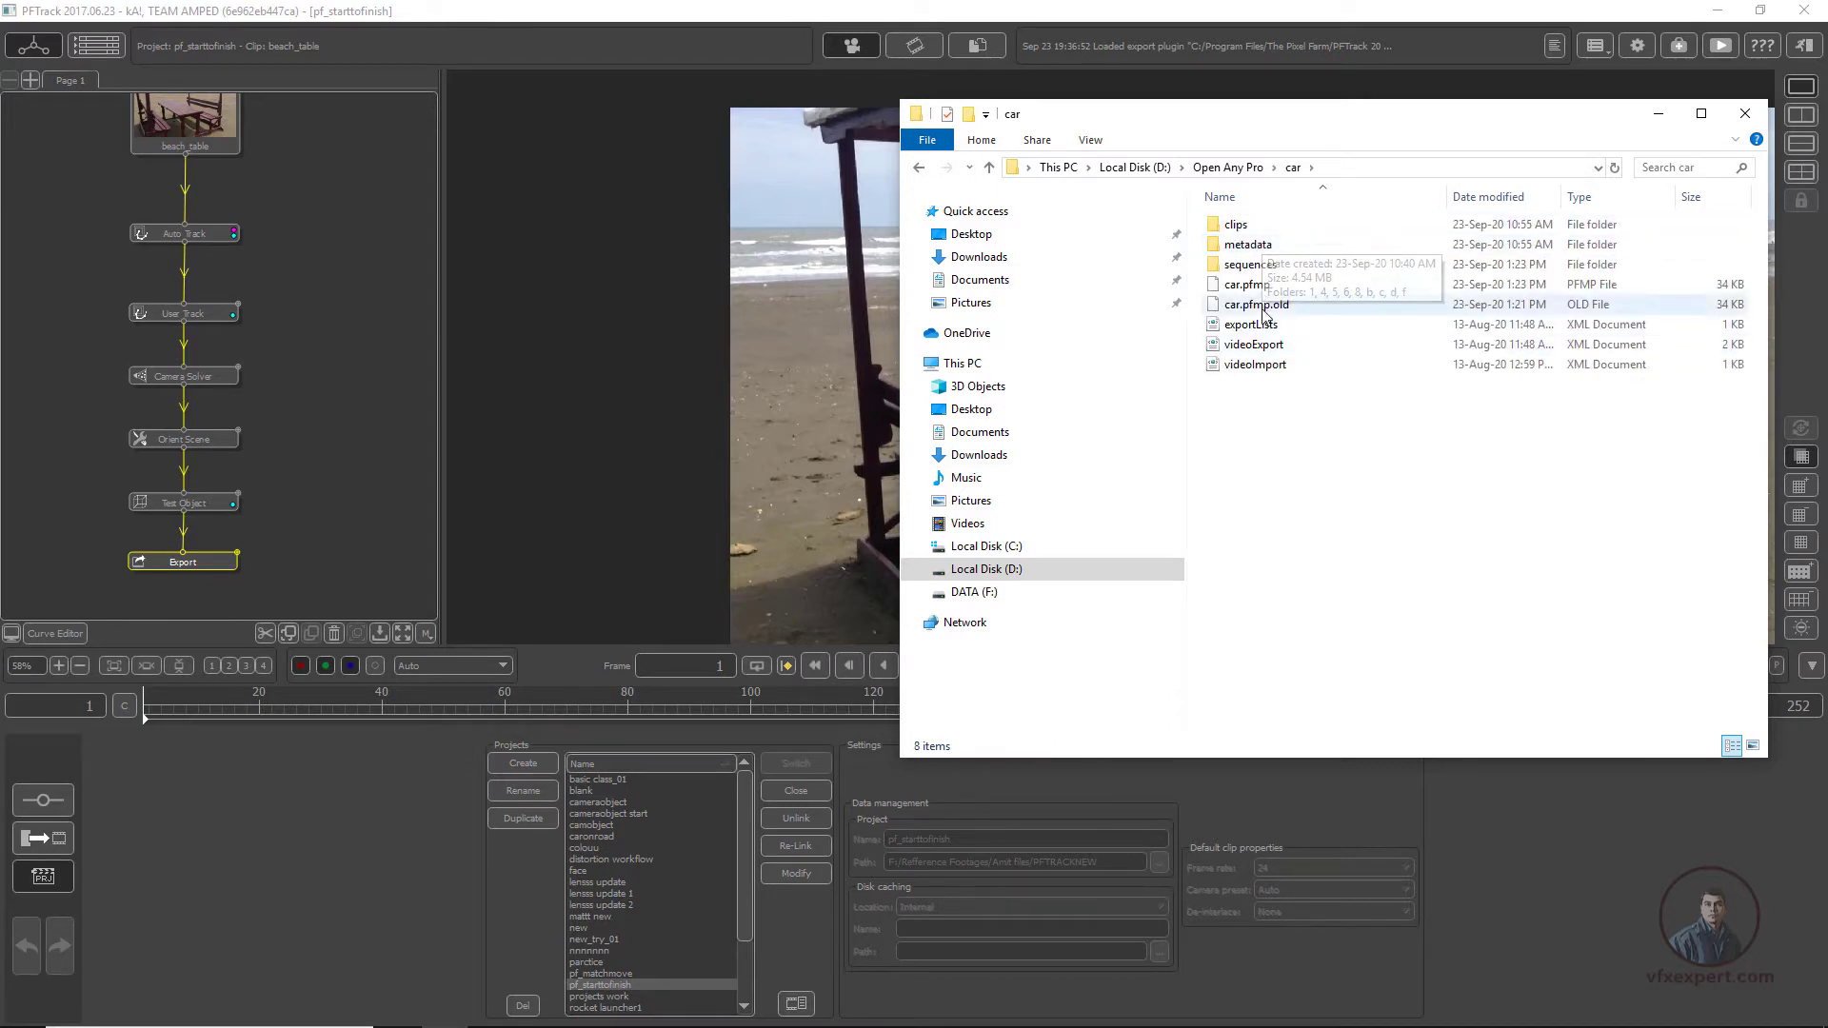
left_click(920, 166)
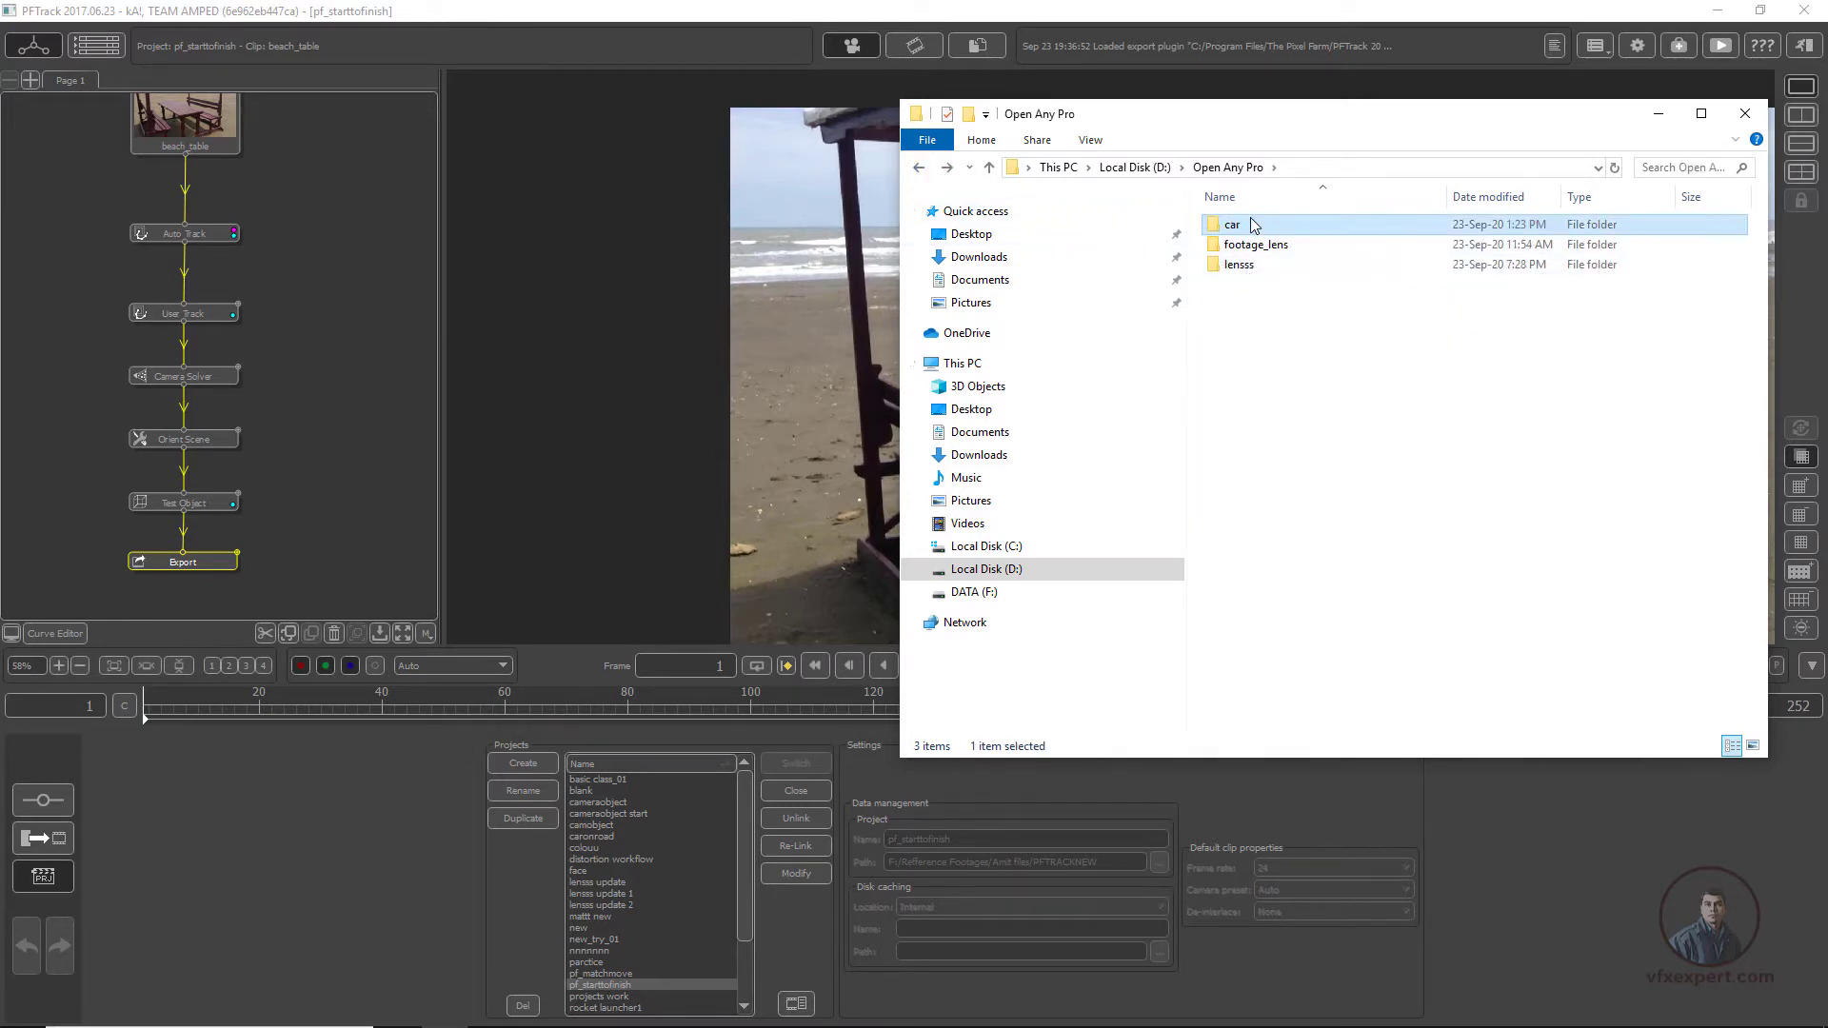
double_click(1237, 265)
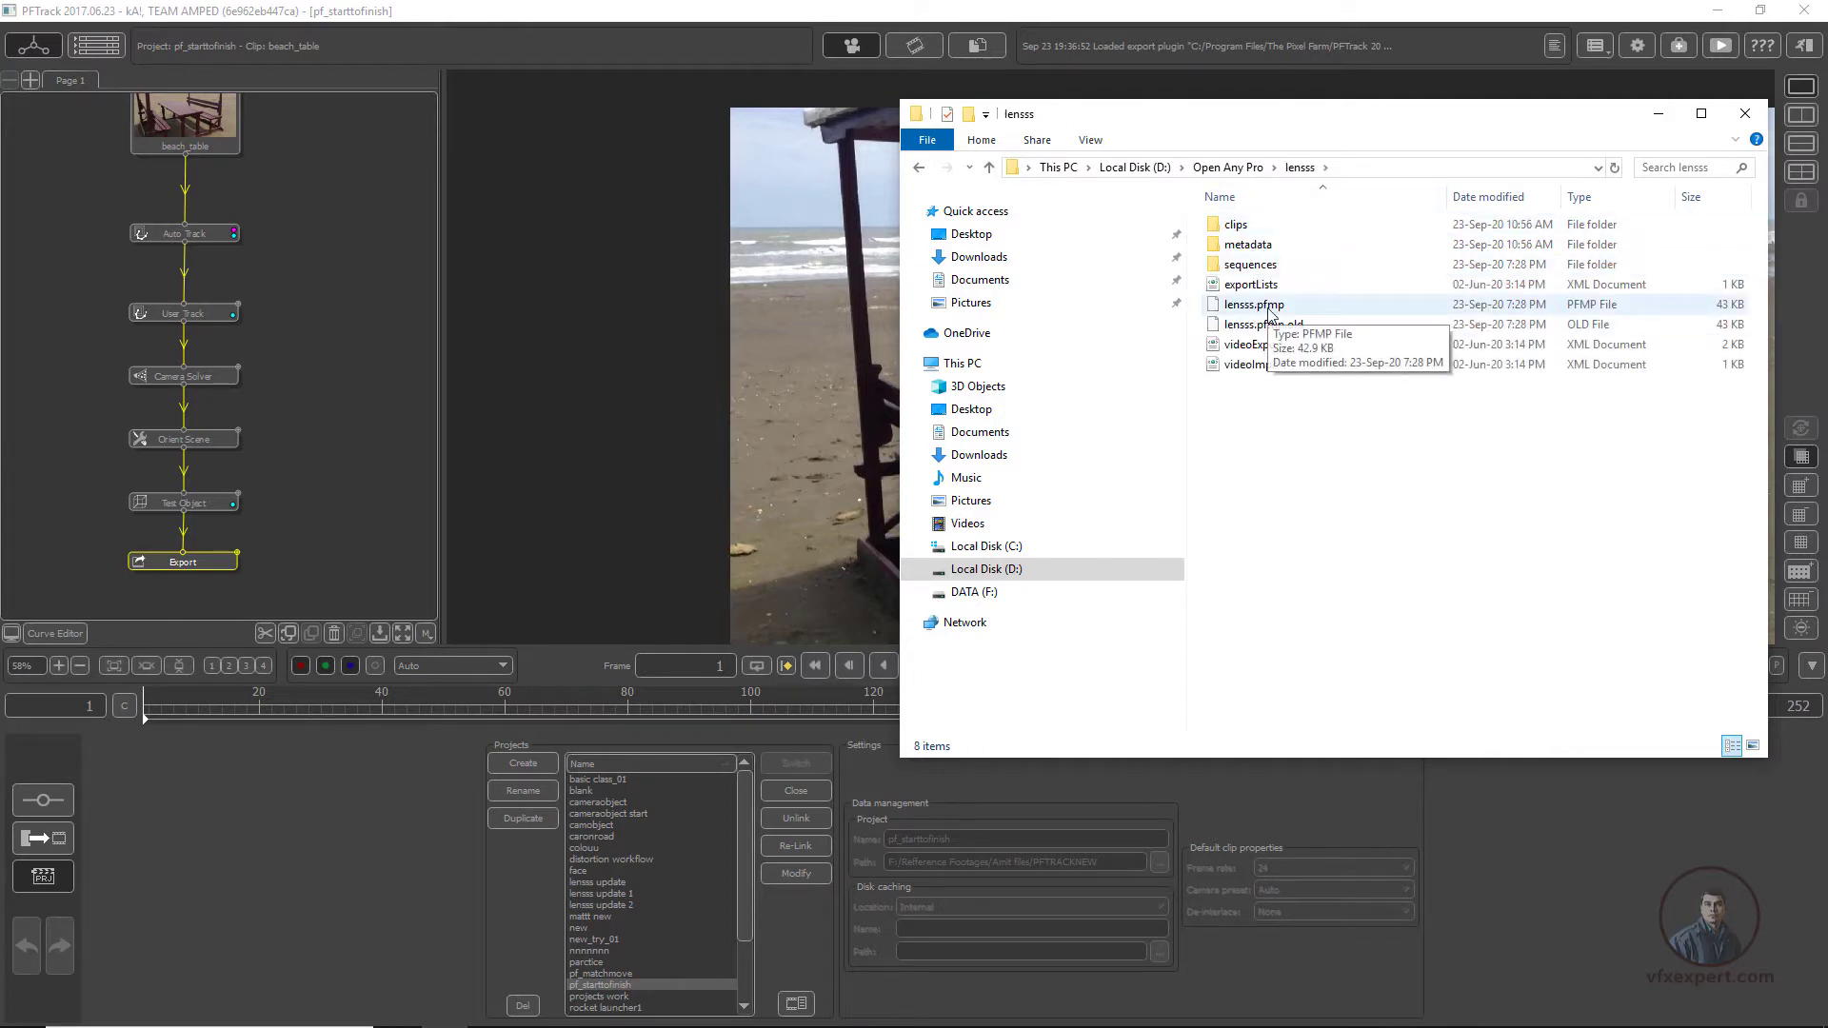
left_click(919, 168)
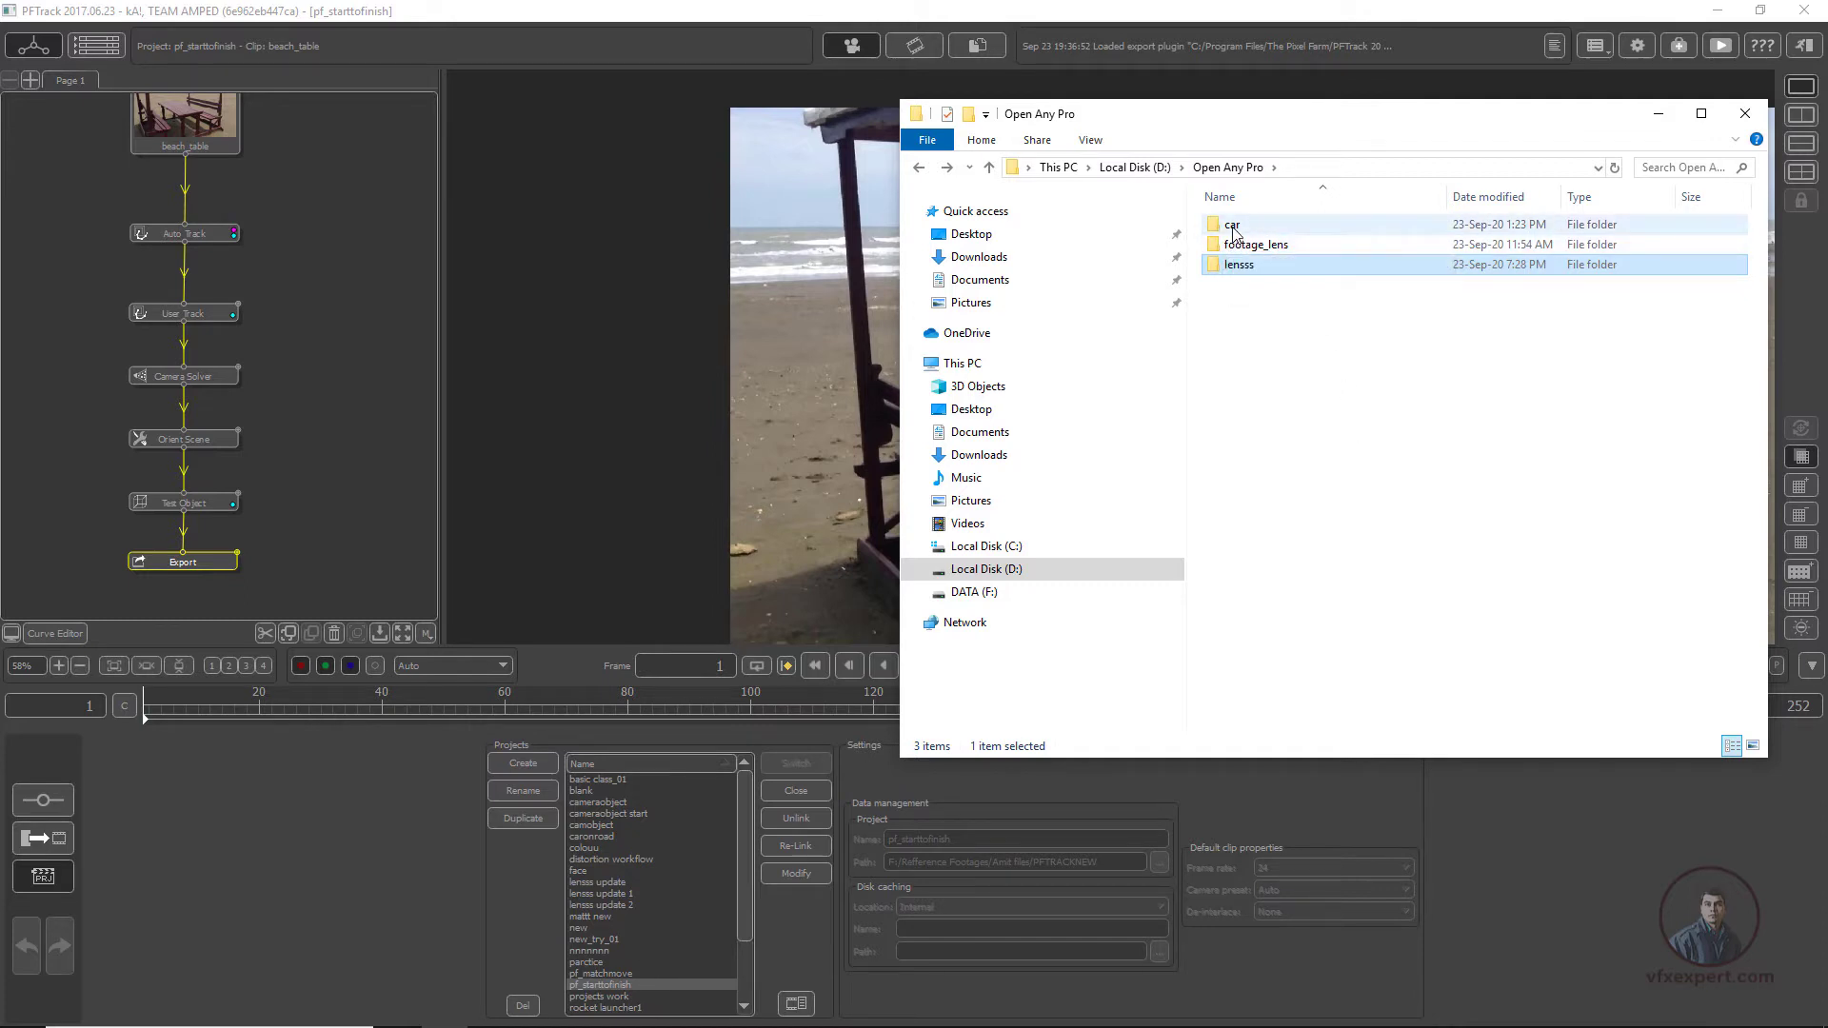
left_click(1673, 122)
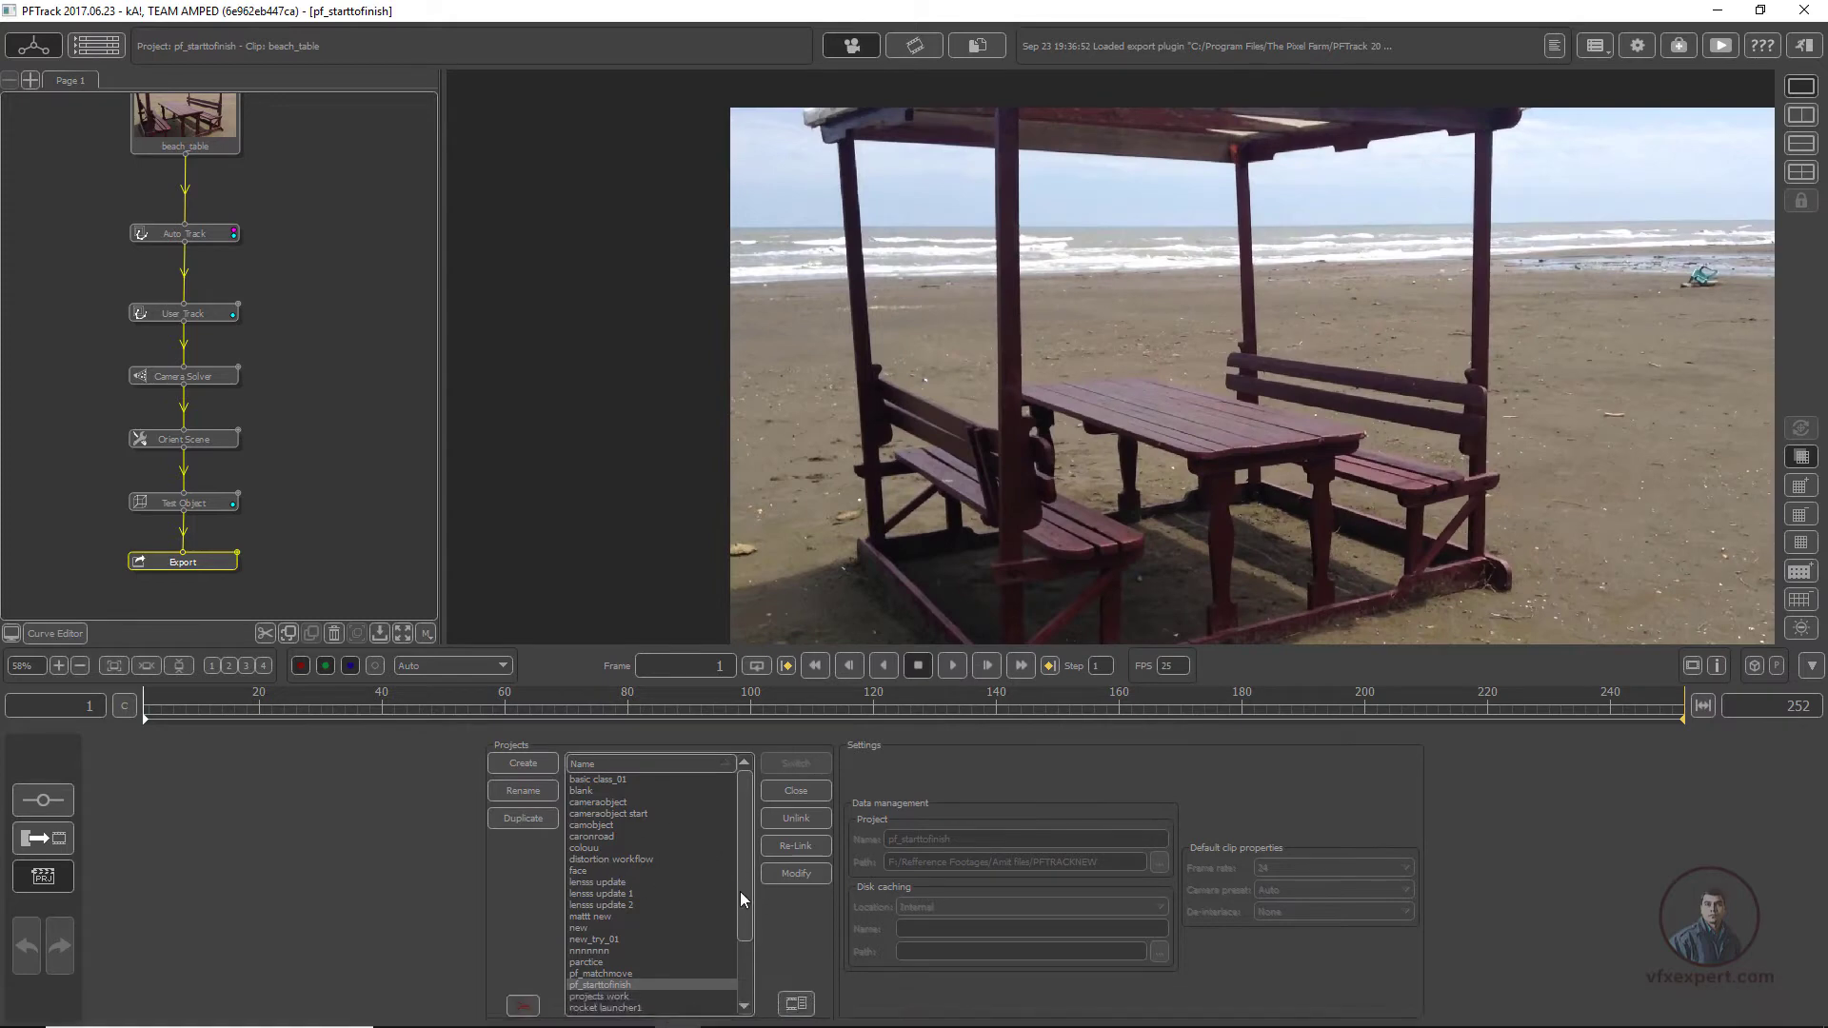
Step: Re-link the car.pfmp project file from D:\Open Any Pro\car into the project list
mouse_move(745, 899)
left_mouse_down()
mouse_move(750, 980)
mouse_move(756, 867)
left_mouse_up()
left_click(811, 842)
left_click_drag(920, 317, 989, 320)
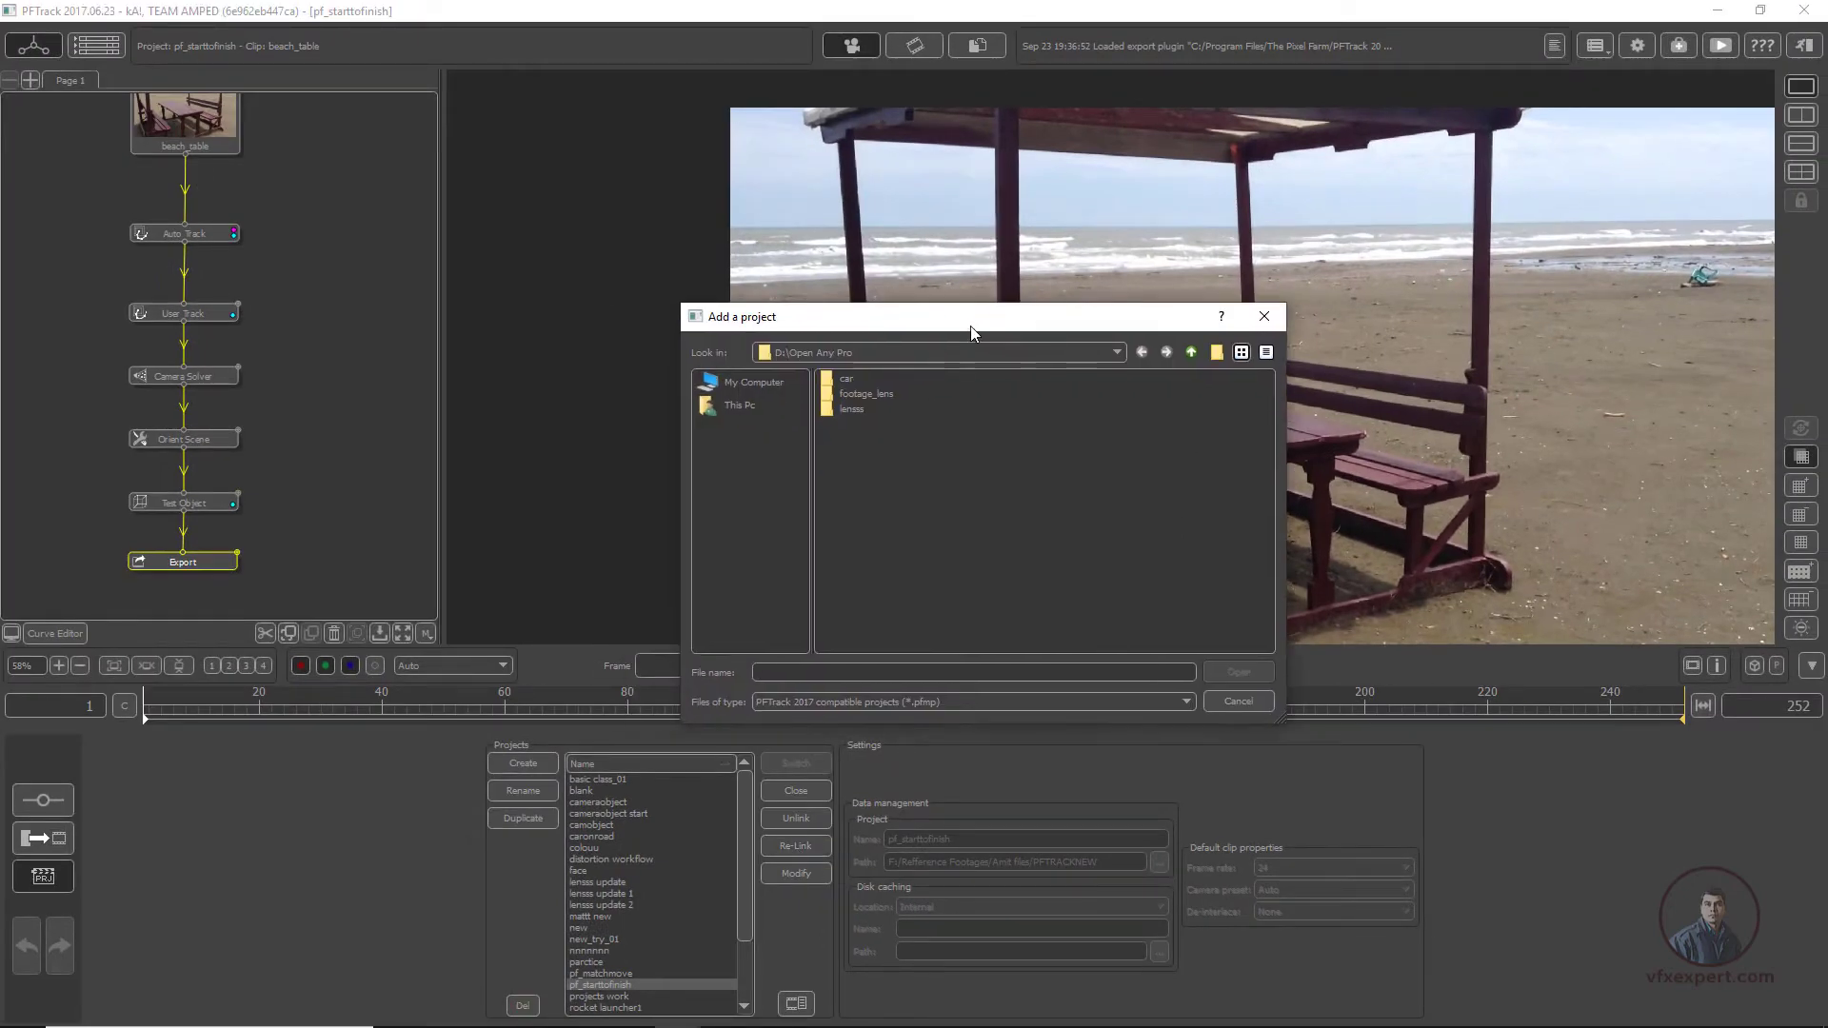
left_click(767, 381)
double_click(833, 394)
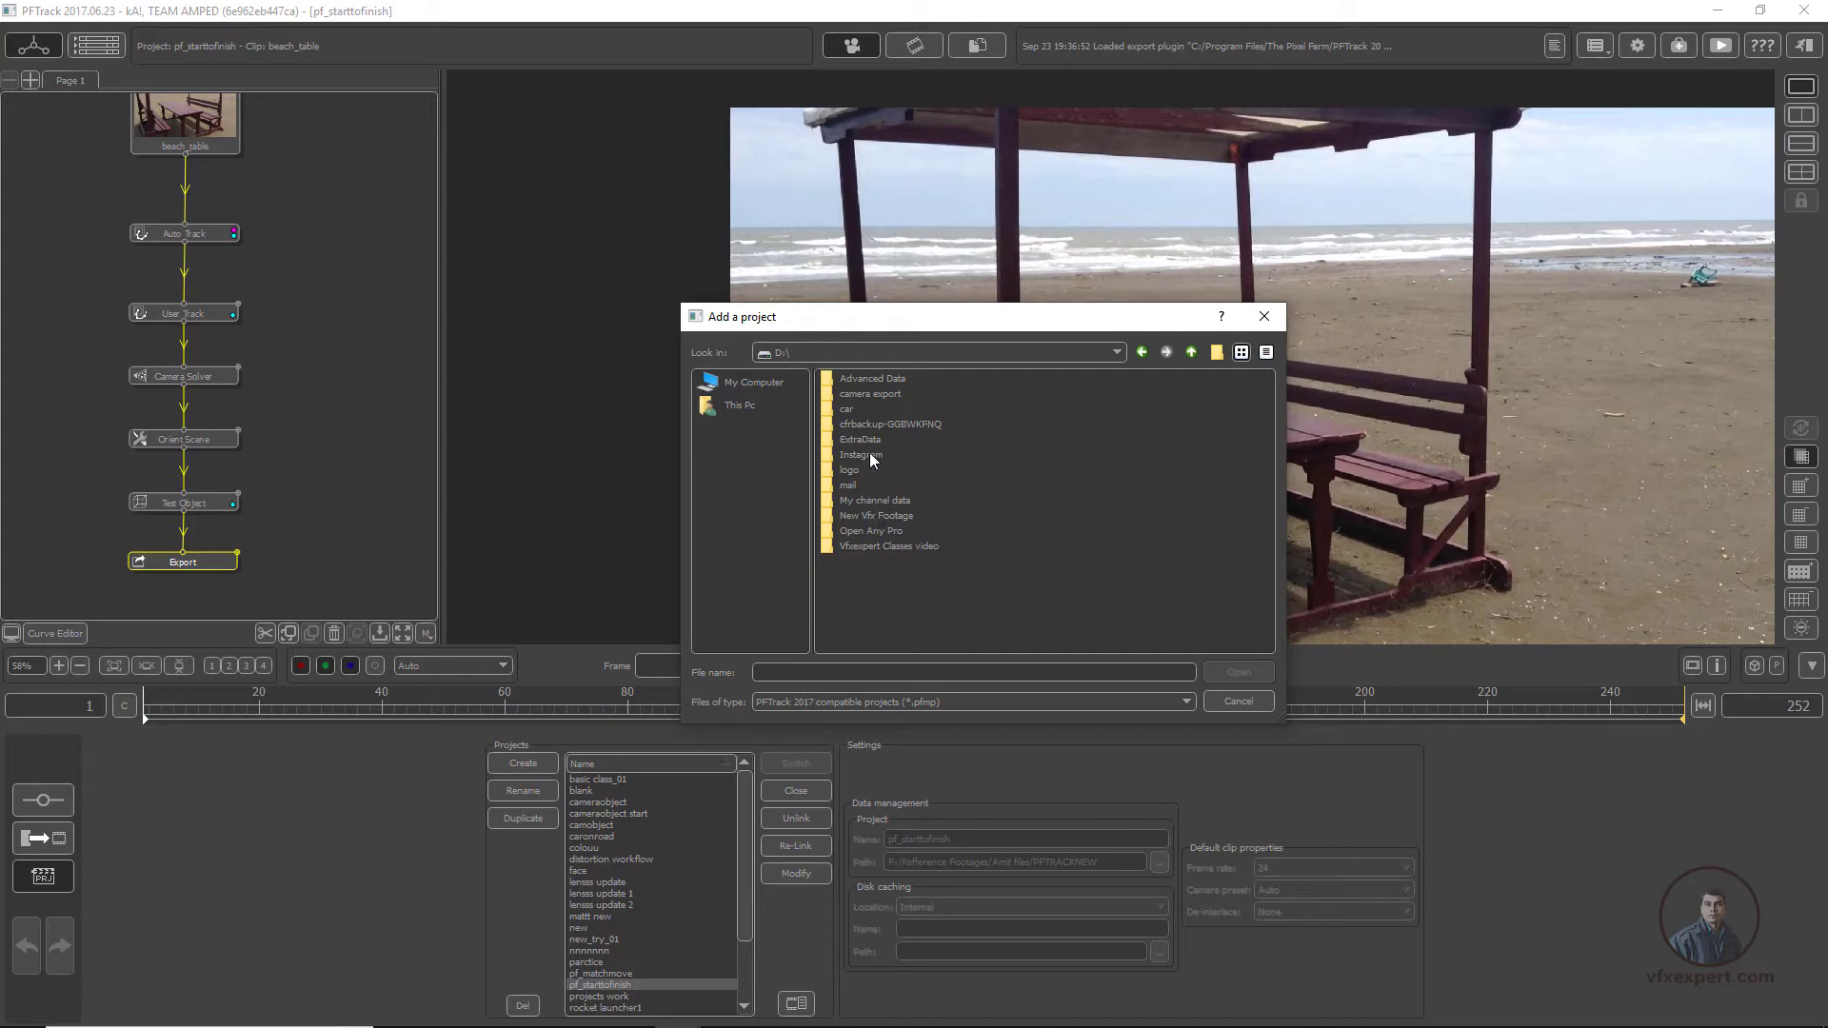
double_click(887, 529)
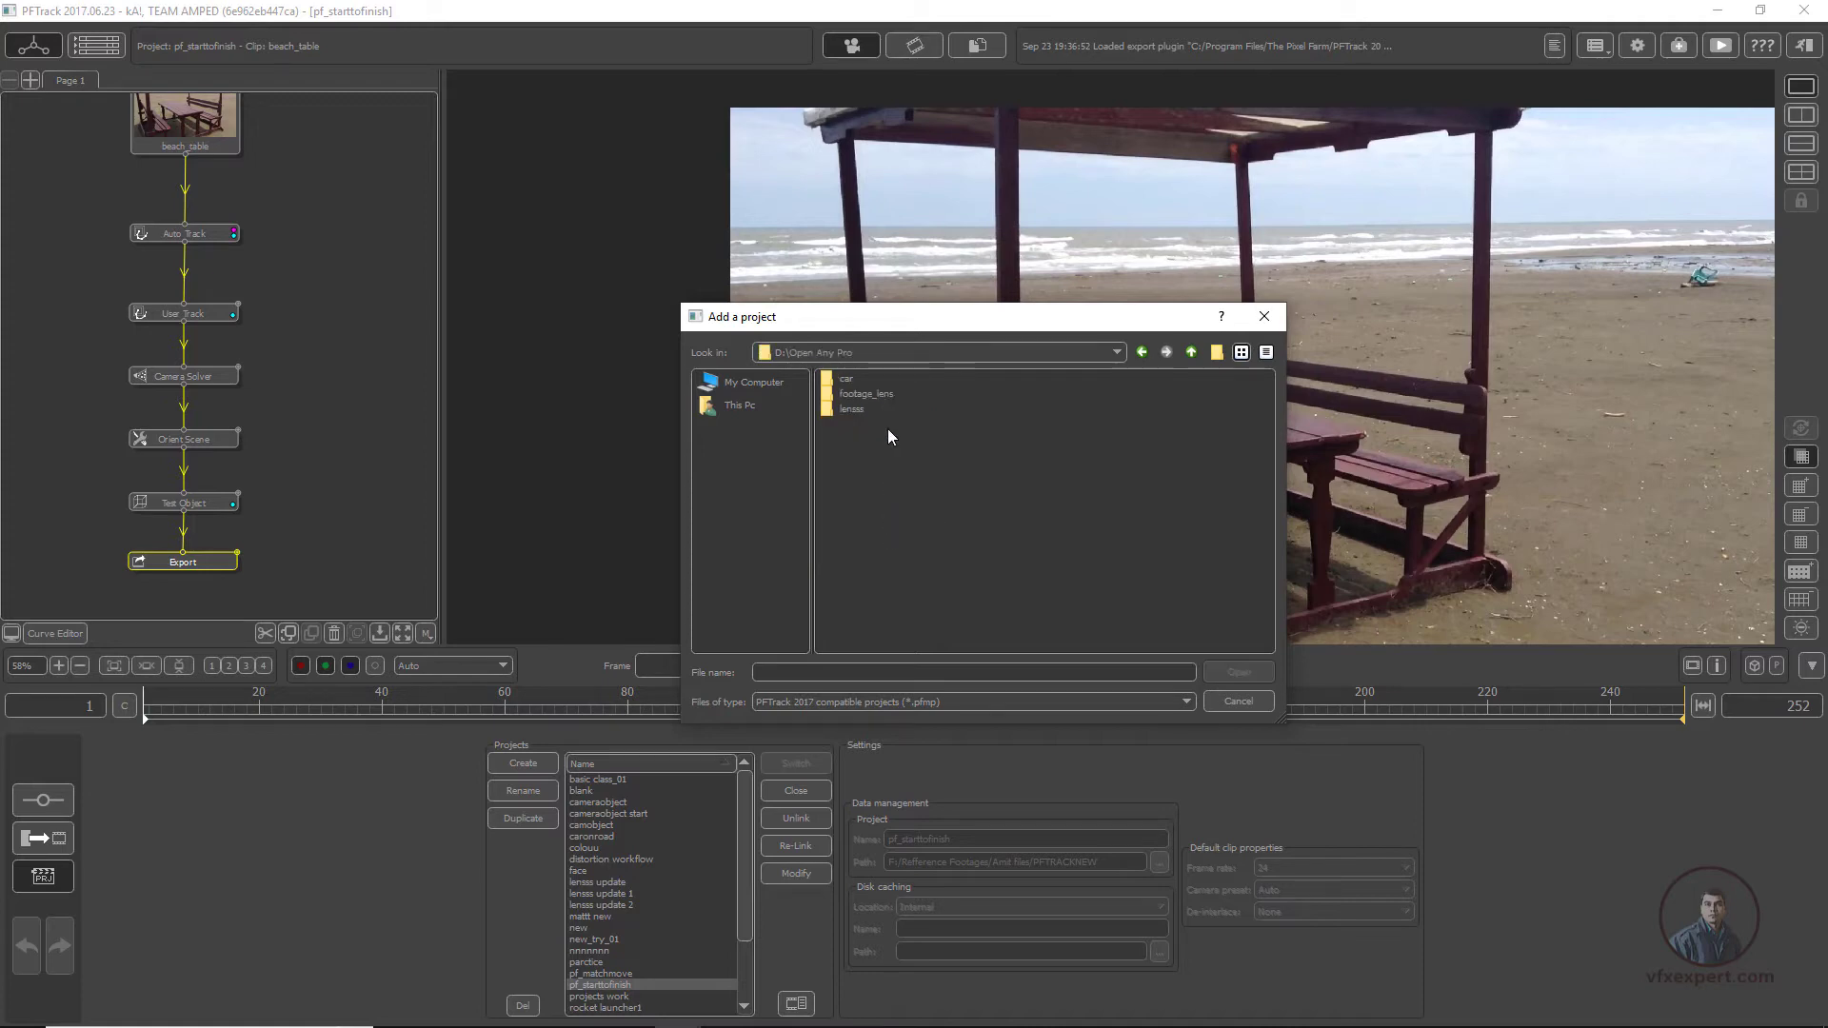
left_click(850, 381)
double_click(841, 380)
left_click(862, 425)
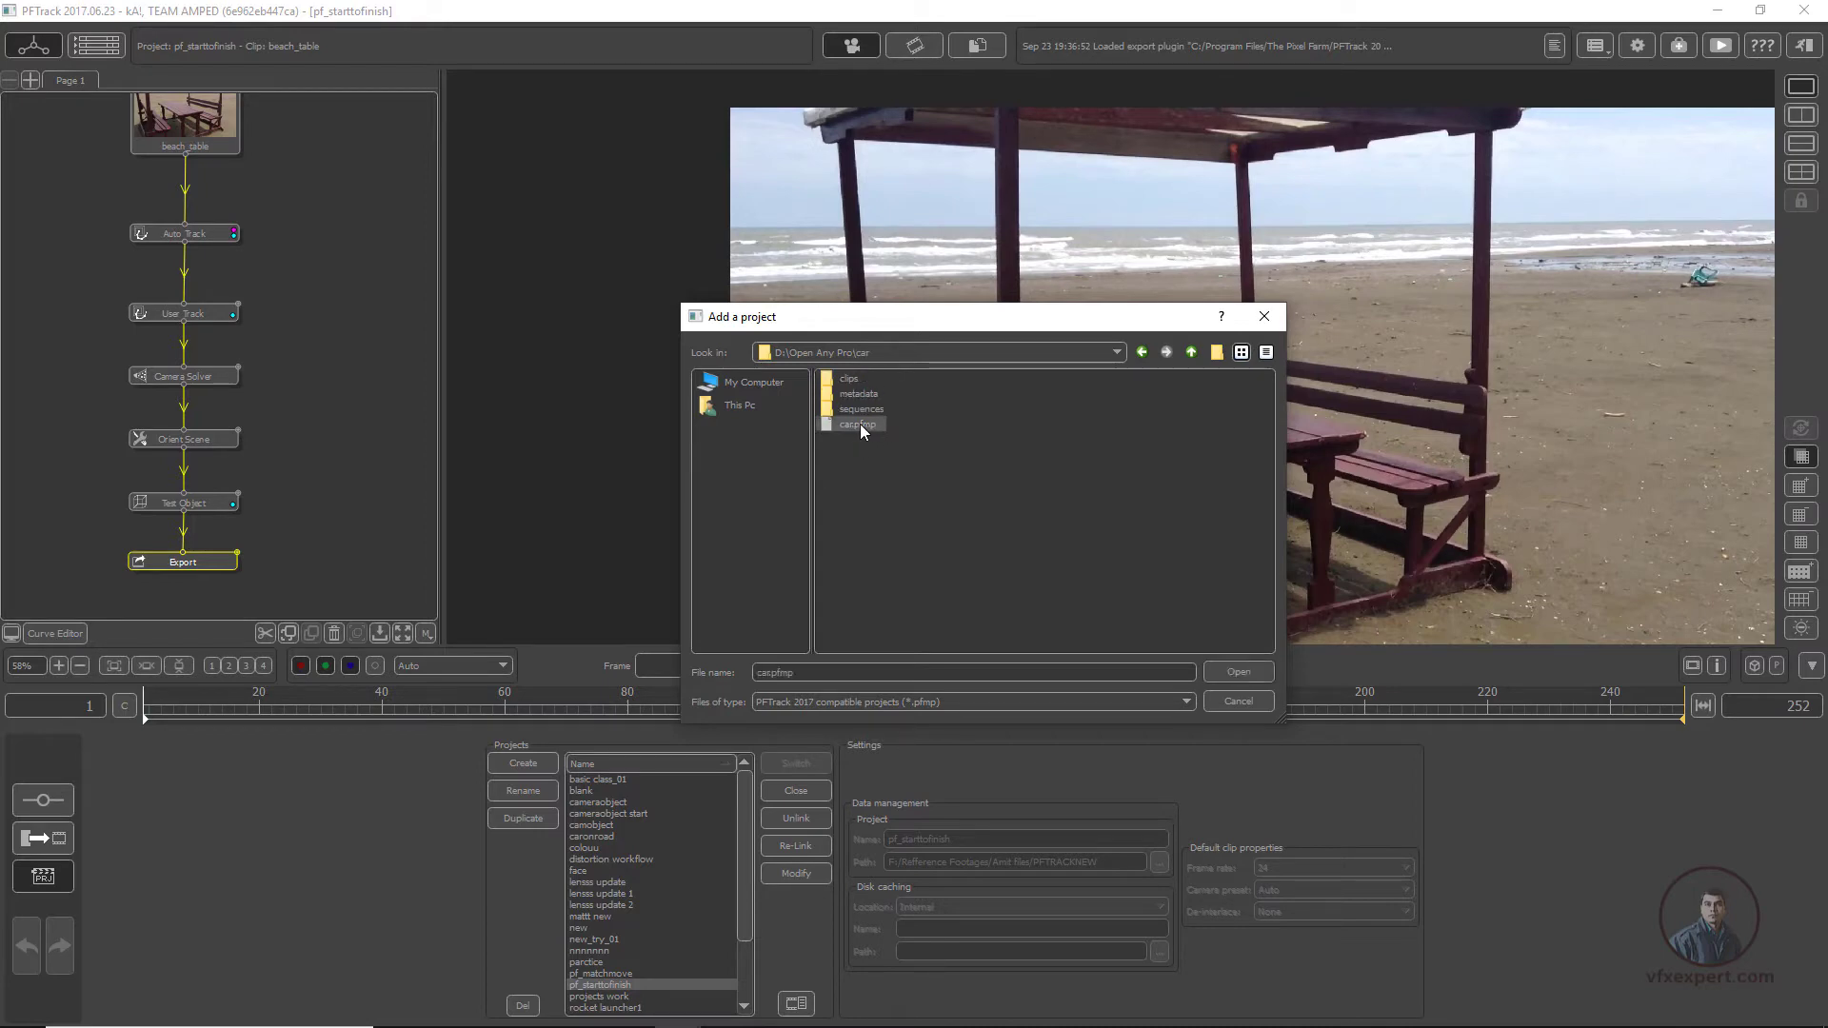
left_click(1238, 672)
Step: Switch to the car project and view its Test Object 1 node at frame 47
left_click(578, 837)
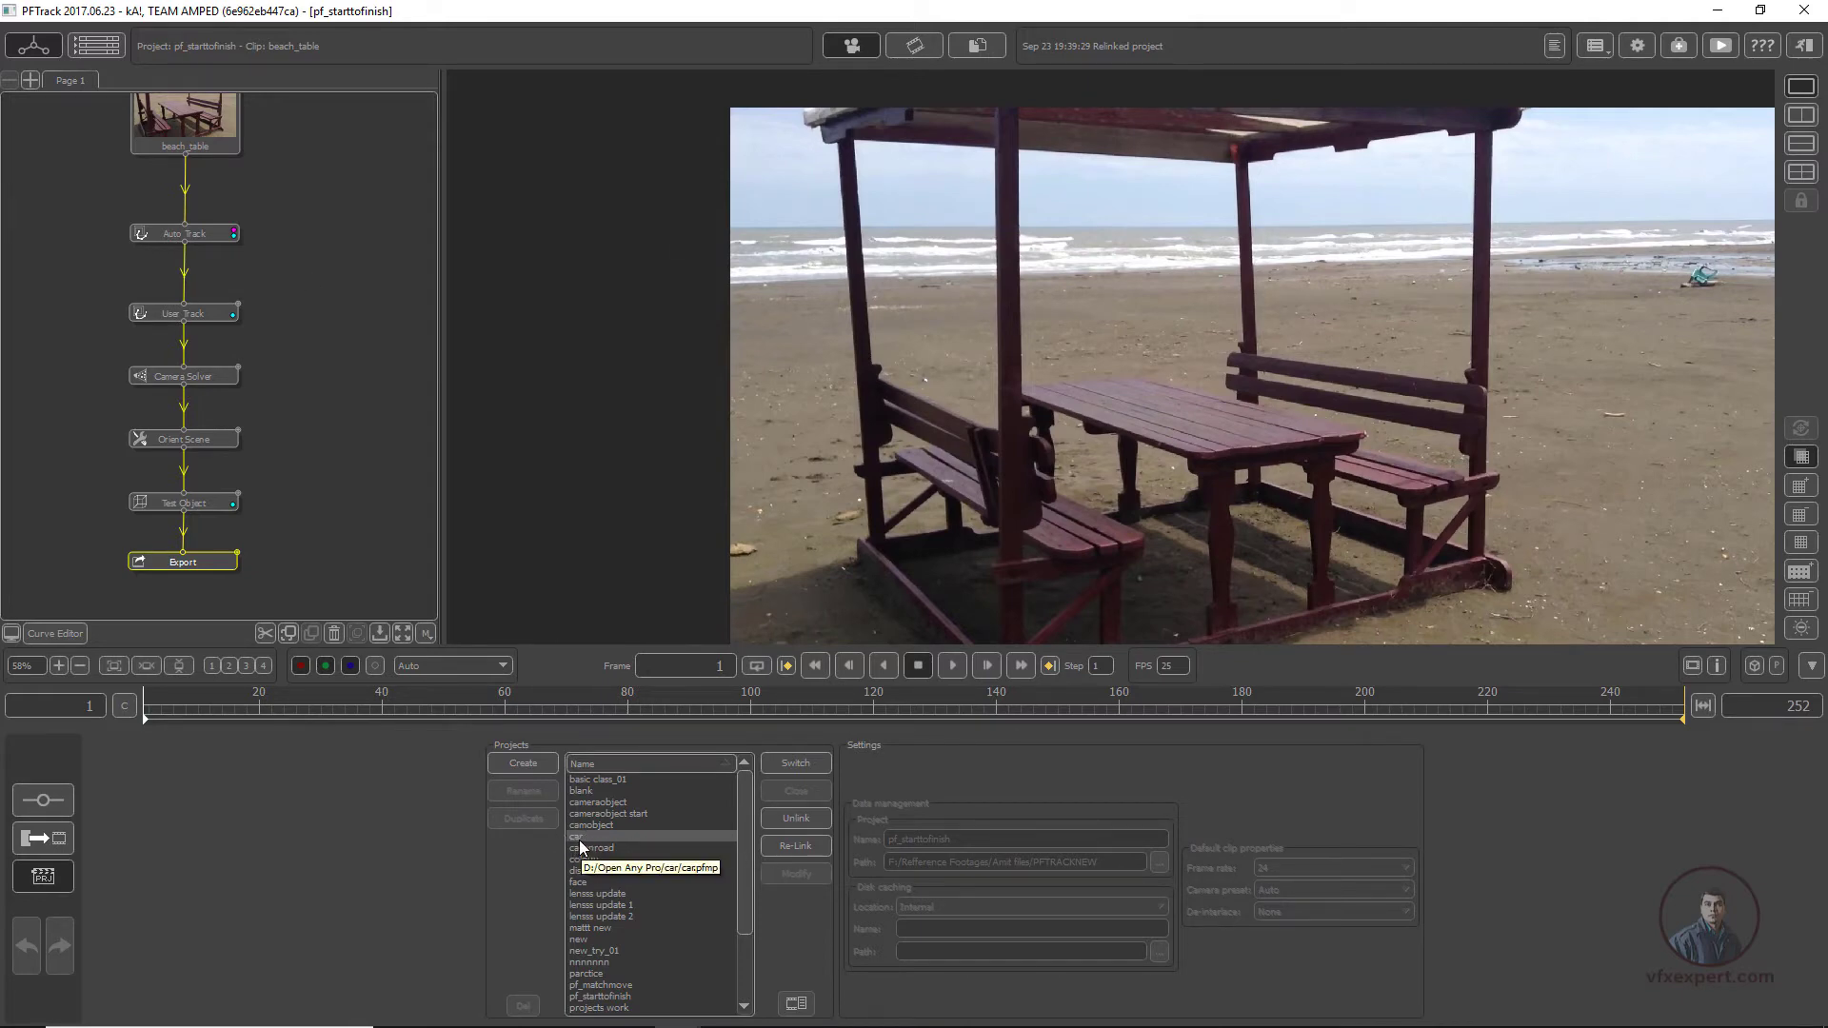
double_click(577, 840)
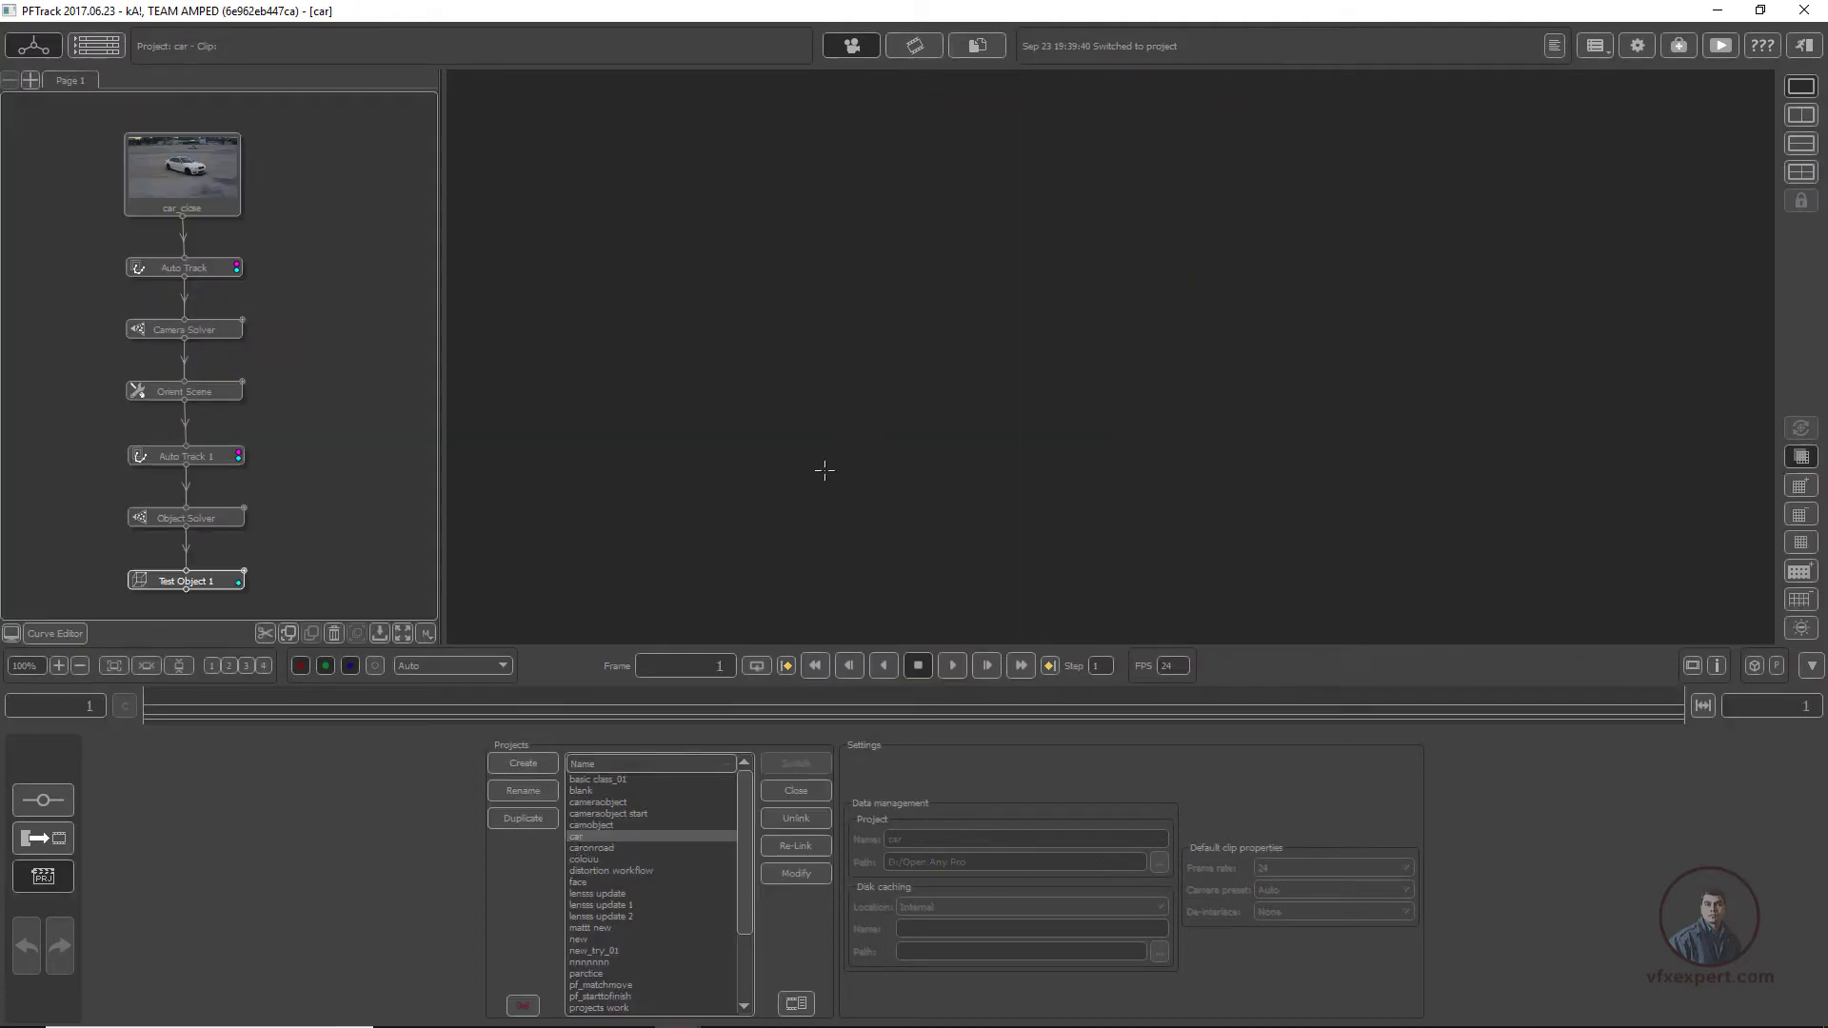
double_click(206, 587)
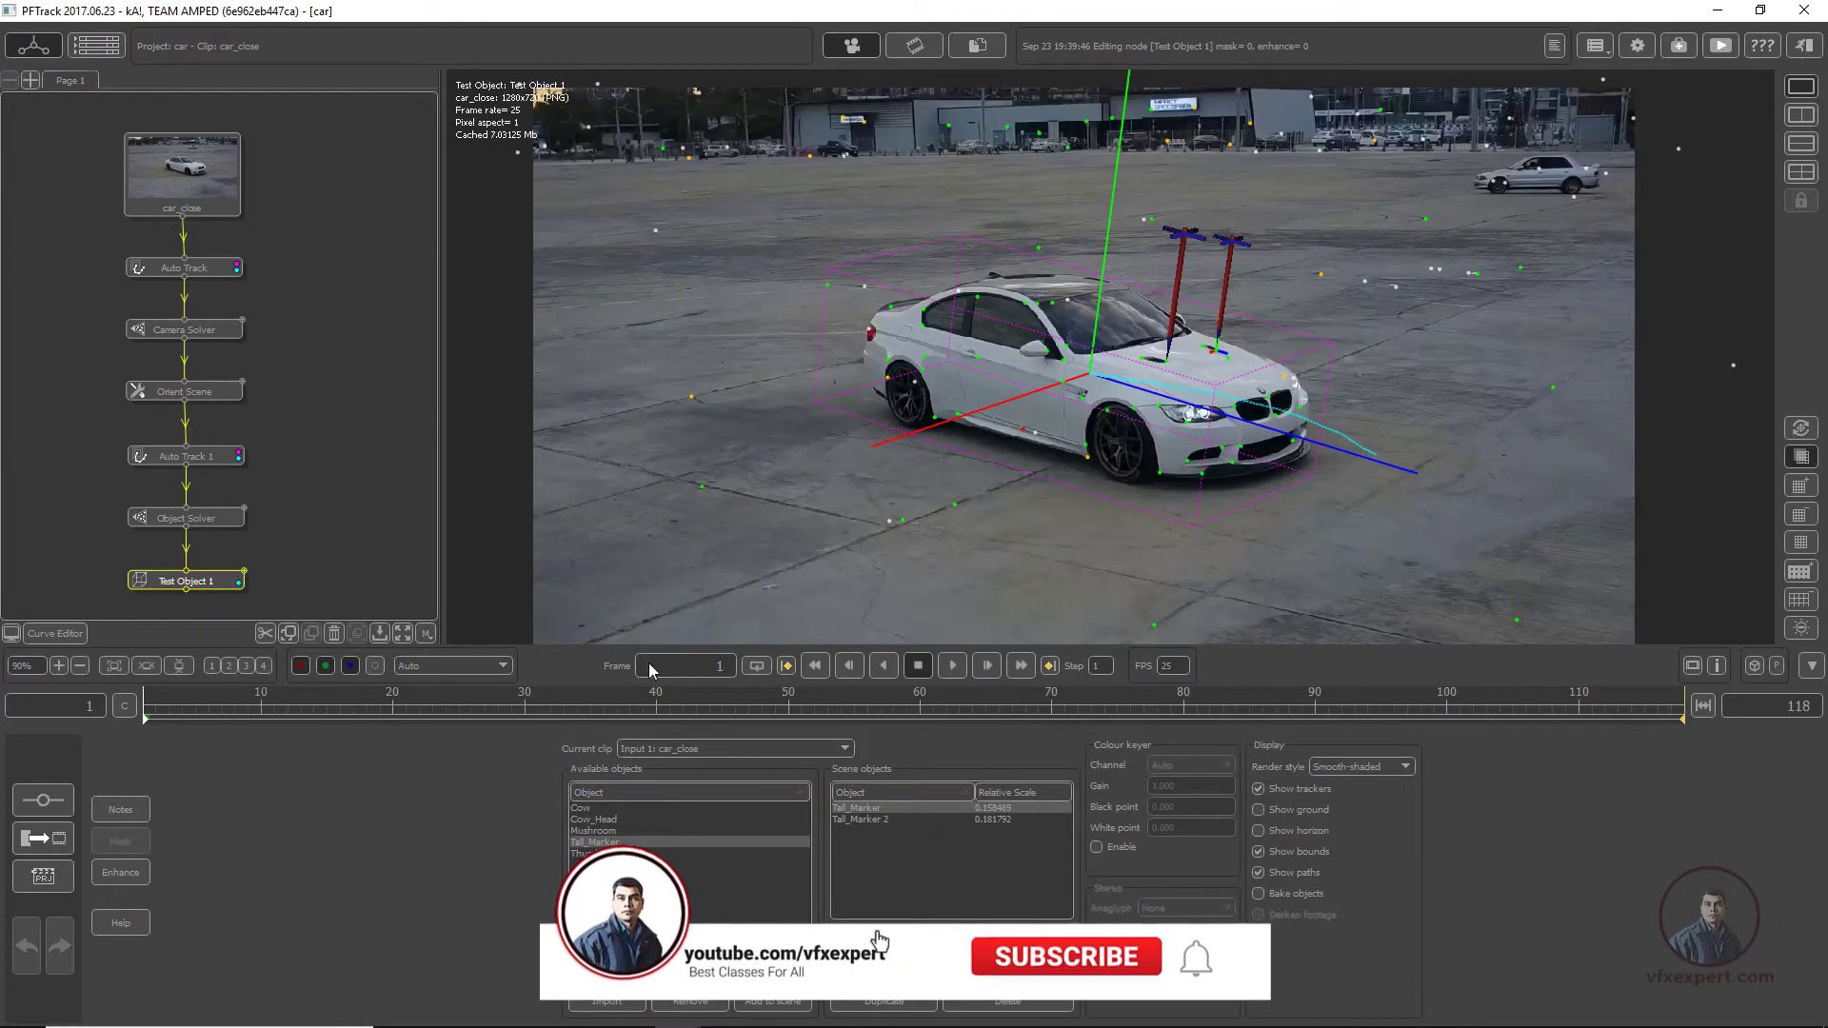
left_click_drag(548, 716, 749, 716)
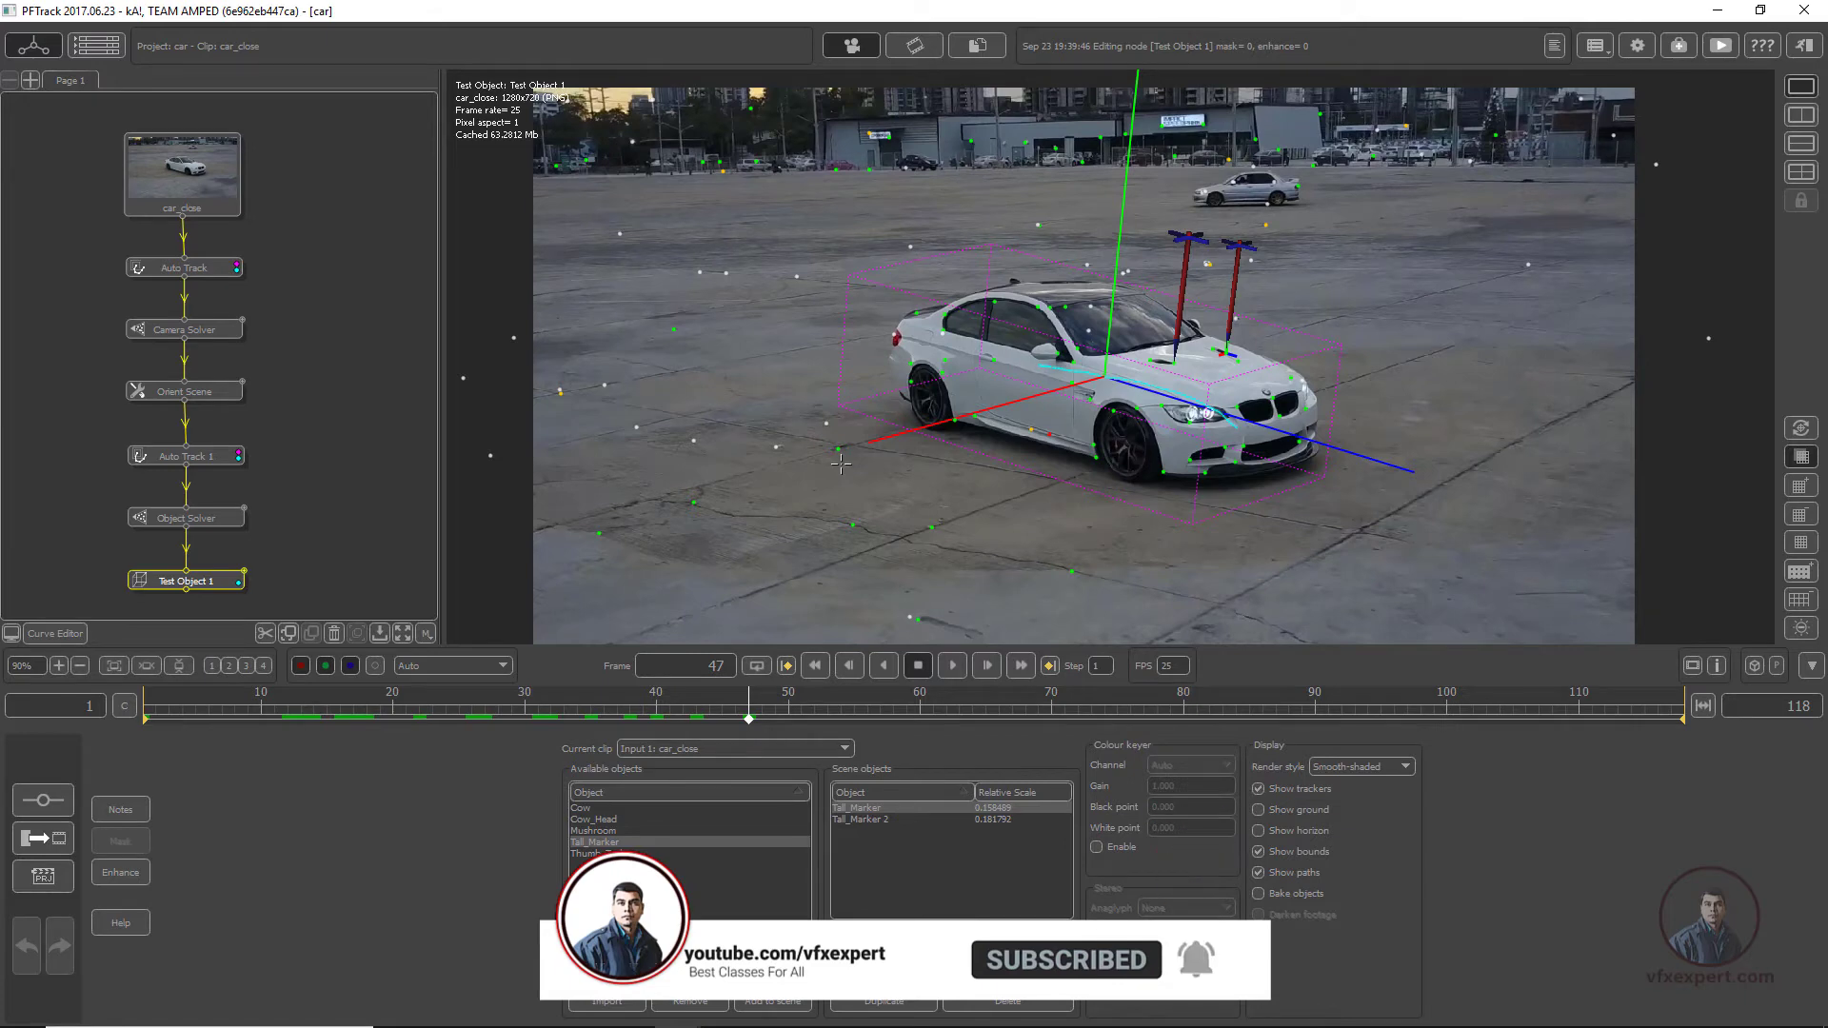
Step: Switch to File Explorer and check the lensss folder's files and the other folders in Open Any Pro again
left_click(444, 1011)
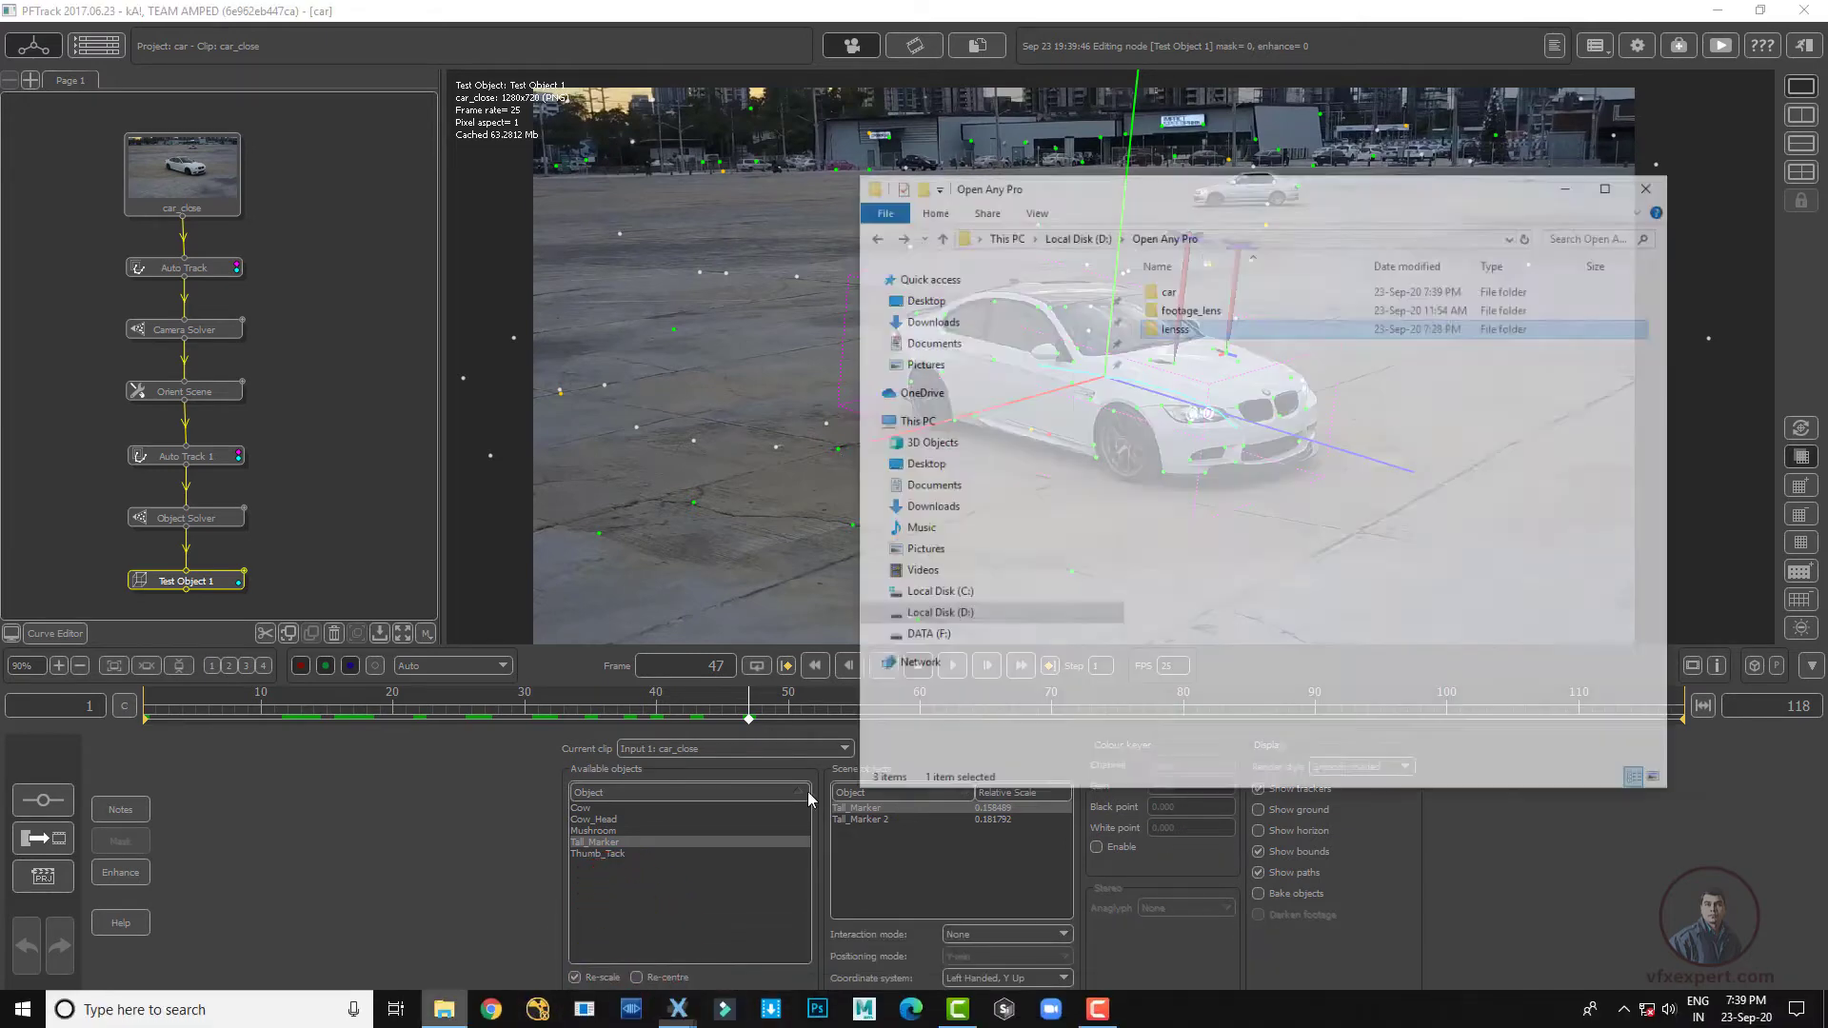
left_click(1406, 463)
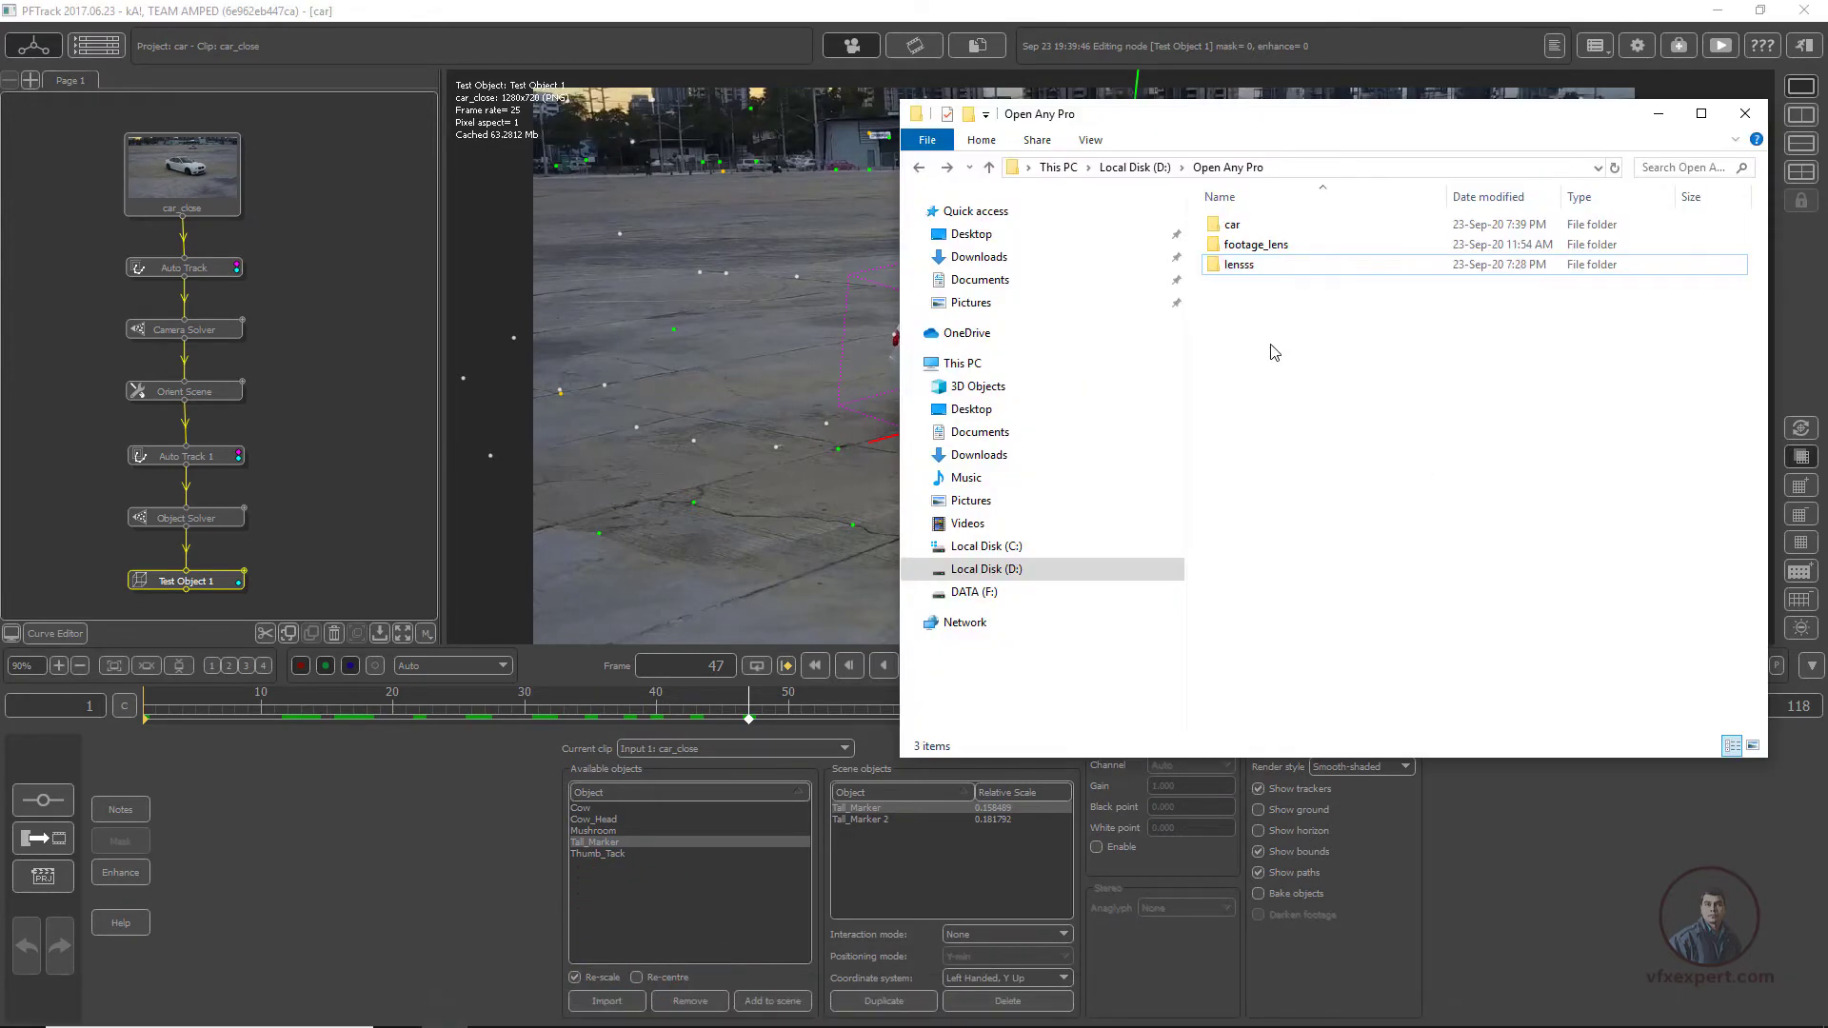
double_click(1257, 270)
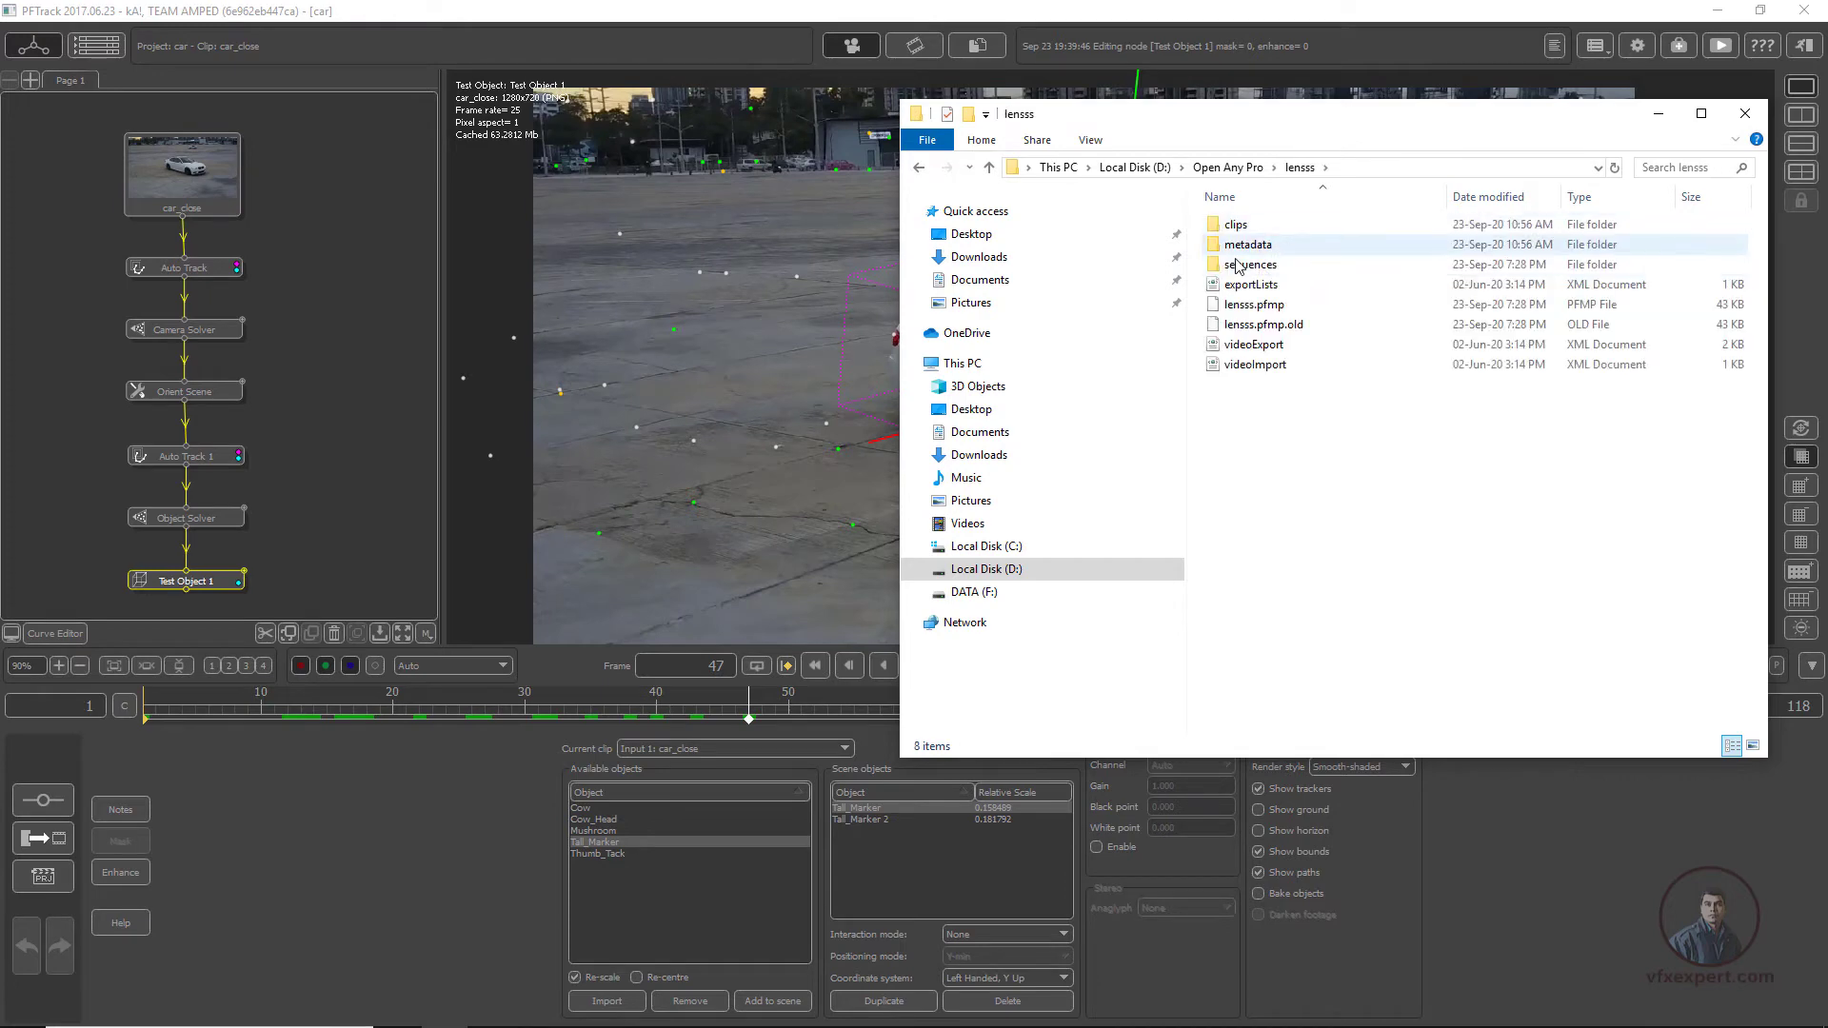
left_click(920, 167)
left_click(1276, 331)
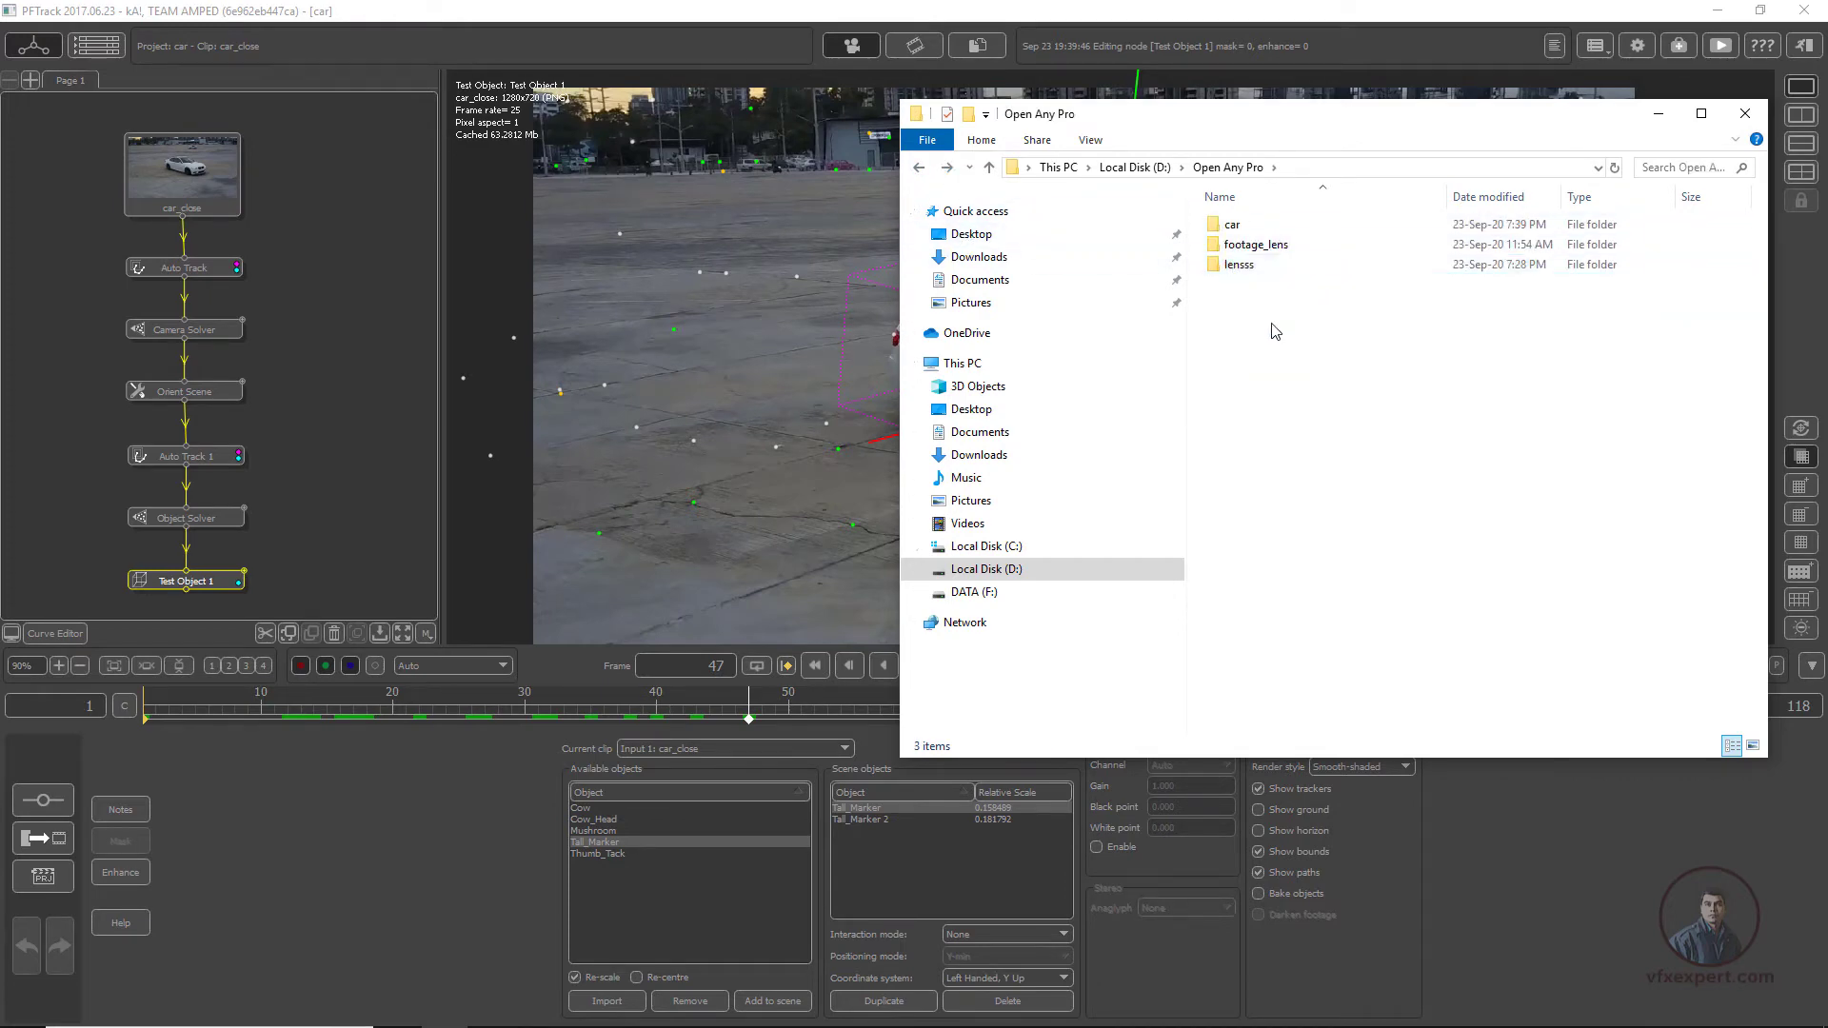
left_click(1232, 224)
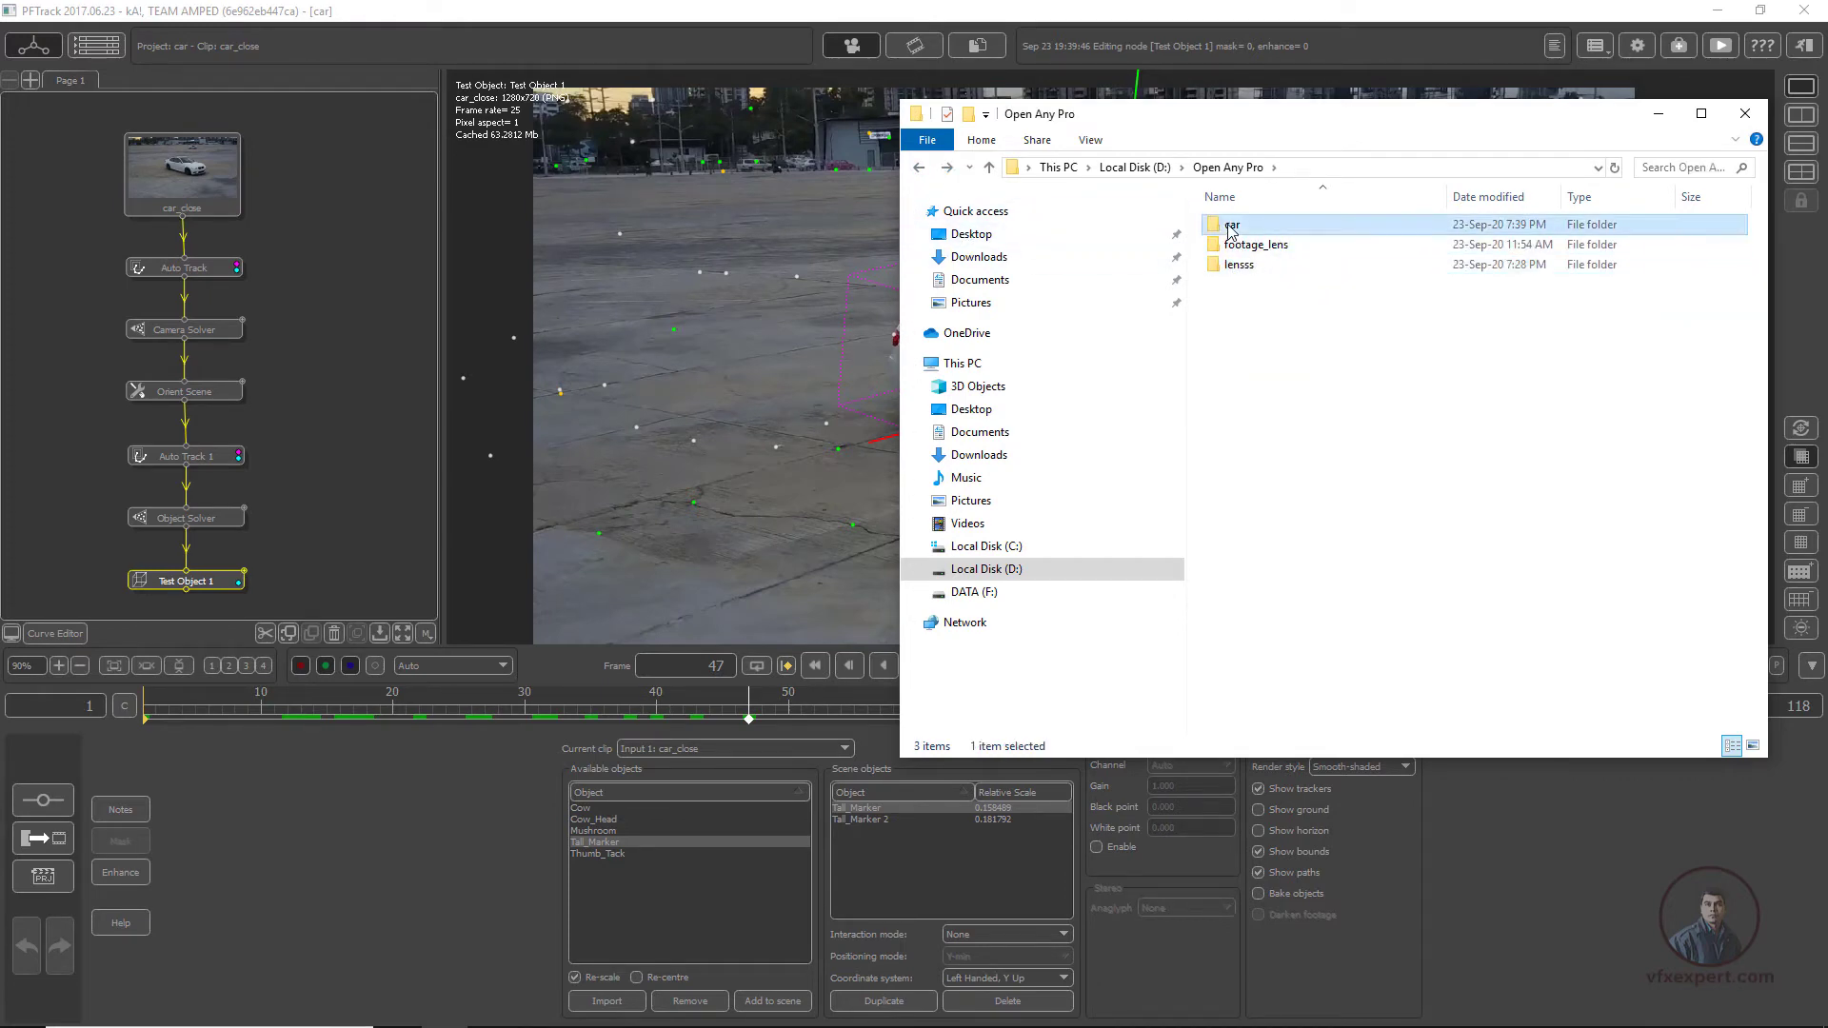
left_click_drag(1314, 114, 1317, 285)
left_click(1285, 528)
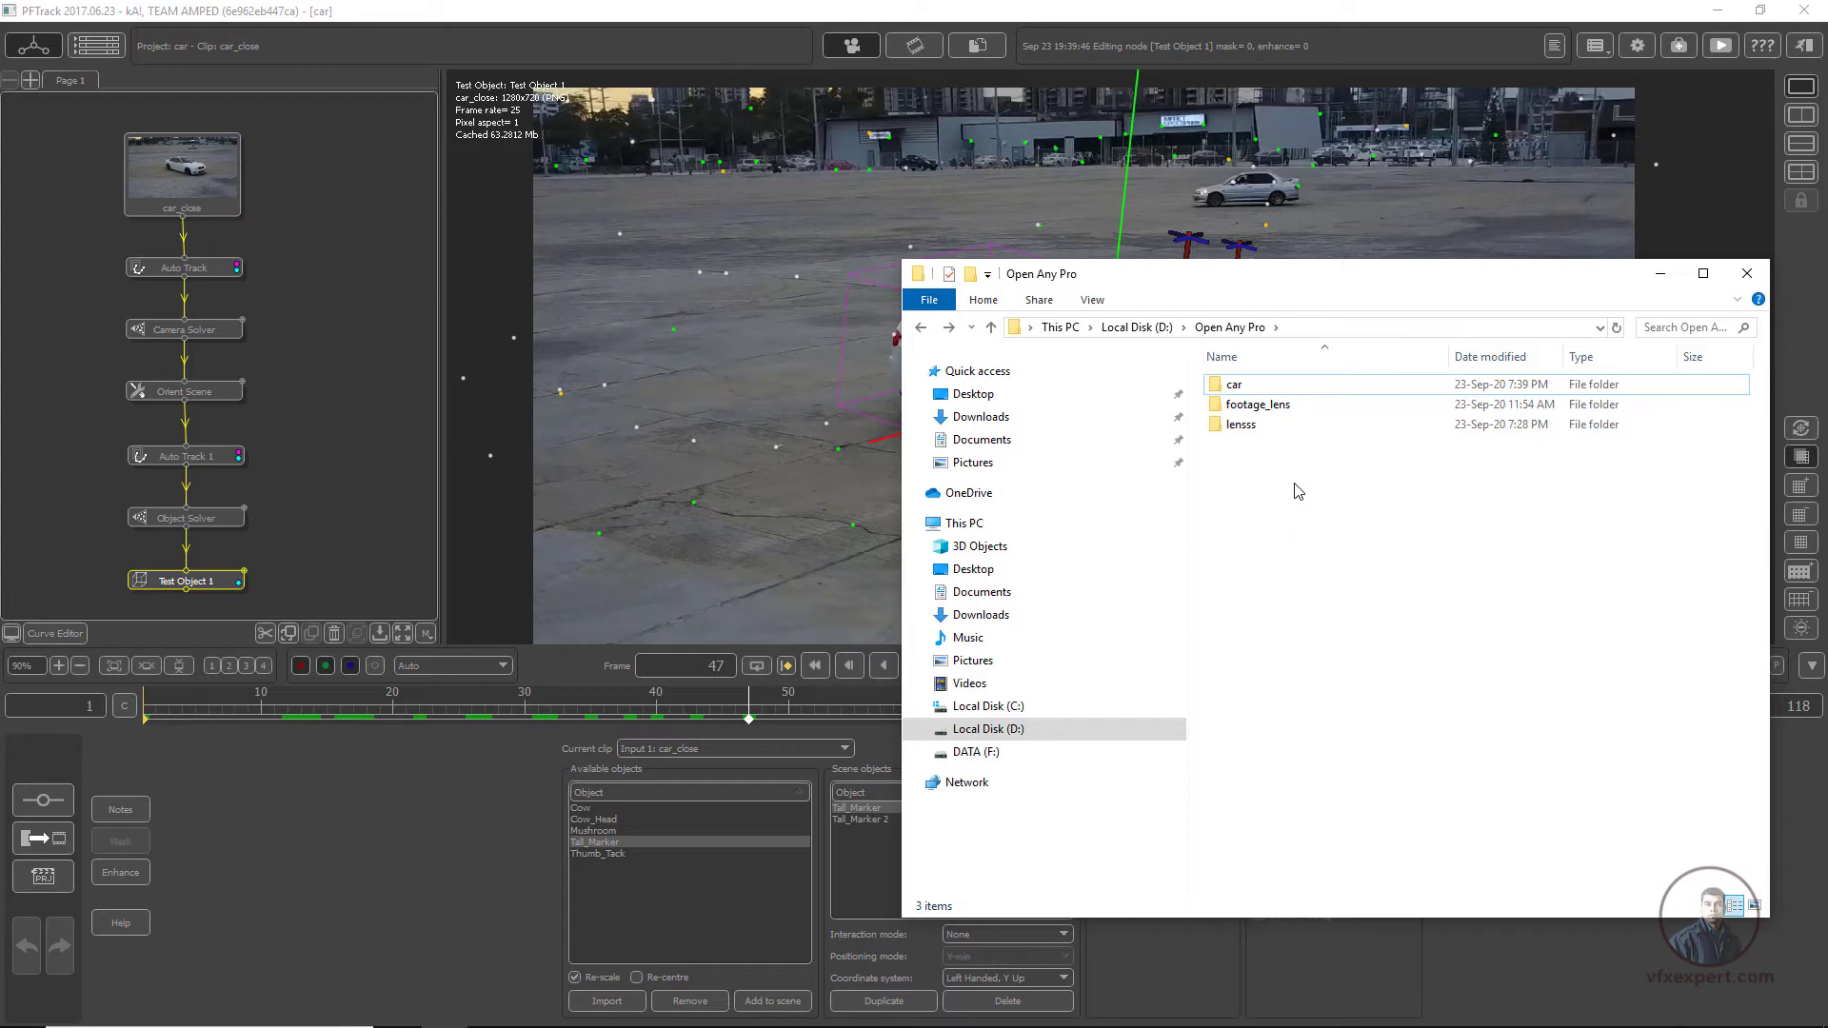
left_click(1249, 438)
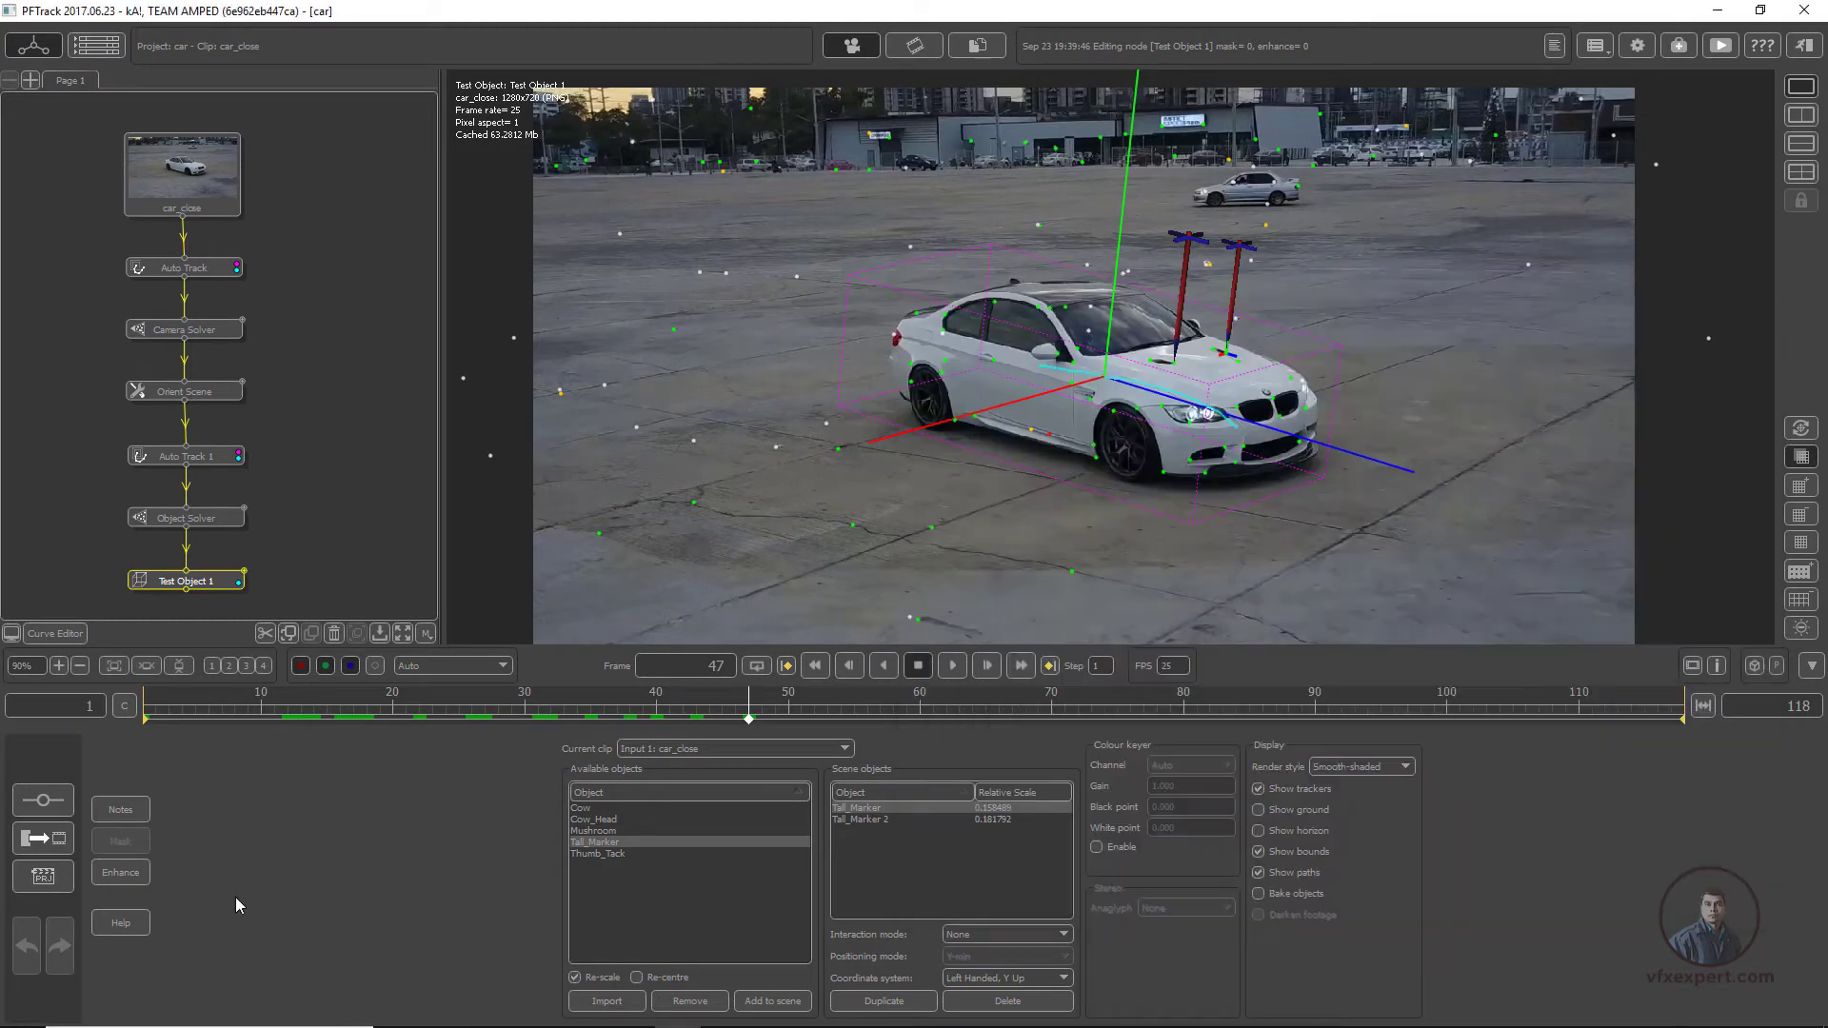
Step: Re-link the lensss.pfmp project file from D:\Open Any Pro\lensss into PFTrack's project list
left_click(51, 882)
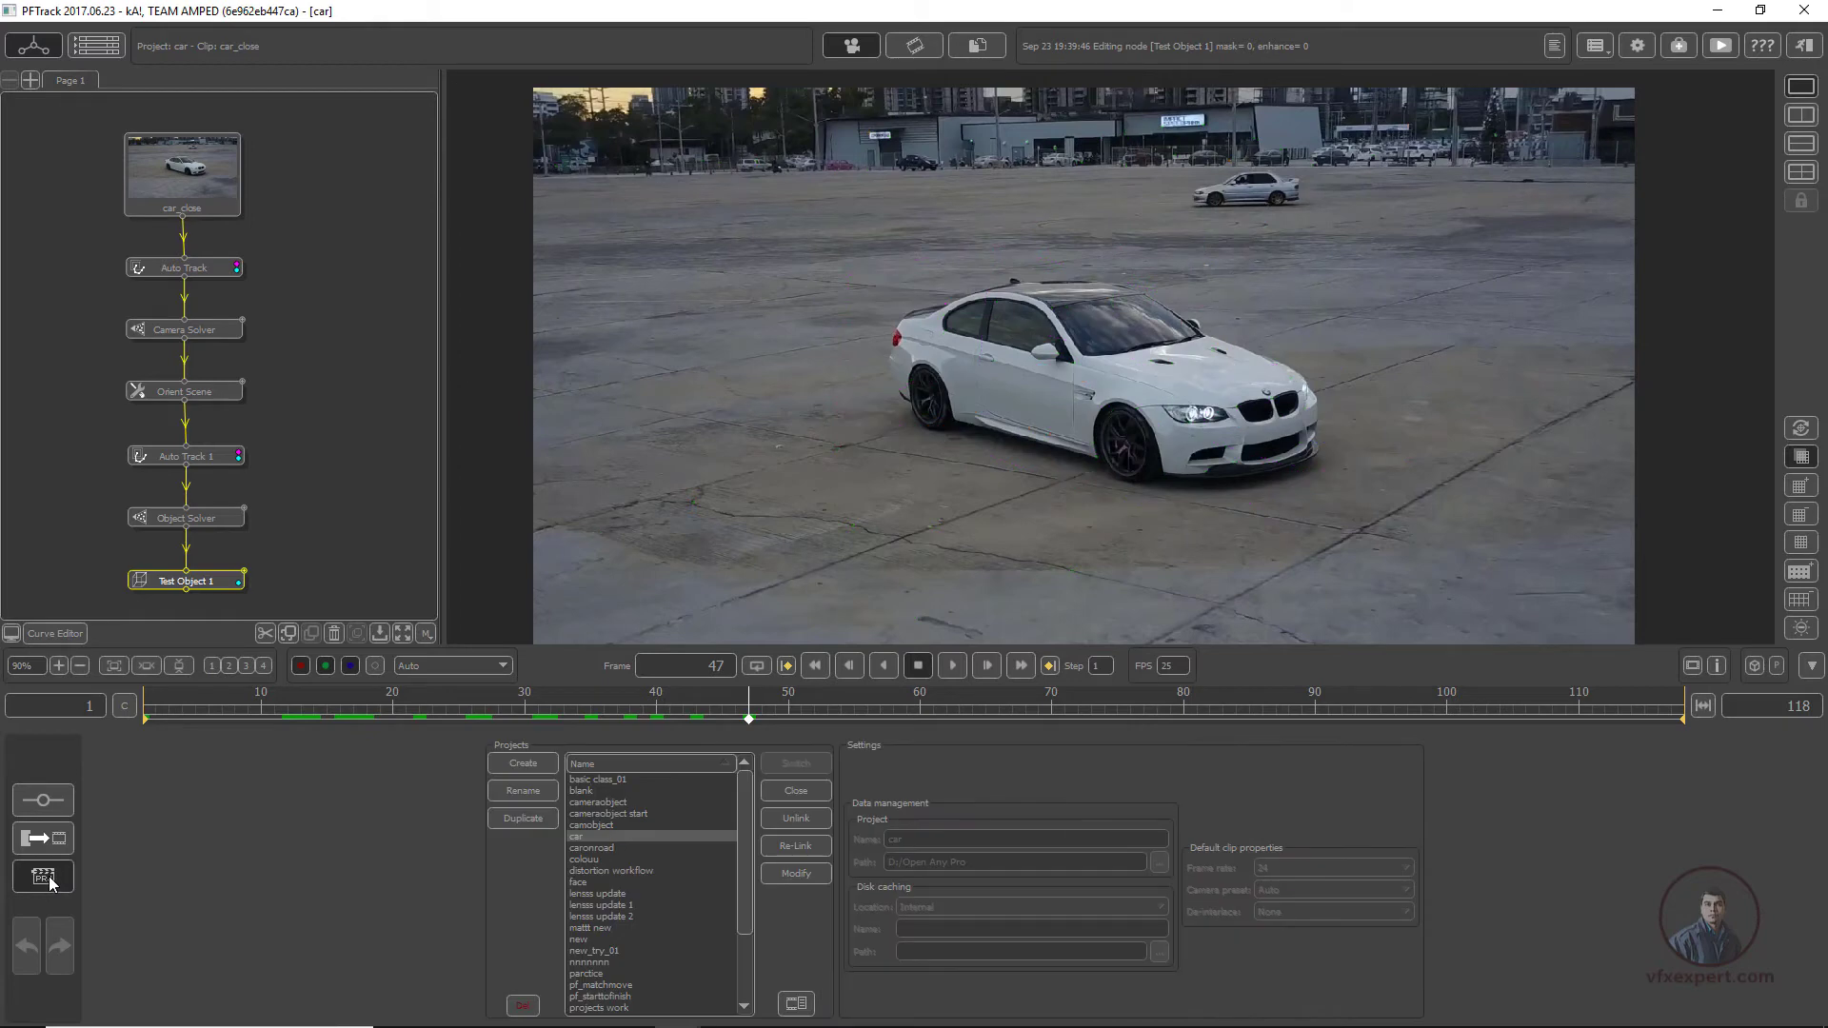
left_click(796, 845)
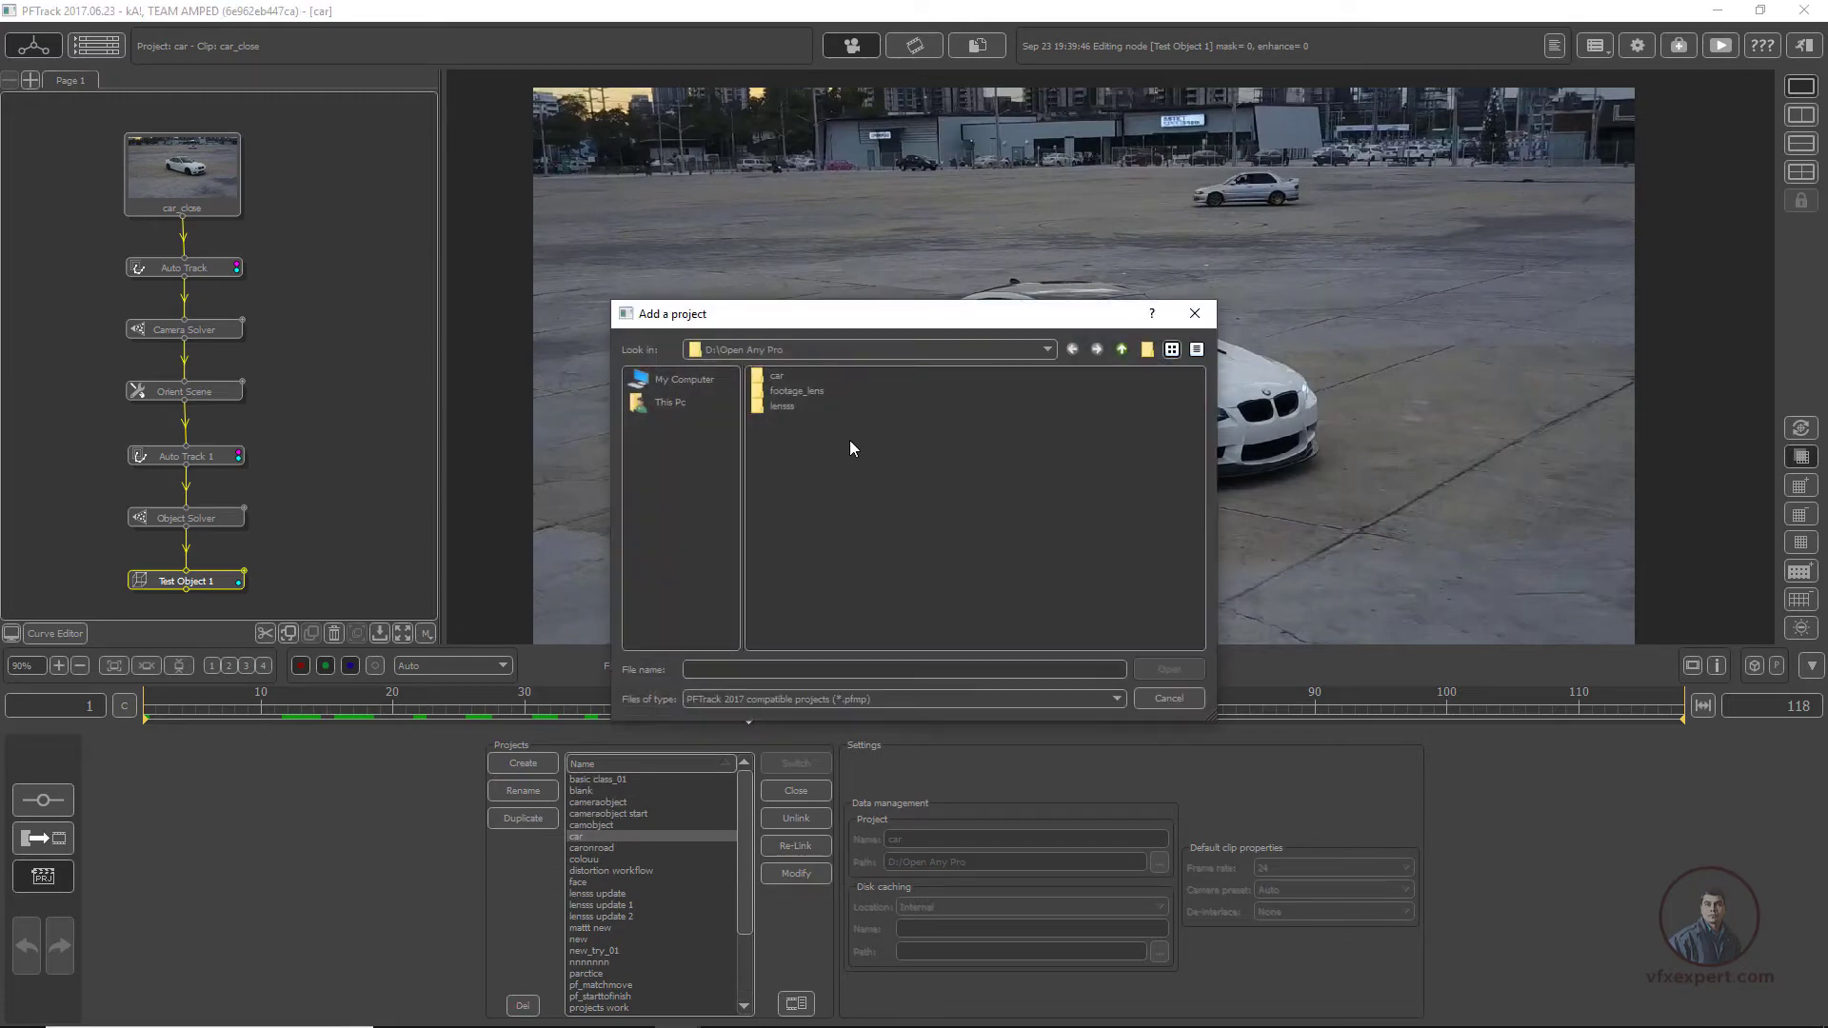
double_click(779, 405)
left_click(792, 421)
left_click(1170, 669)
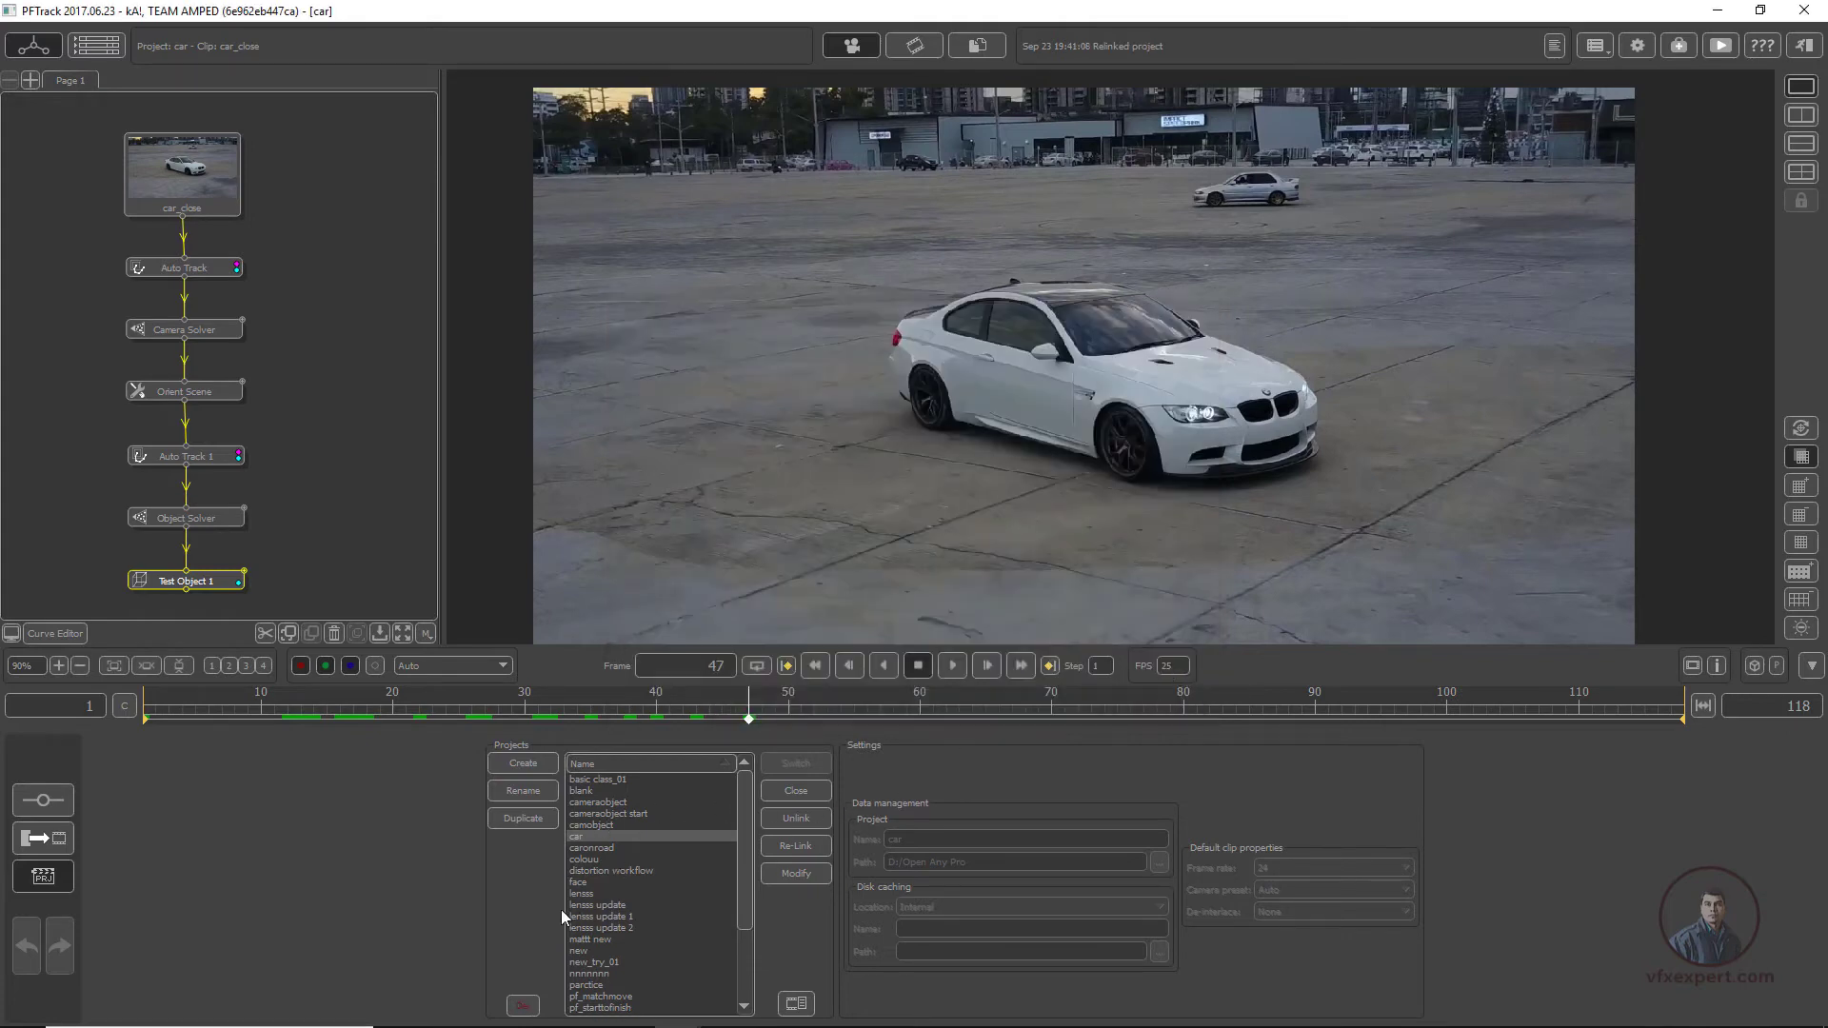
Step: Switch to the lensss project and view its Test Object node at frame 97
left_click(581, 895)
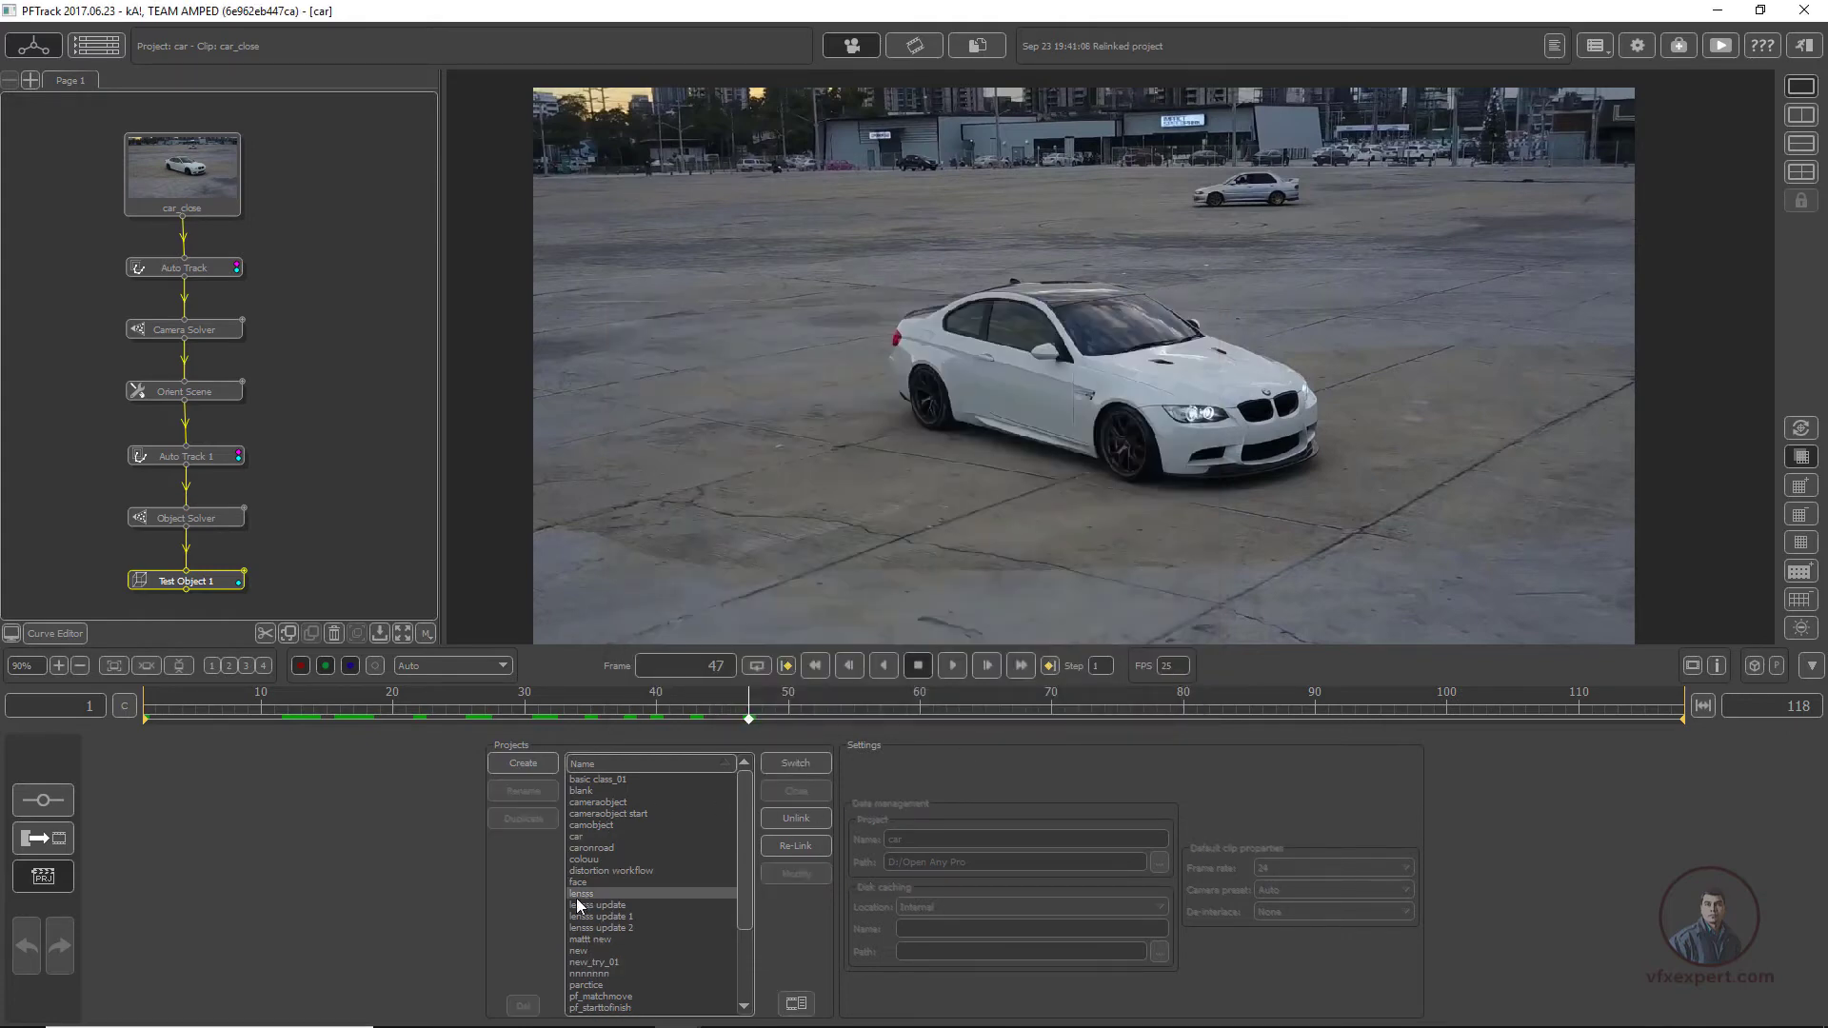
double_click(583, 903)
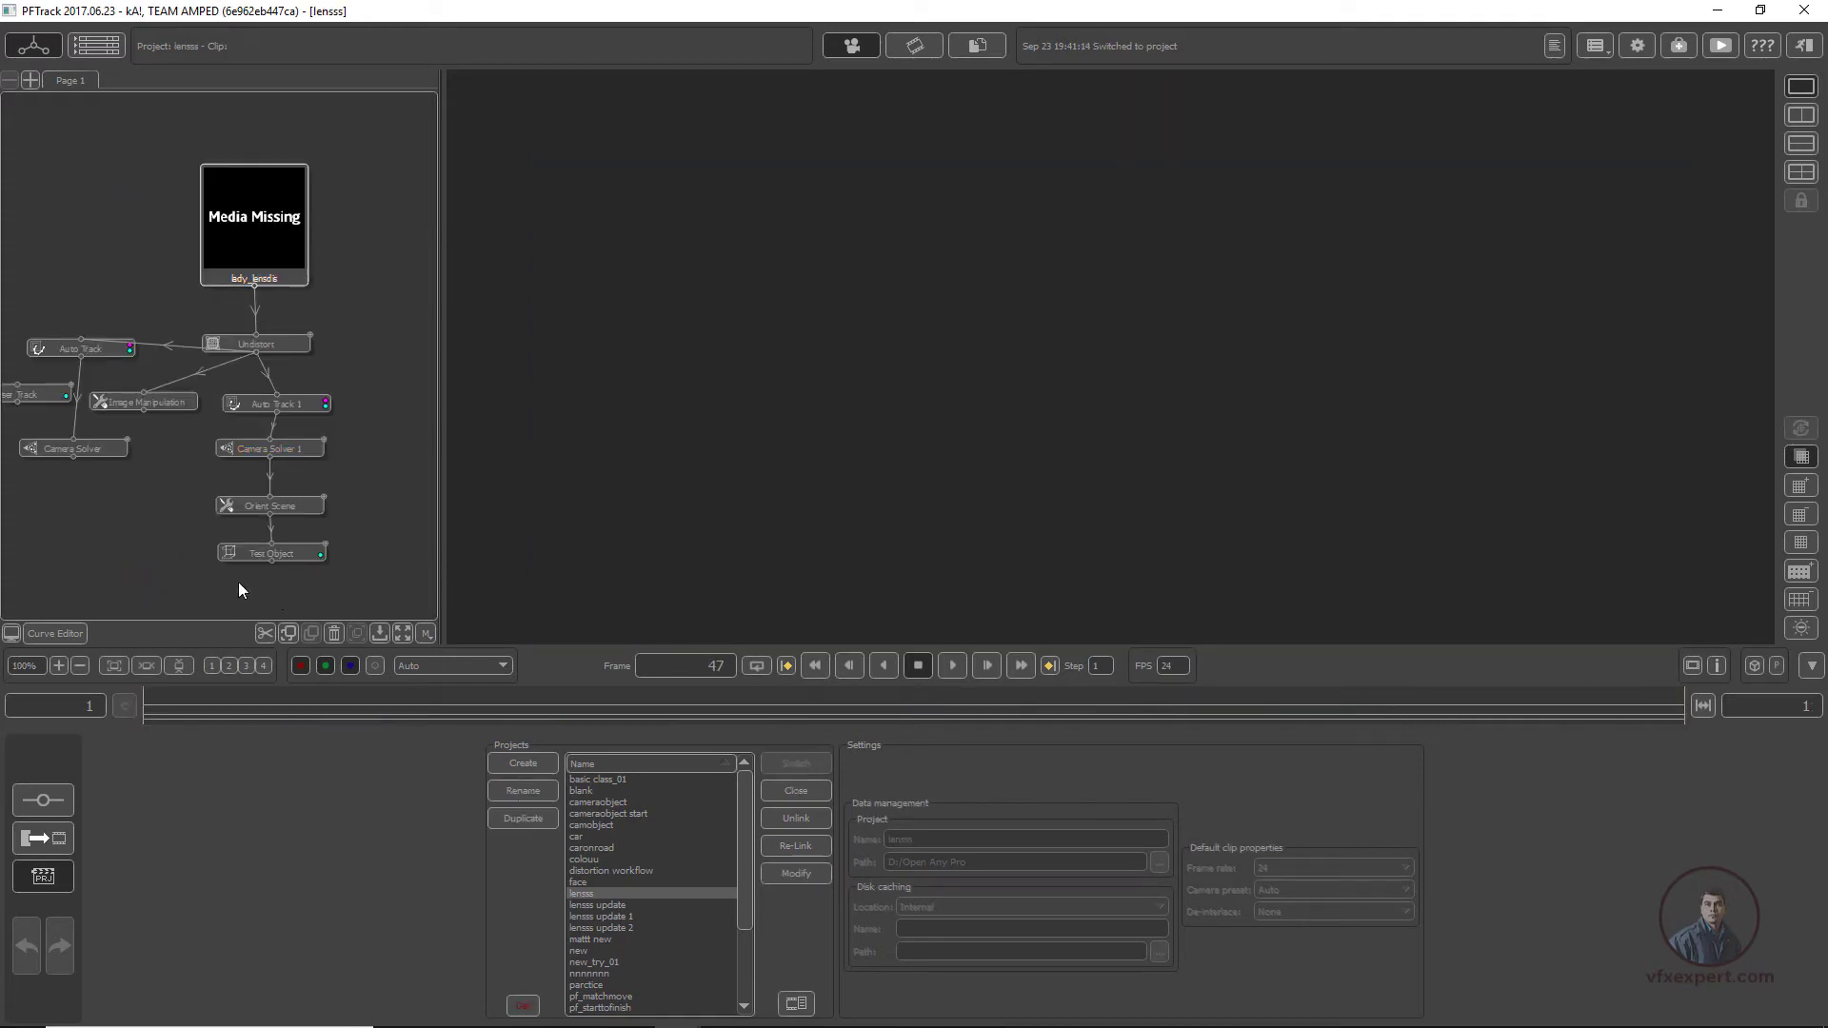
left_click(296, 556)
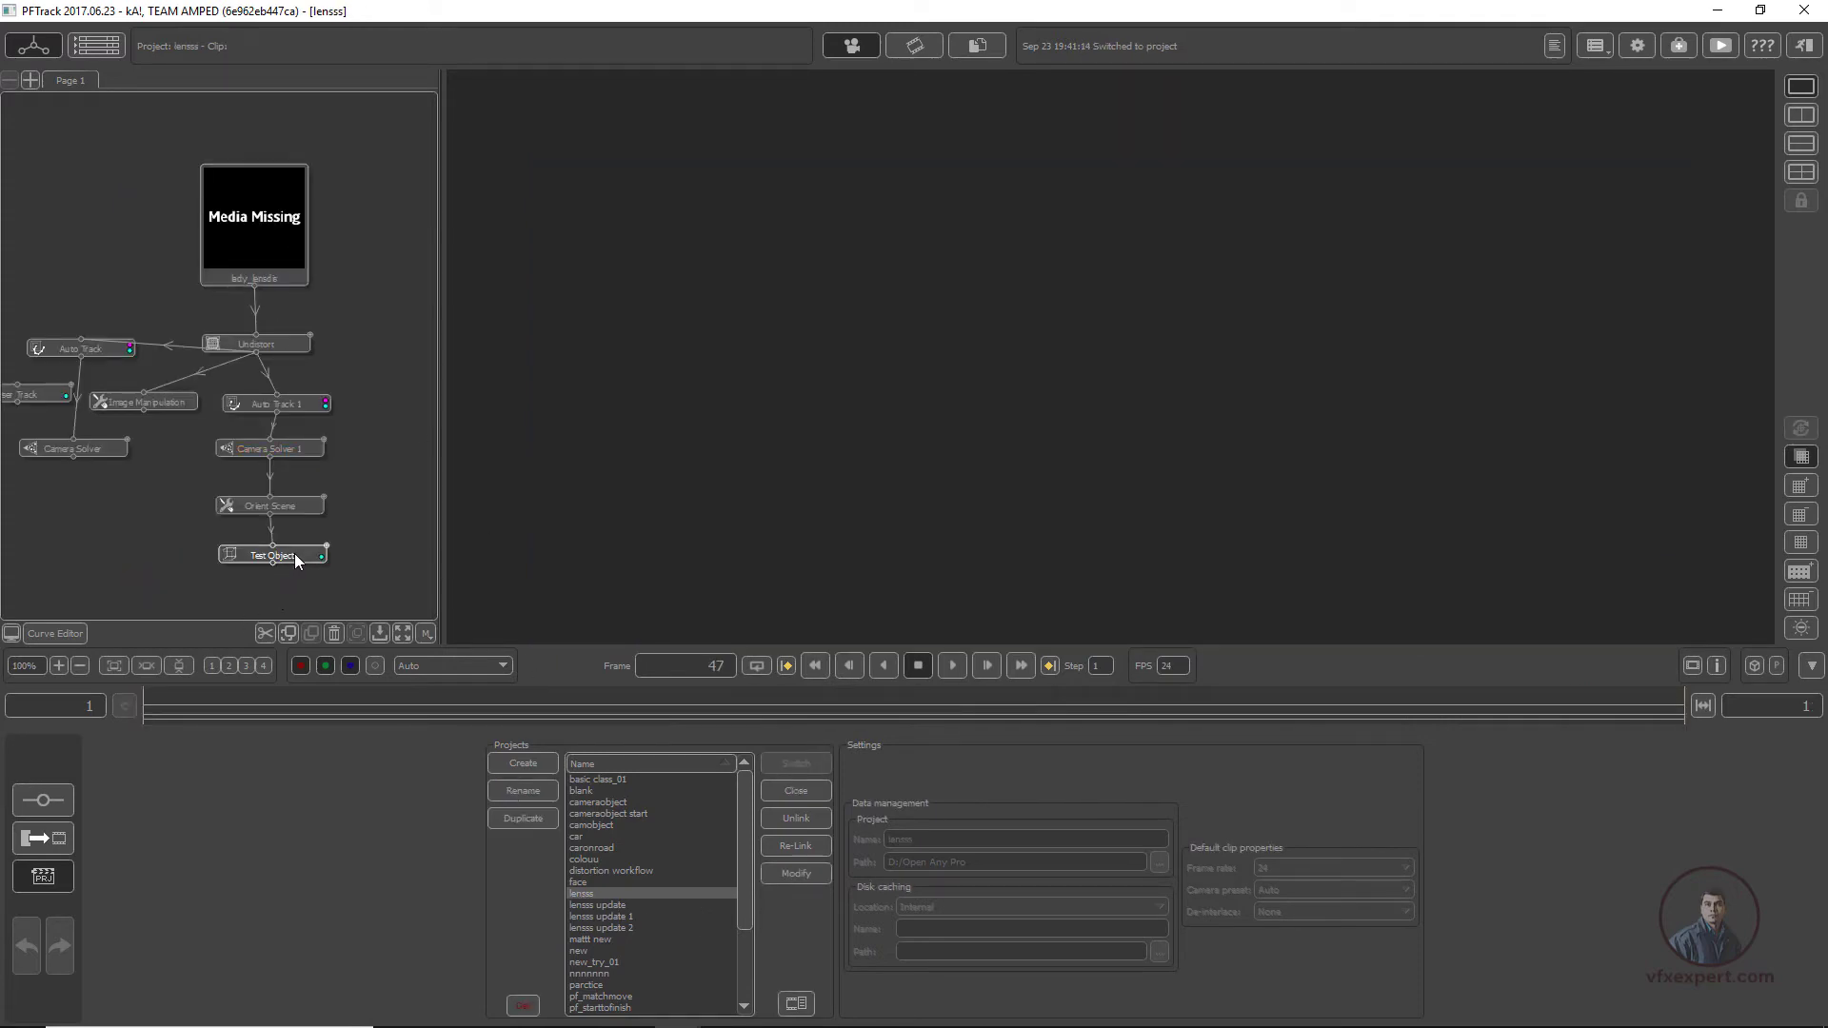
double_click(296, 555)
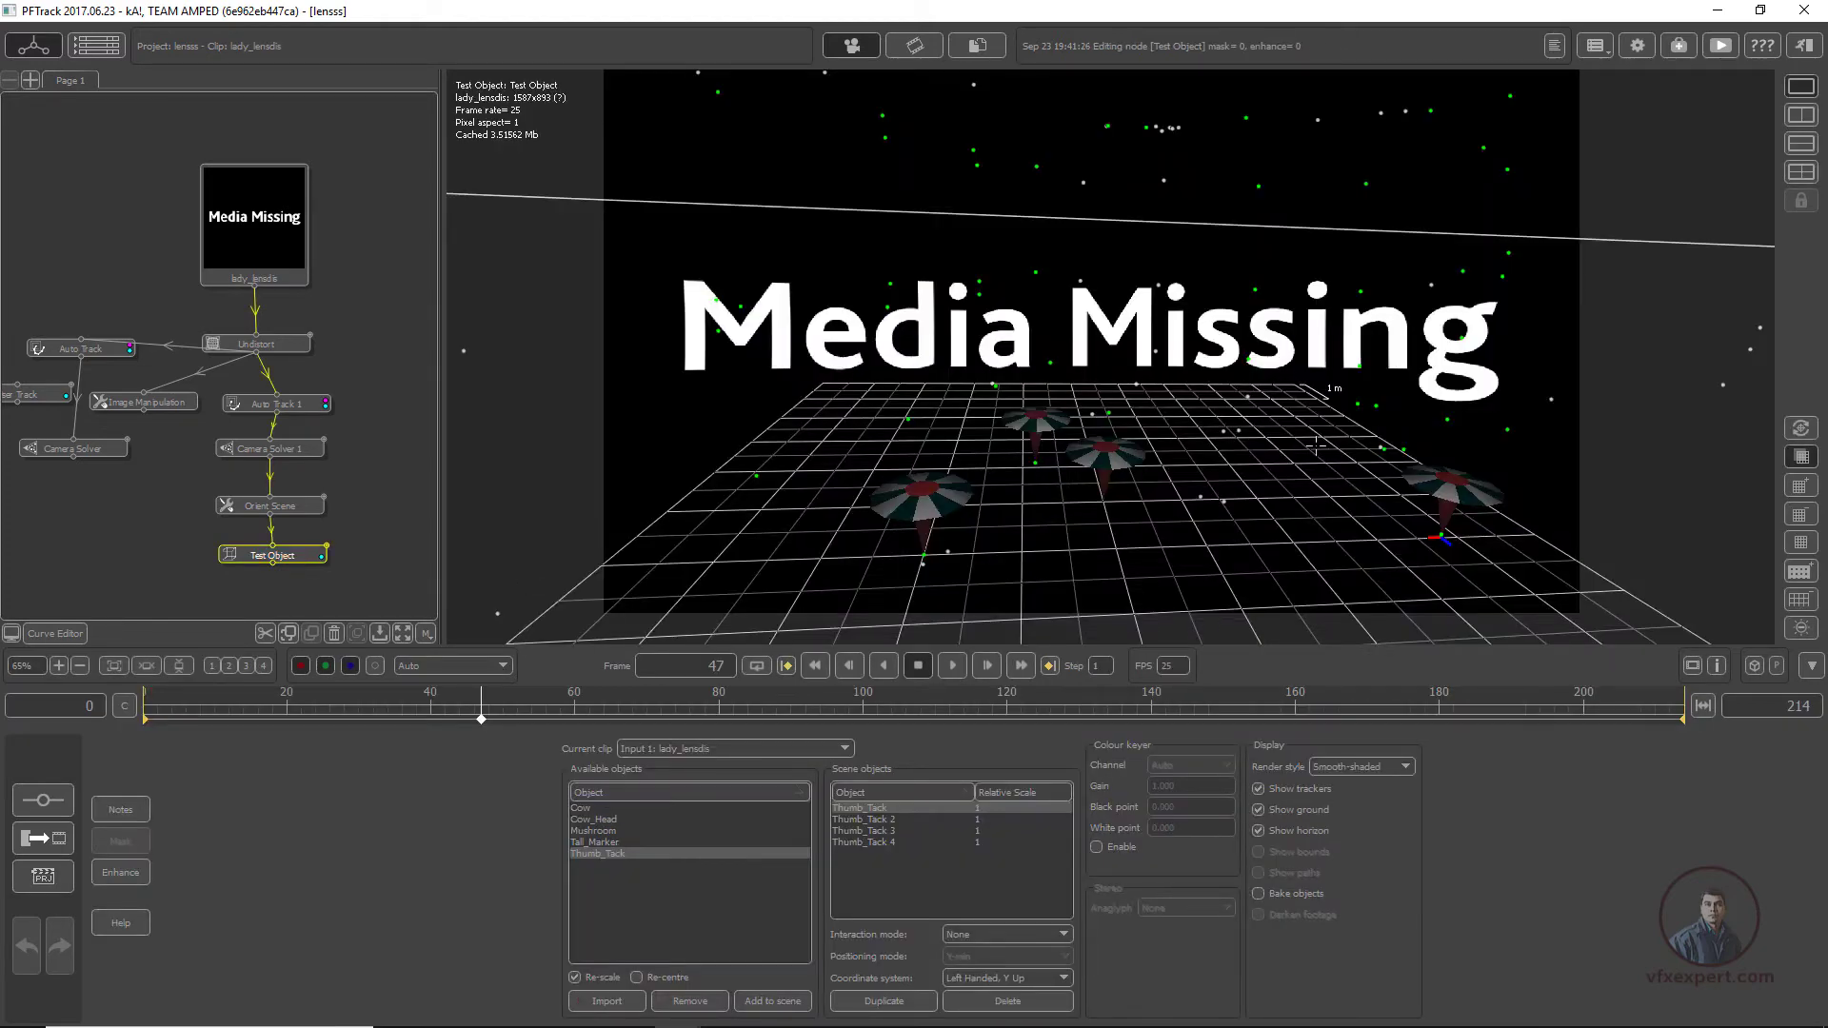
left_click_drag(481, 716, 841, 694)
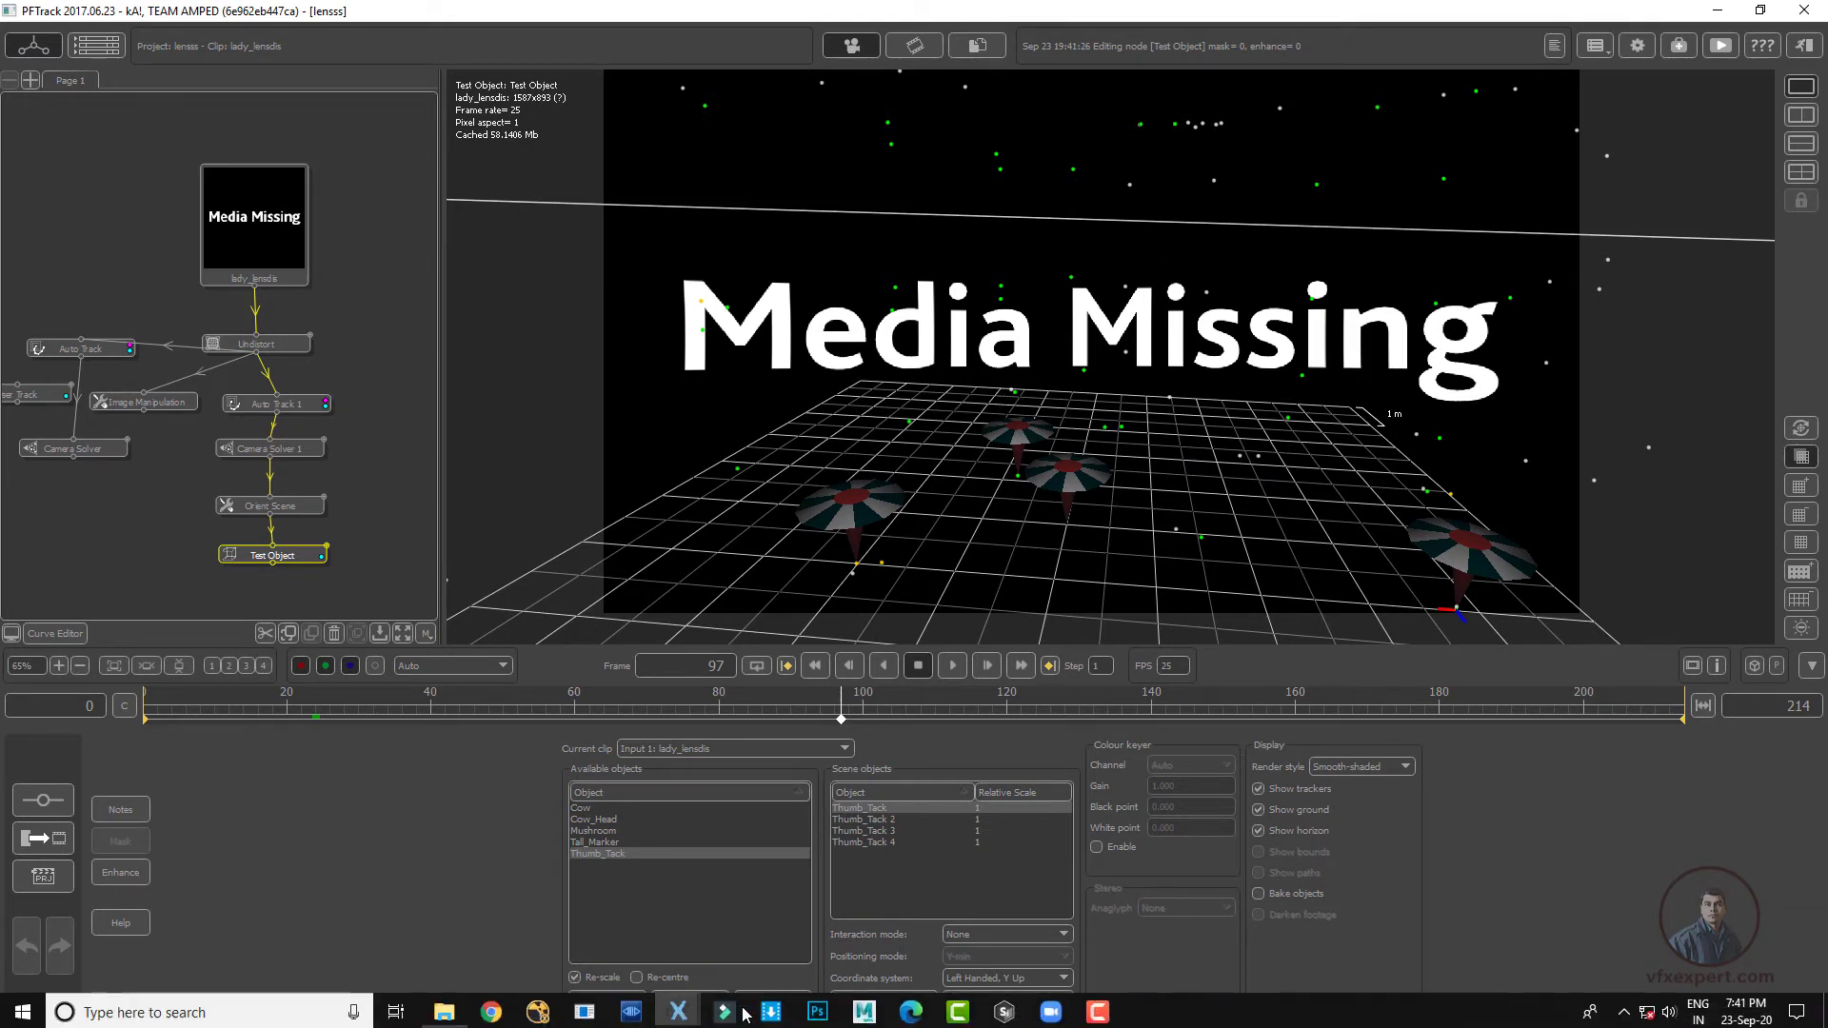
Step: Switch to File Explorer to check the lensss and footage_lens folders in Open Any Pro, and return to PFTrack to view frame 68
left_click(444, 1009)
left_click(1343, 518)
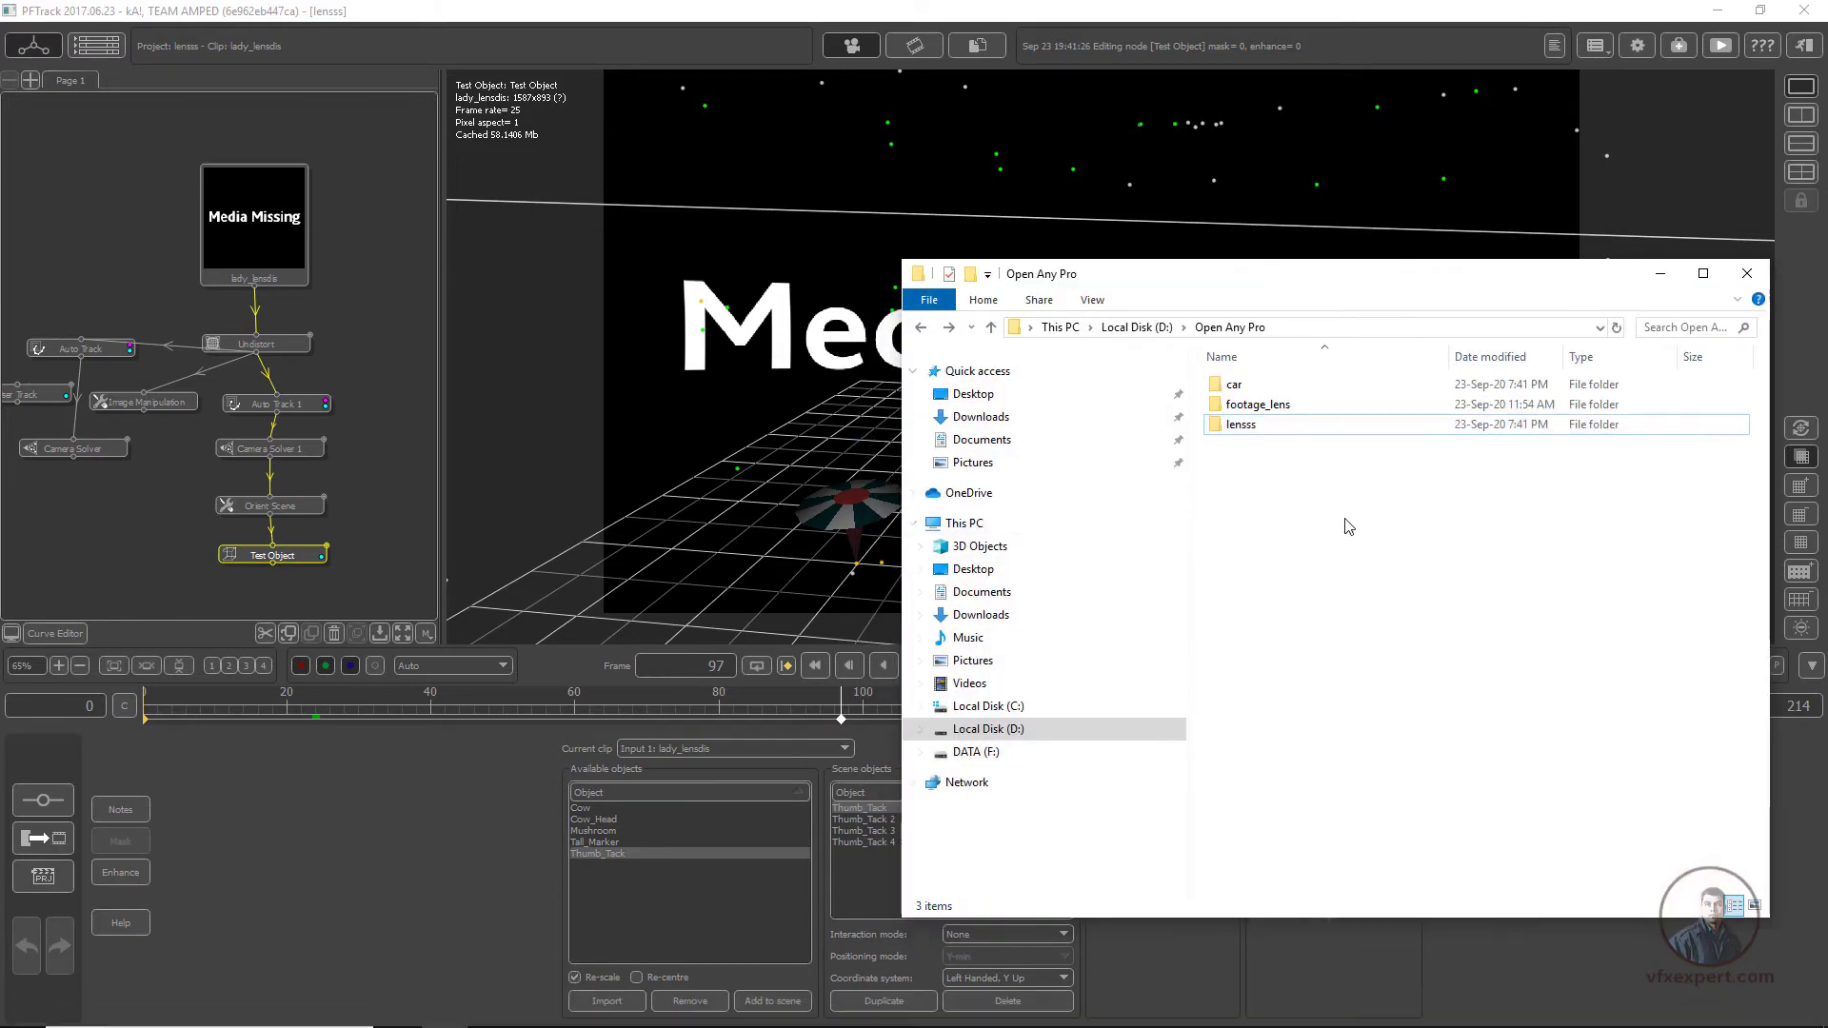
left_click(1255, 435)
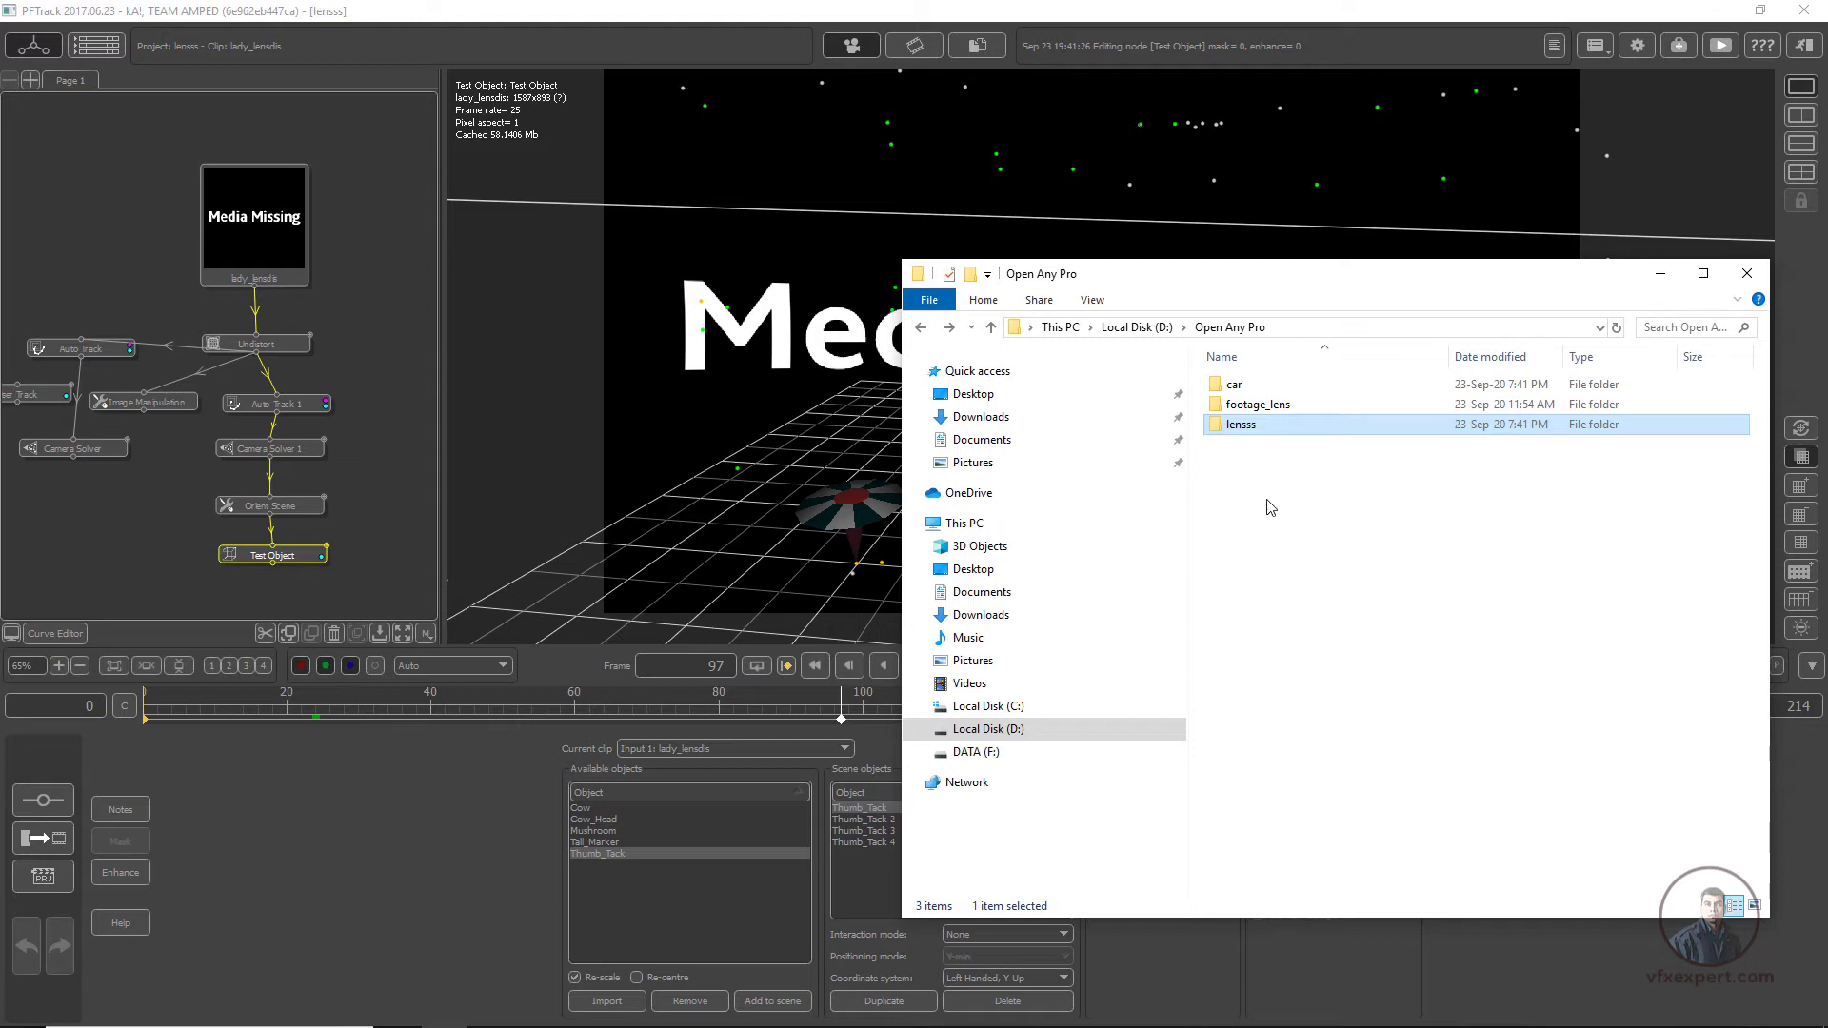
left_click(1267, 500)
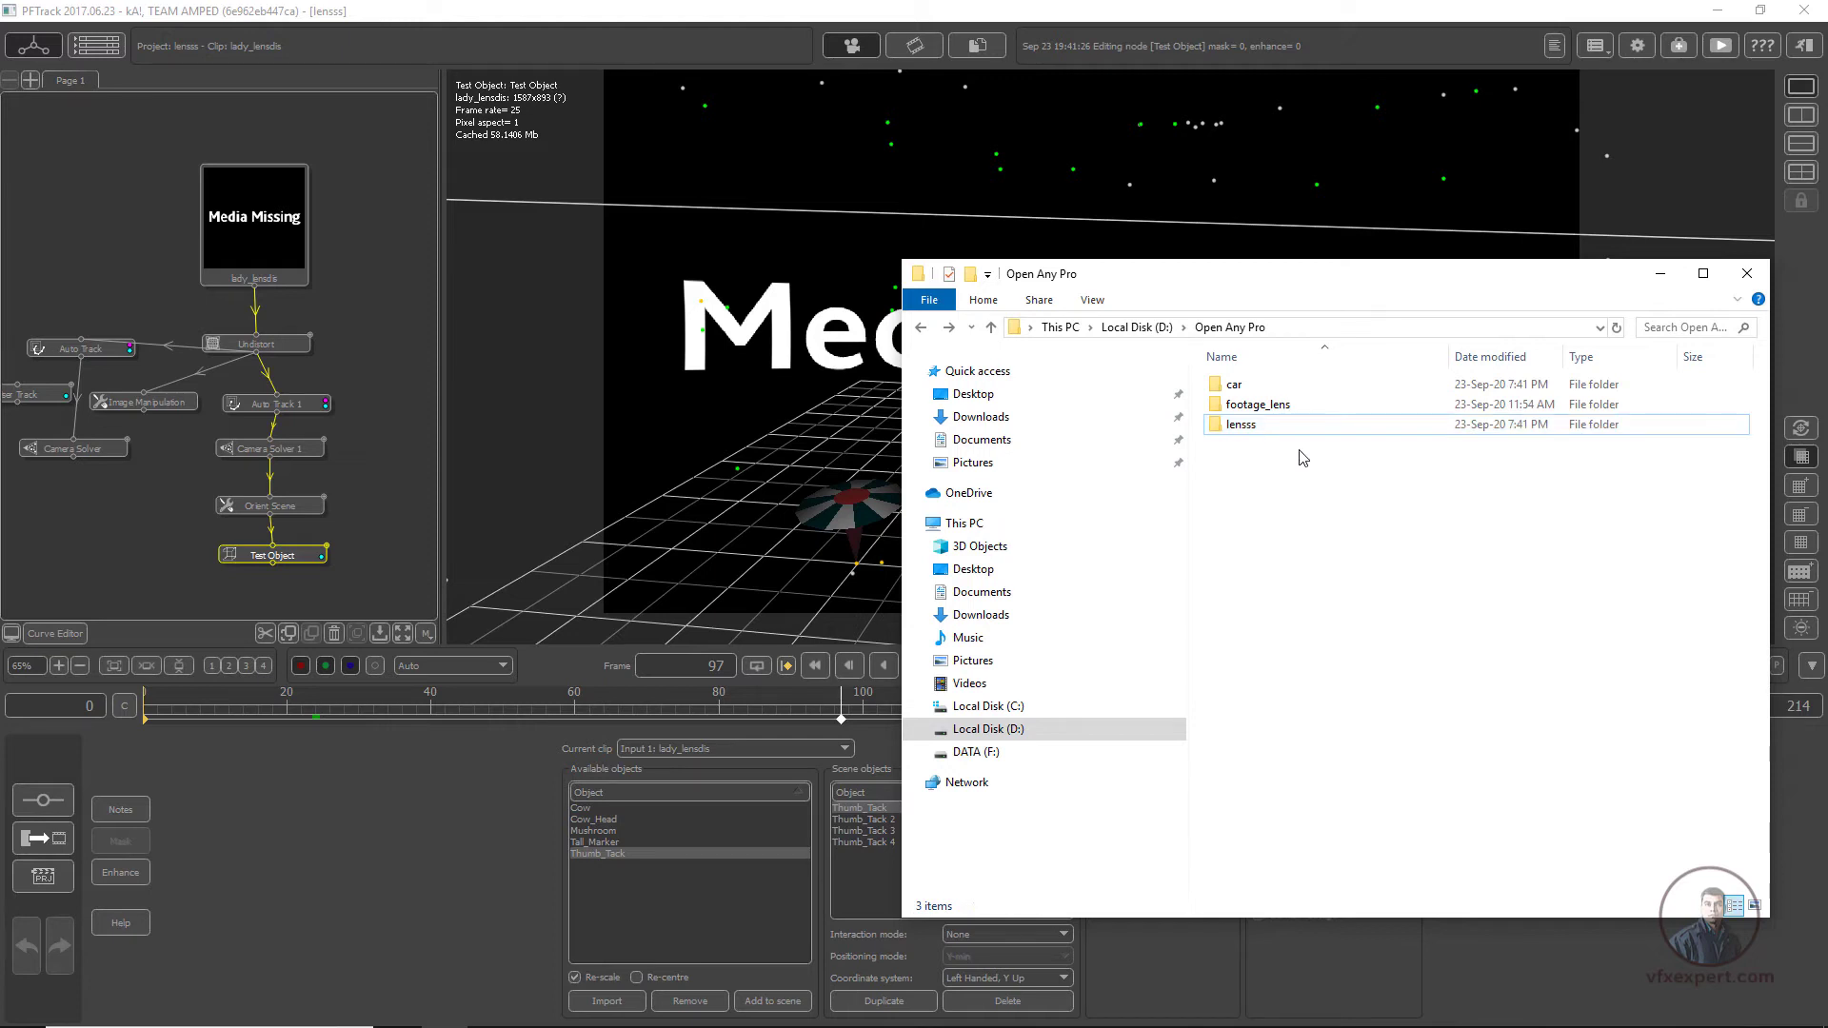
left_click(1266, 408)
left_click(1255, 472)
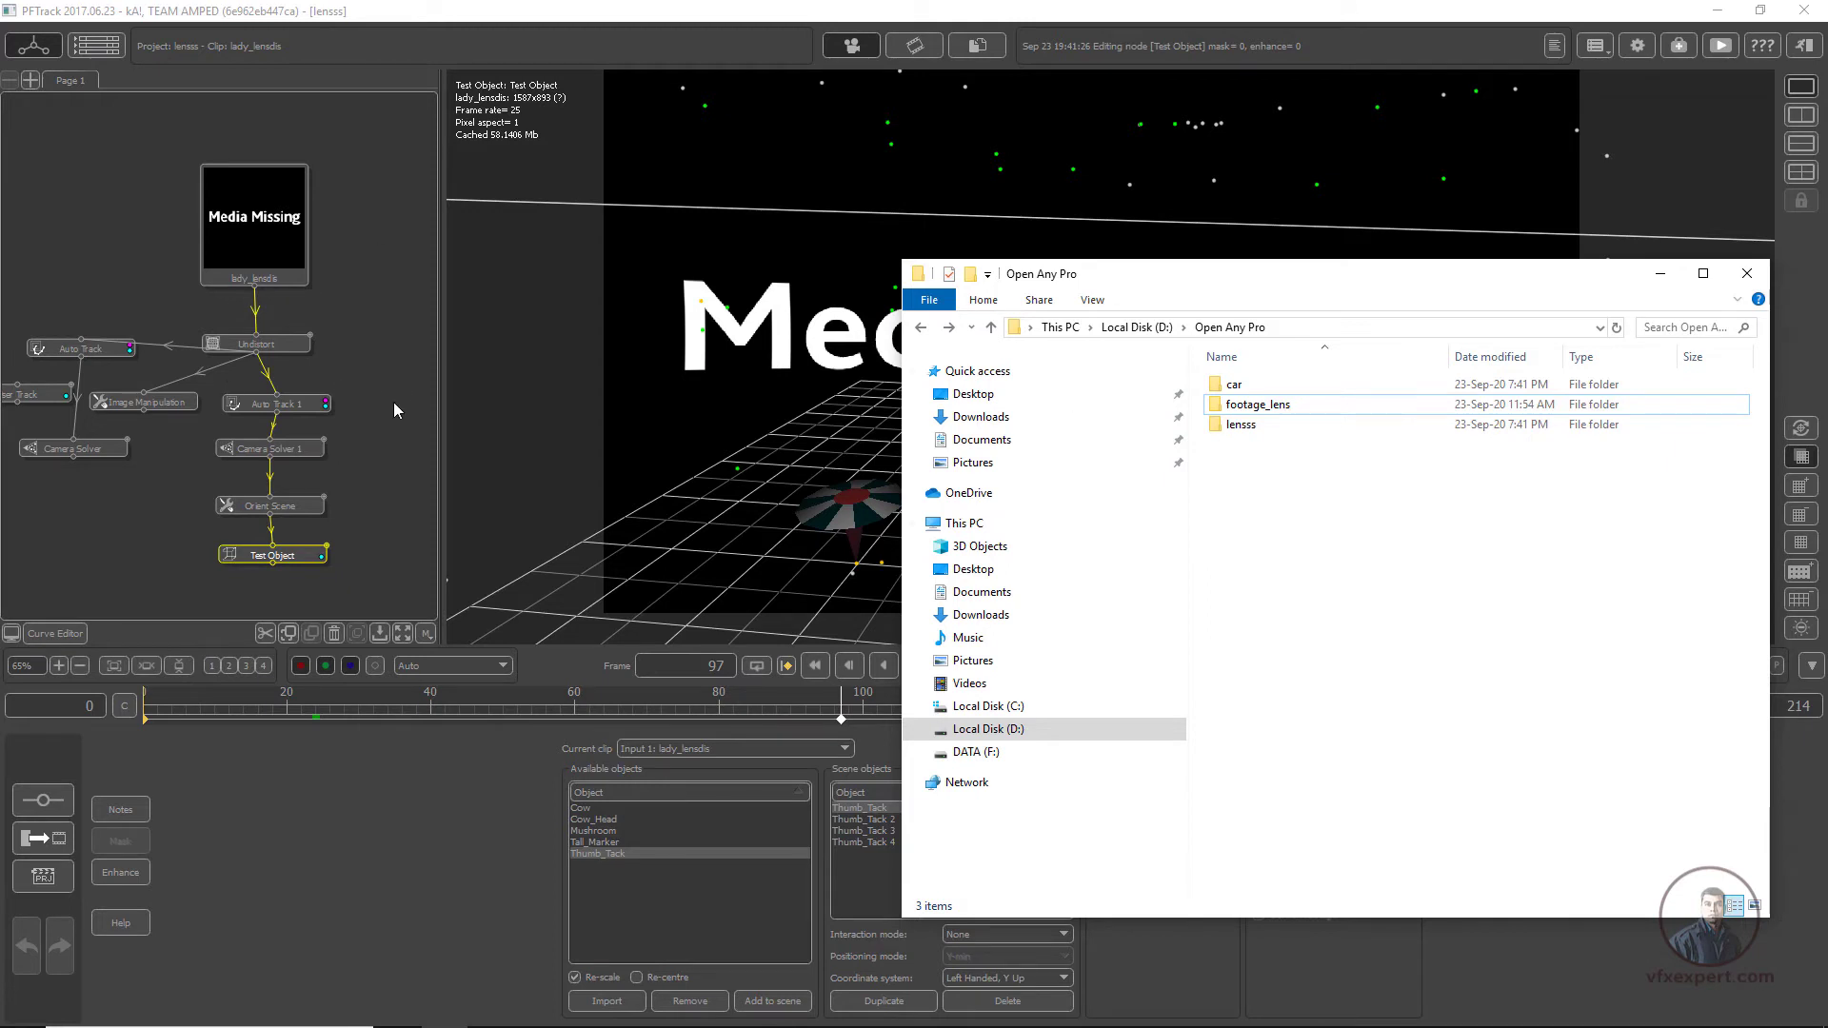
left_click(1655, 277)
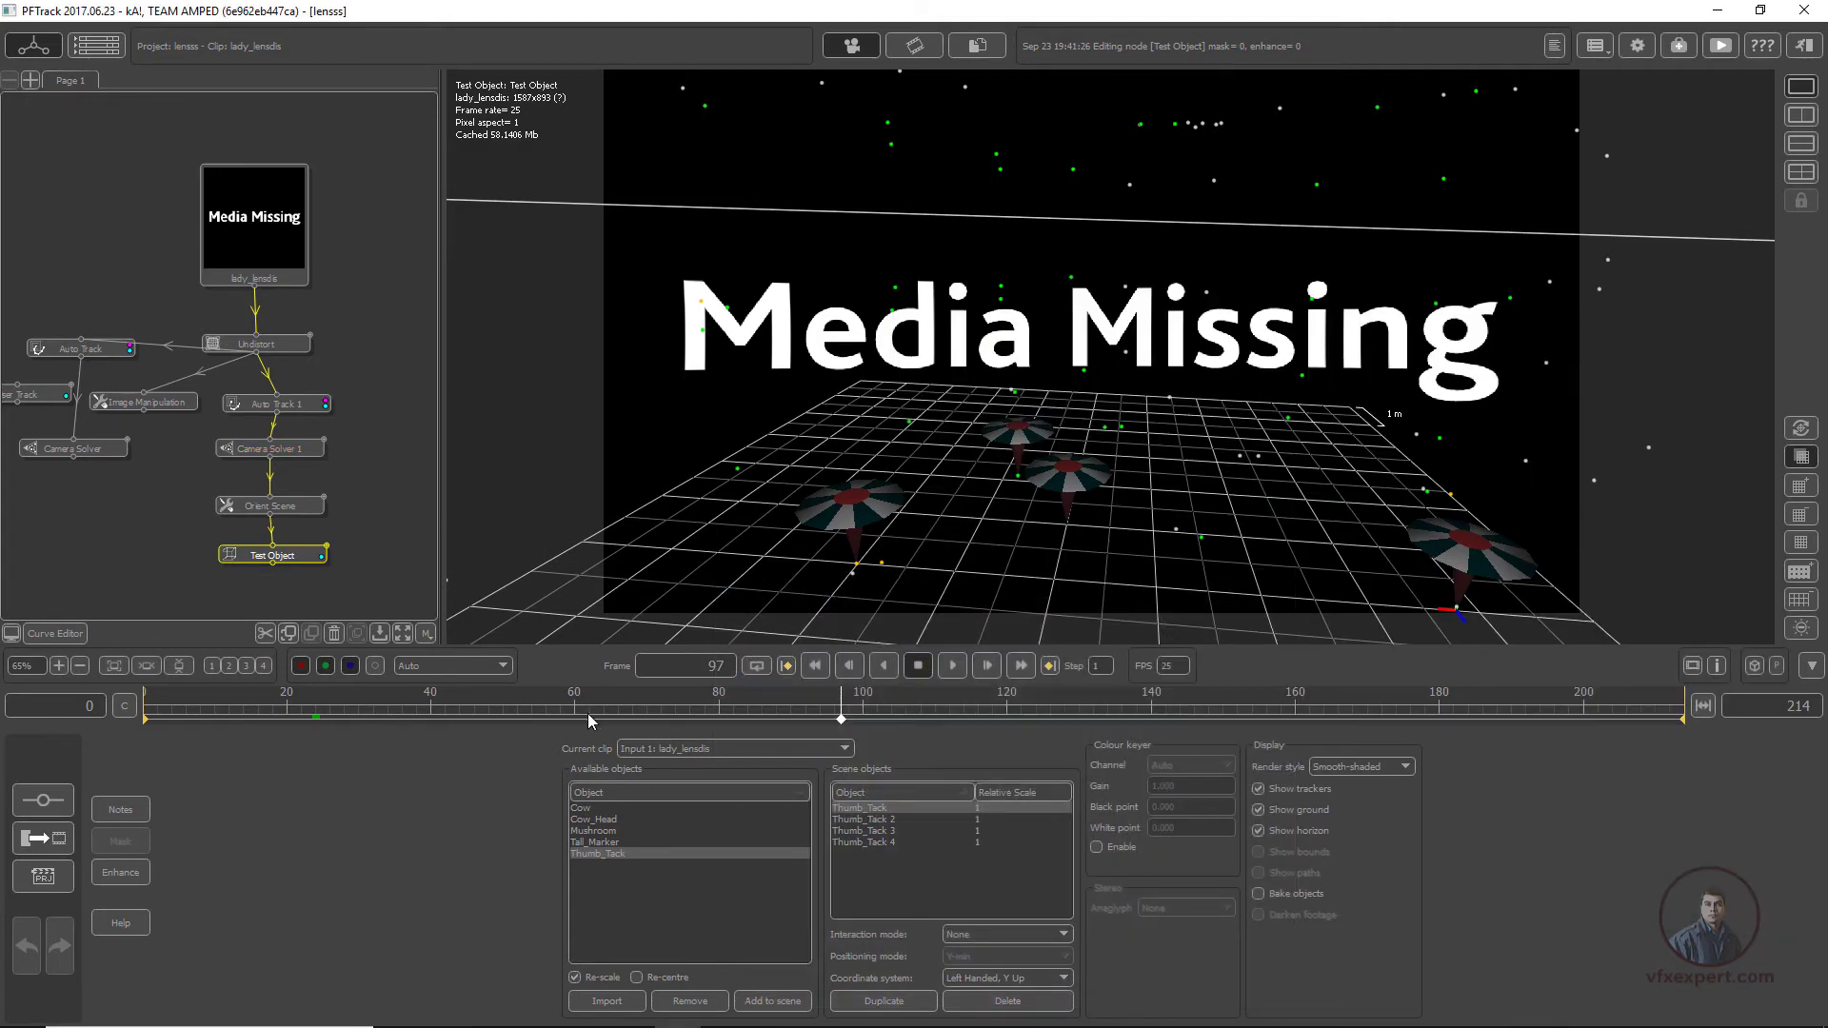
left_click_drag(590, 720, 632, 721)
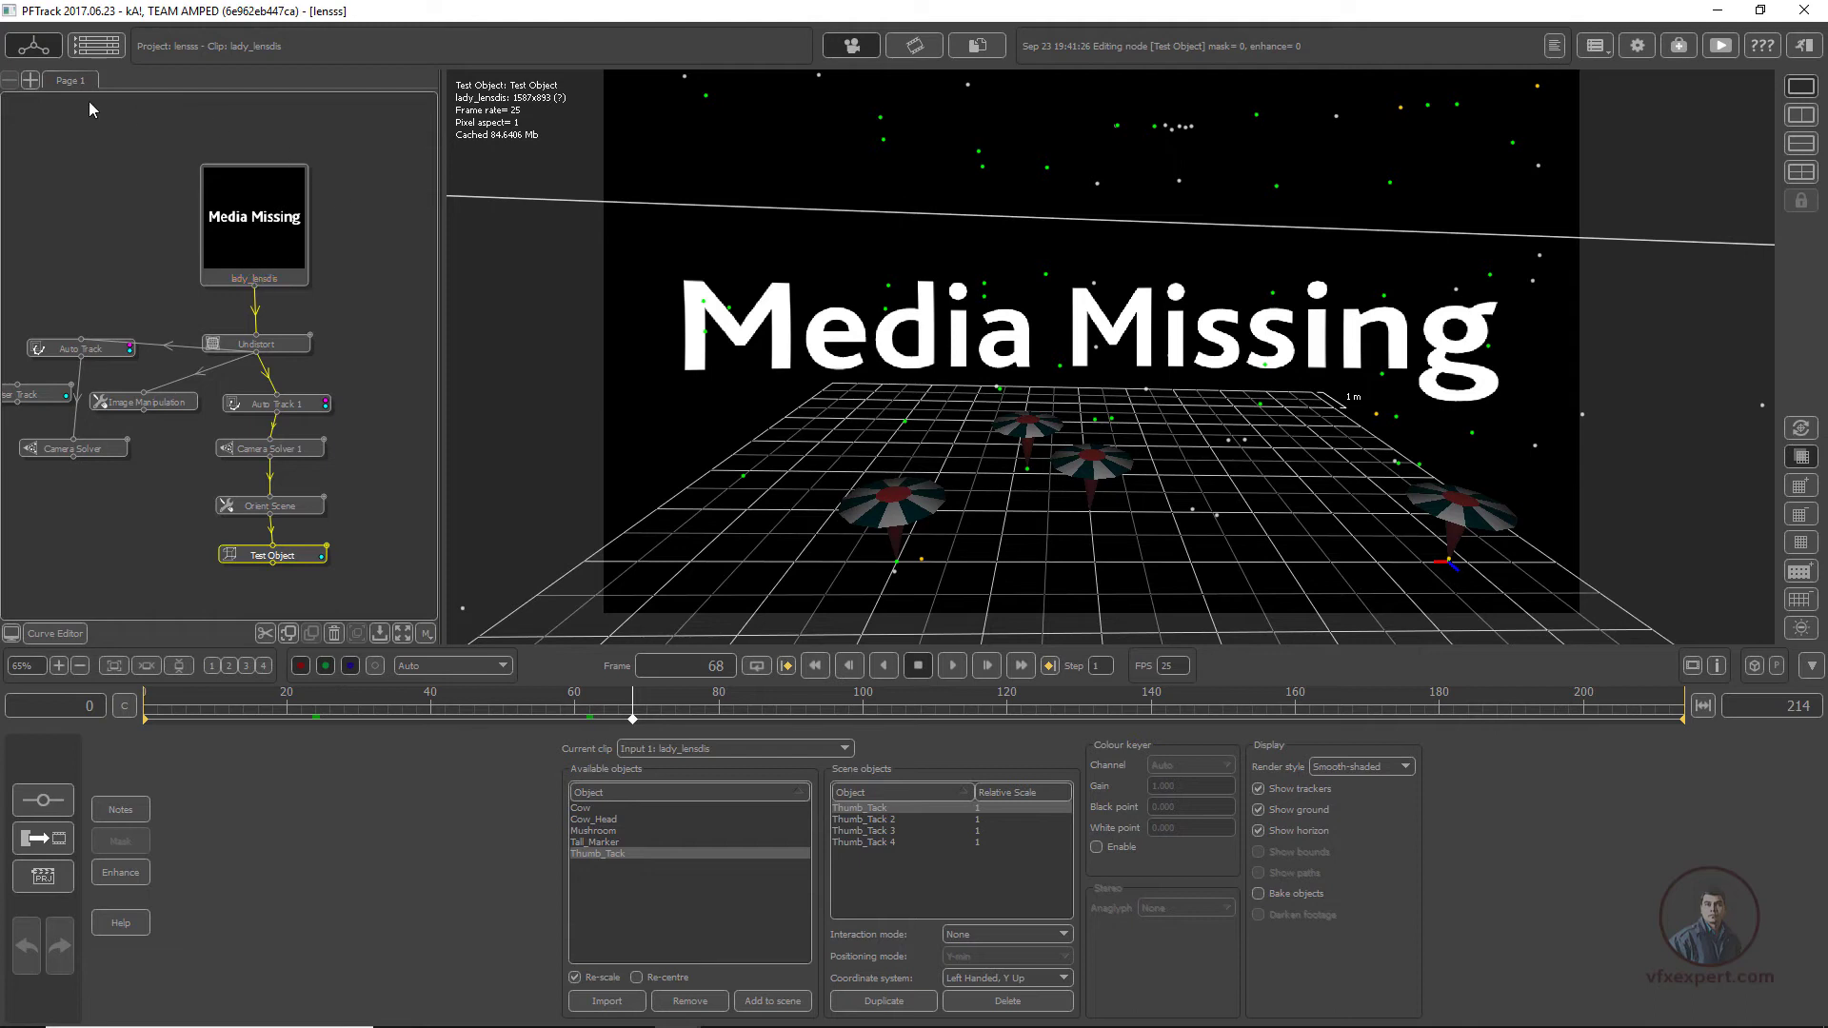
Step: Relink the missing lady_lensdis clip to the lady_lensdis PNG sequence, frames 0 to 214, in D:/Open Any Pro/footage_lens
left_click(111, 46)
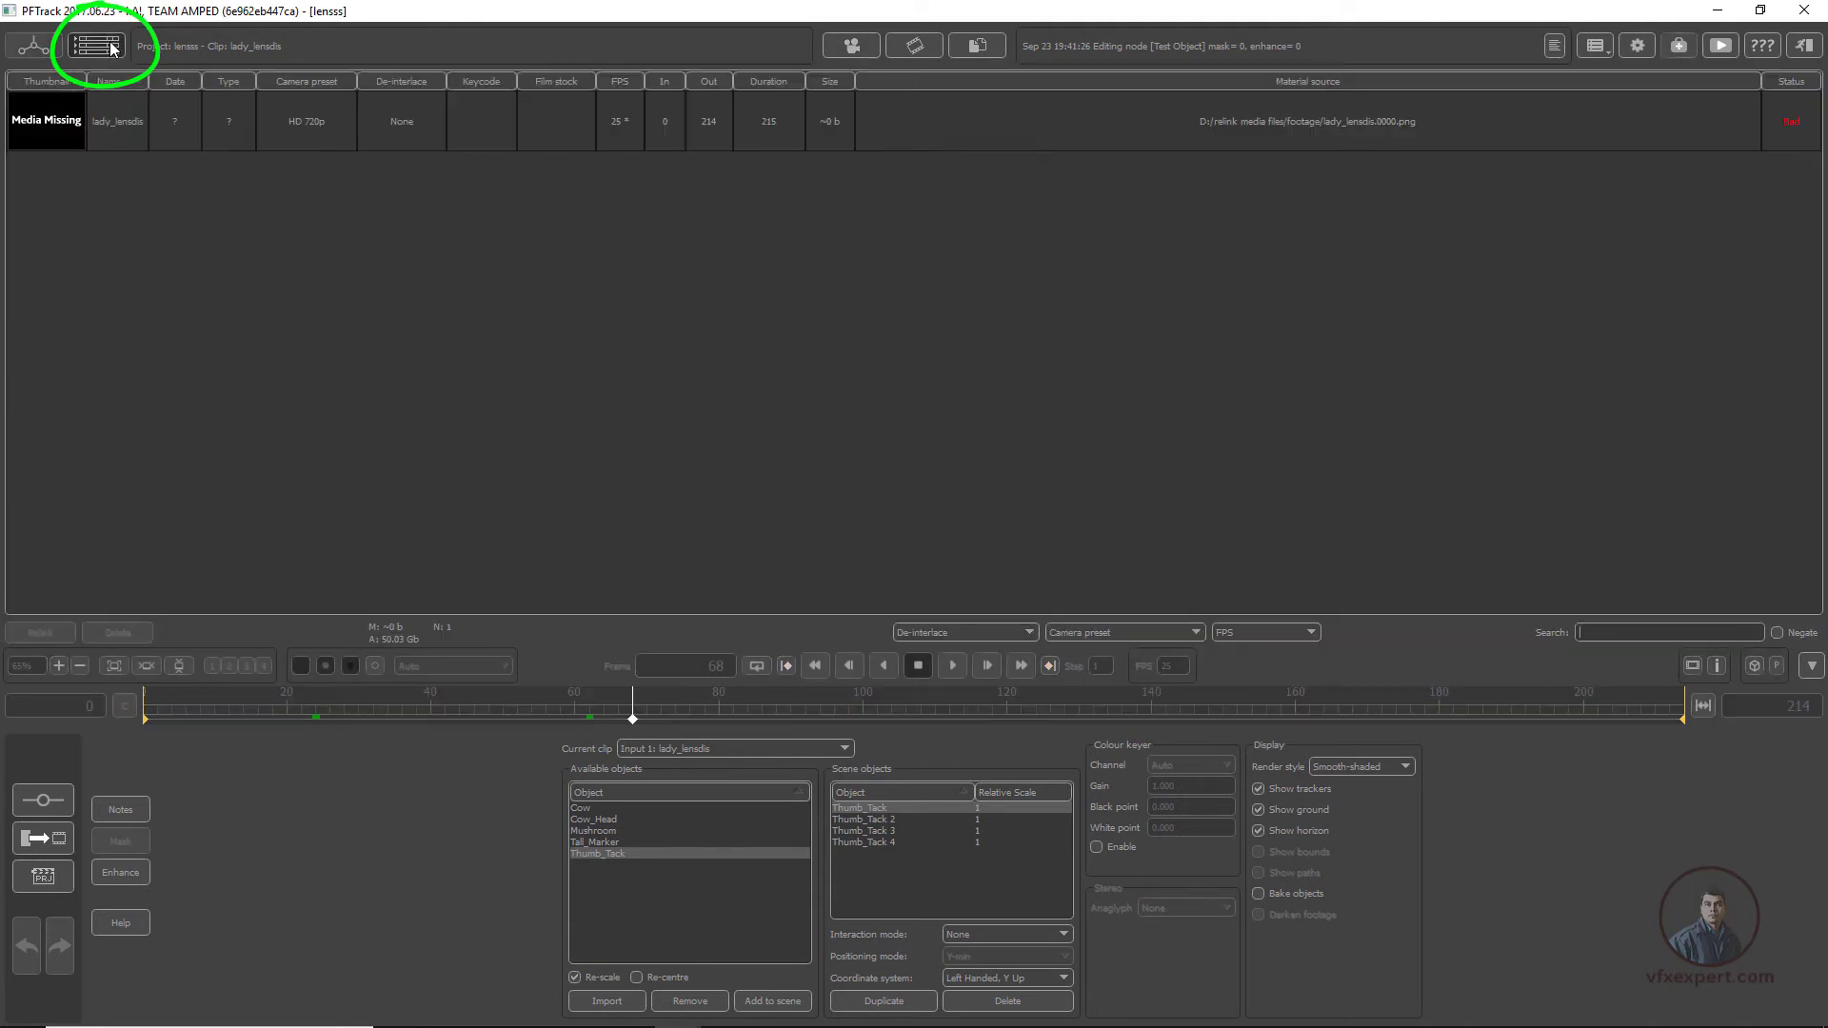
left_click(72, 122)
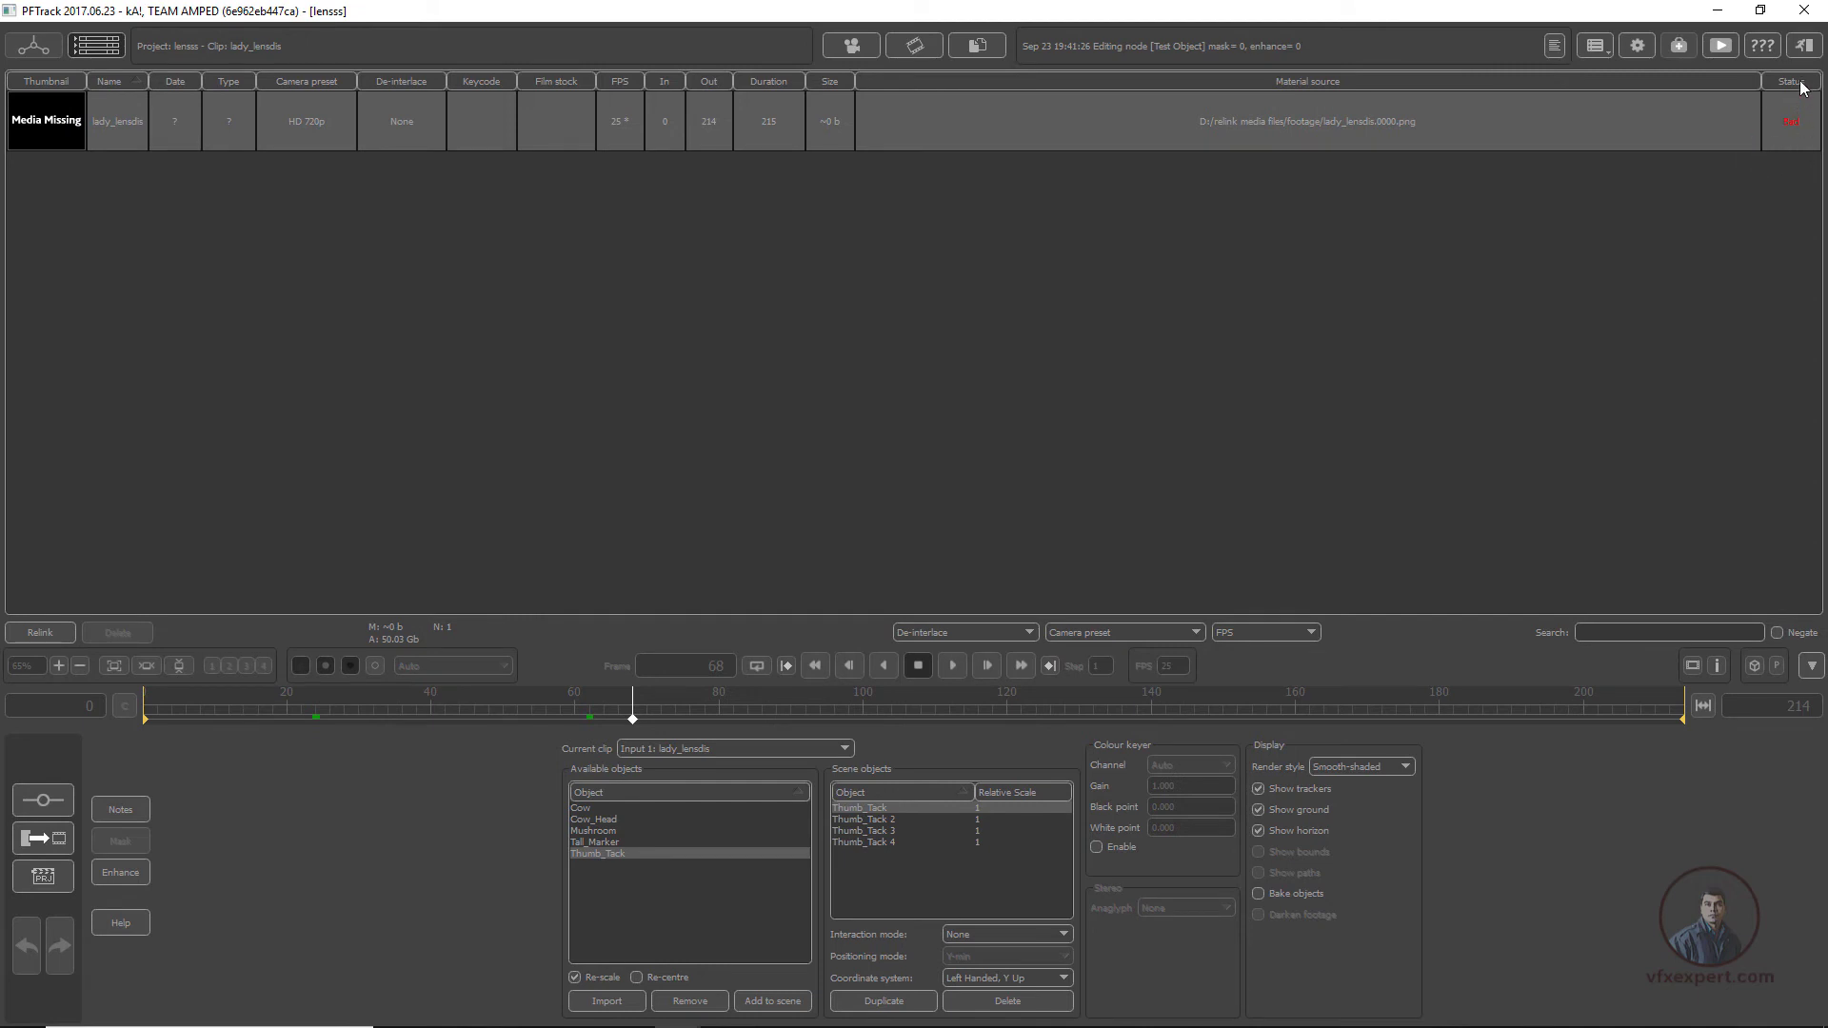
left_click(68, 104)
left_click(67, 113)
left_click(42, 634)
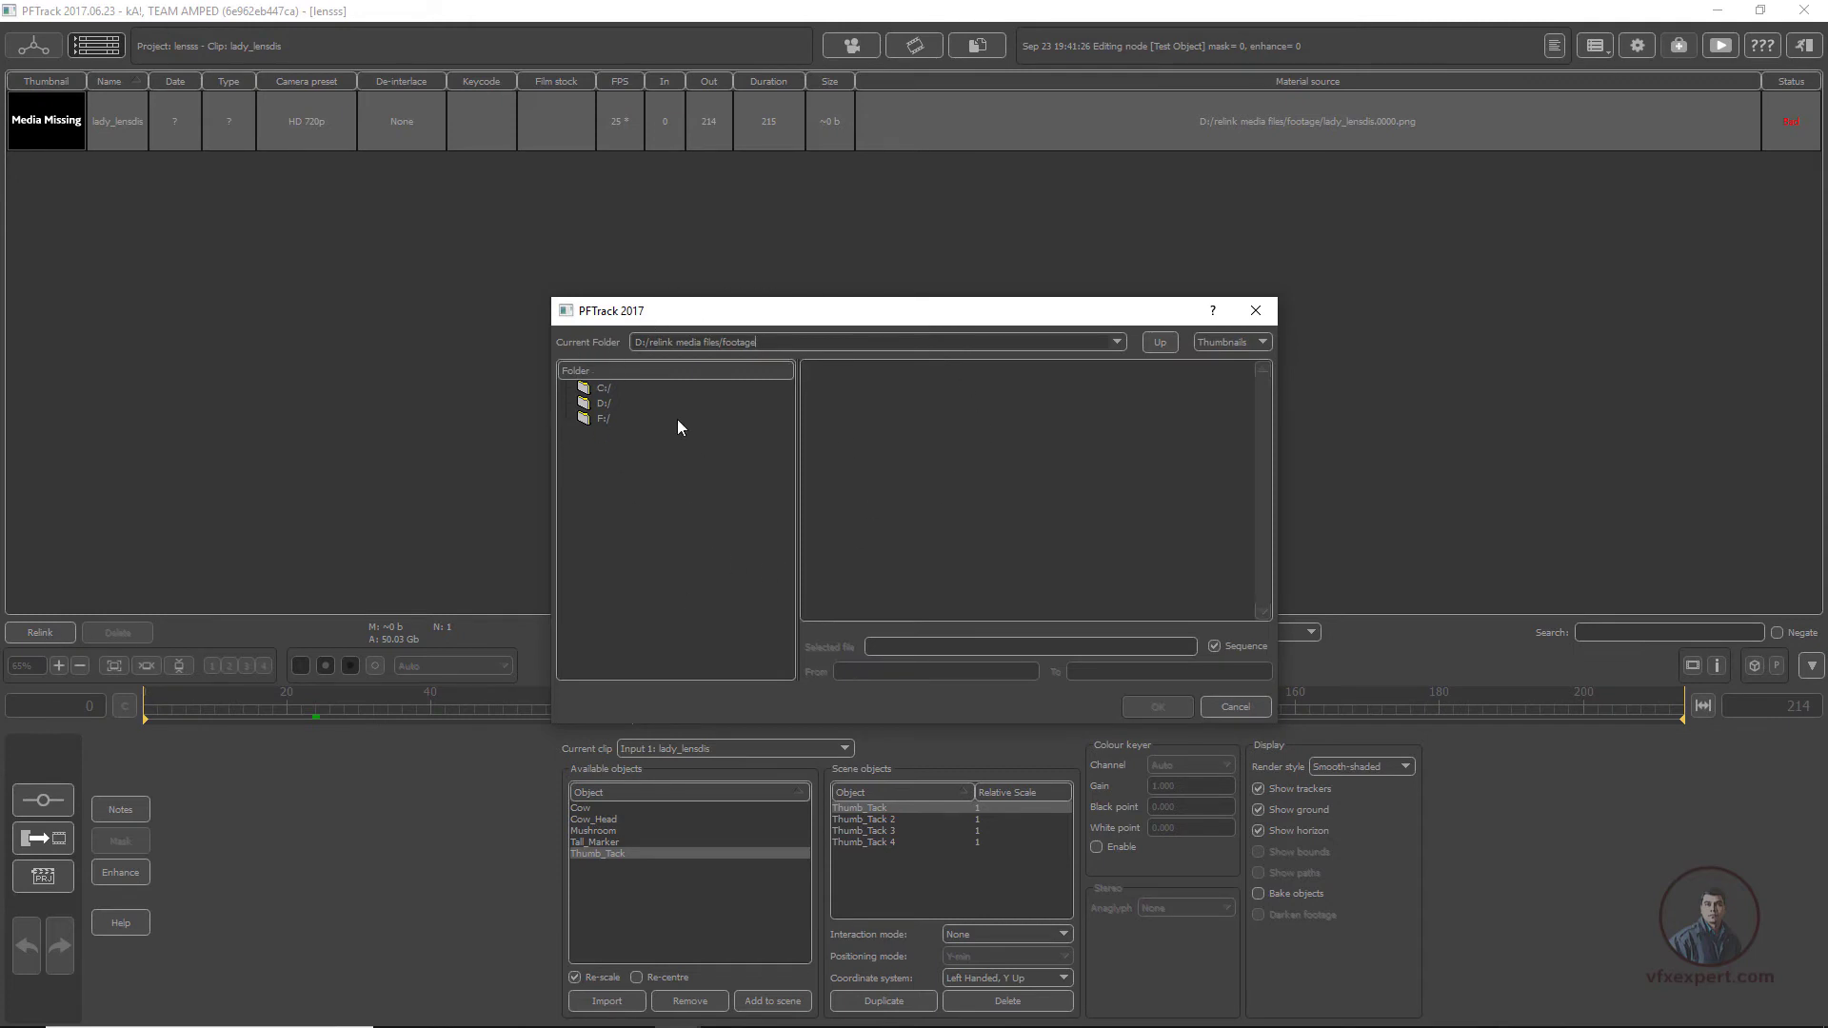
left_click(596, 403)
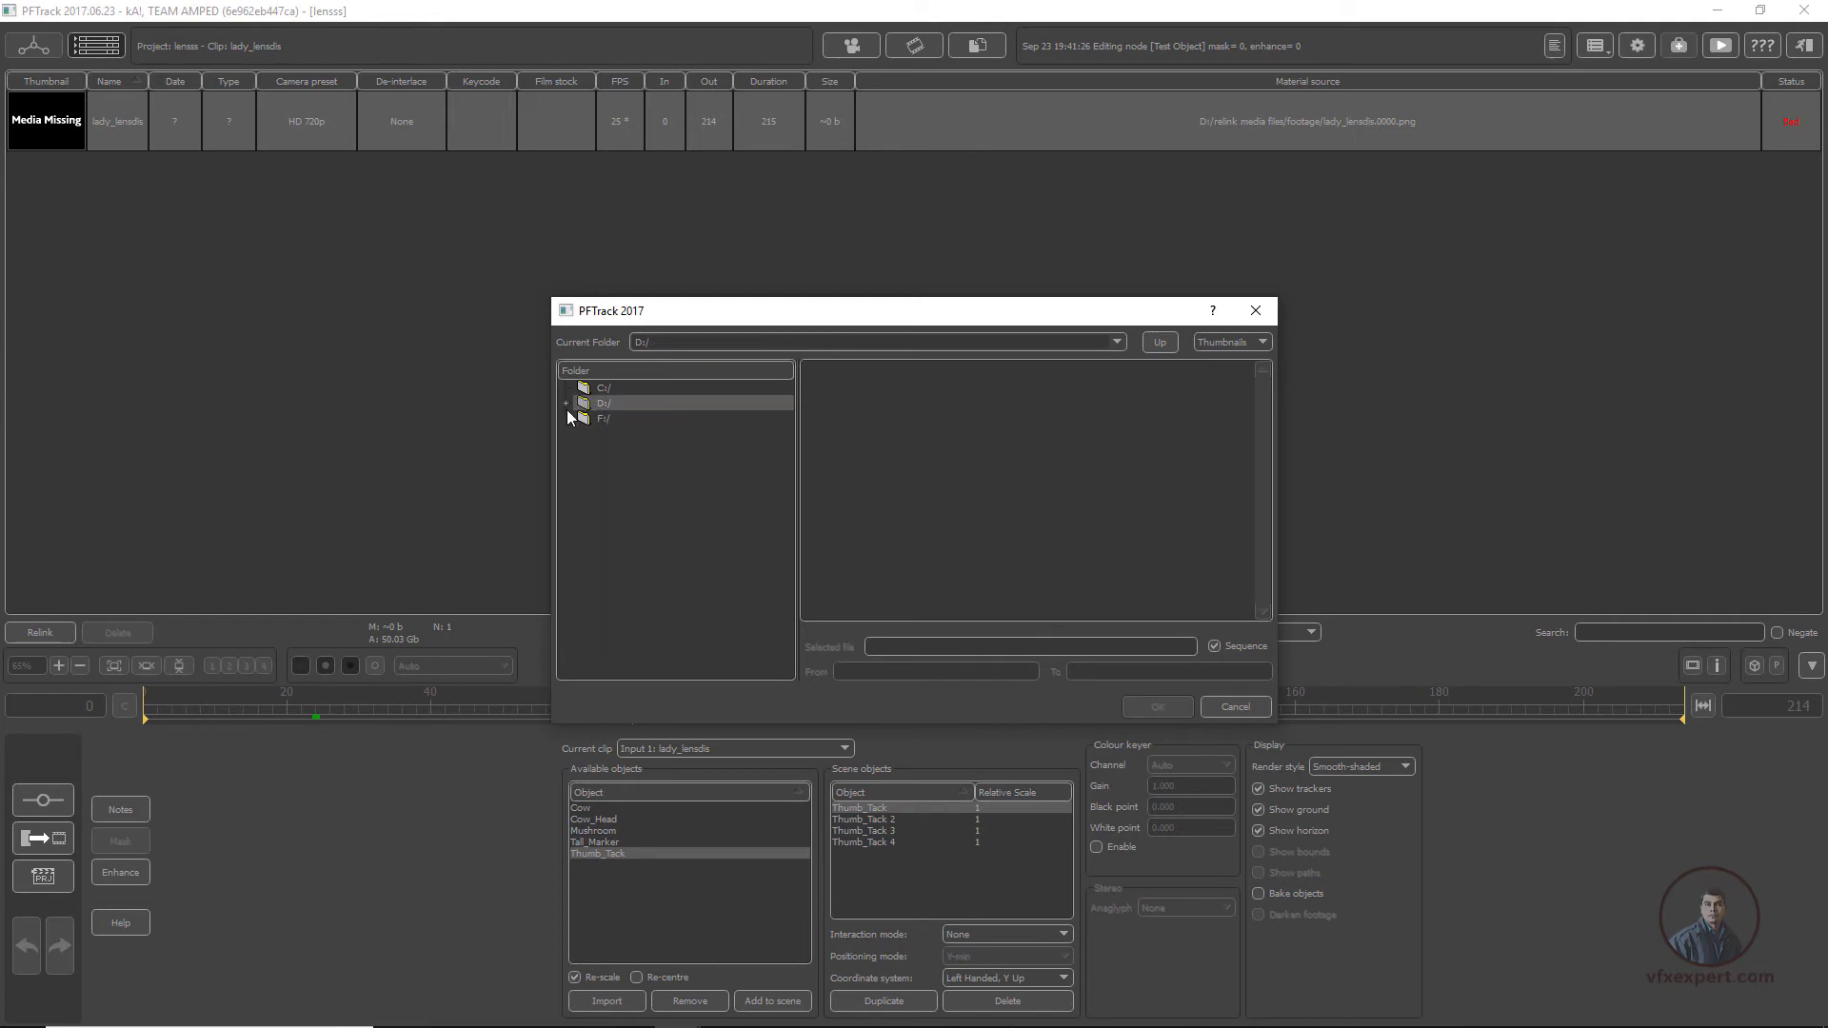
left_click(566, 404)
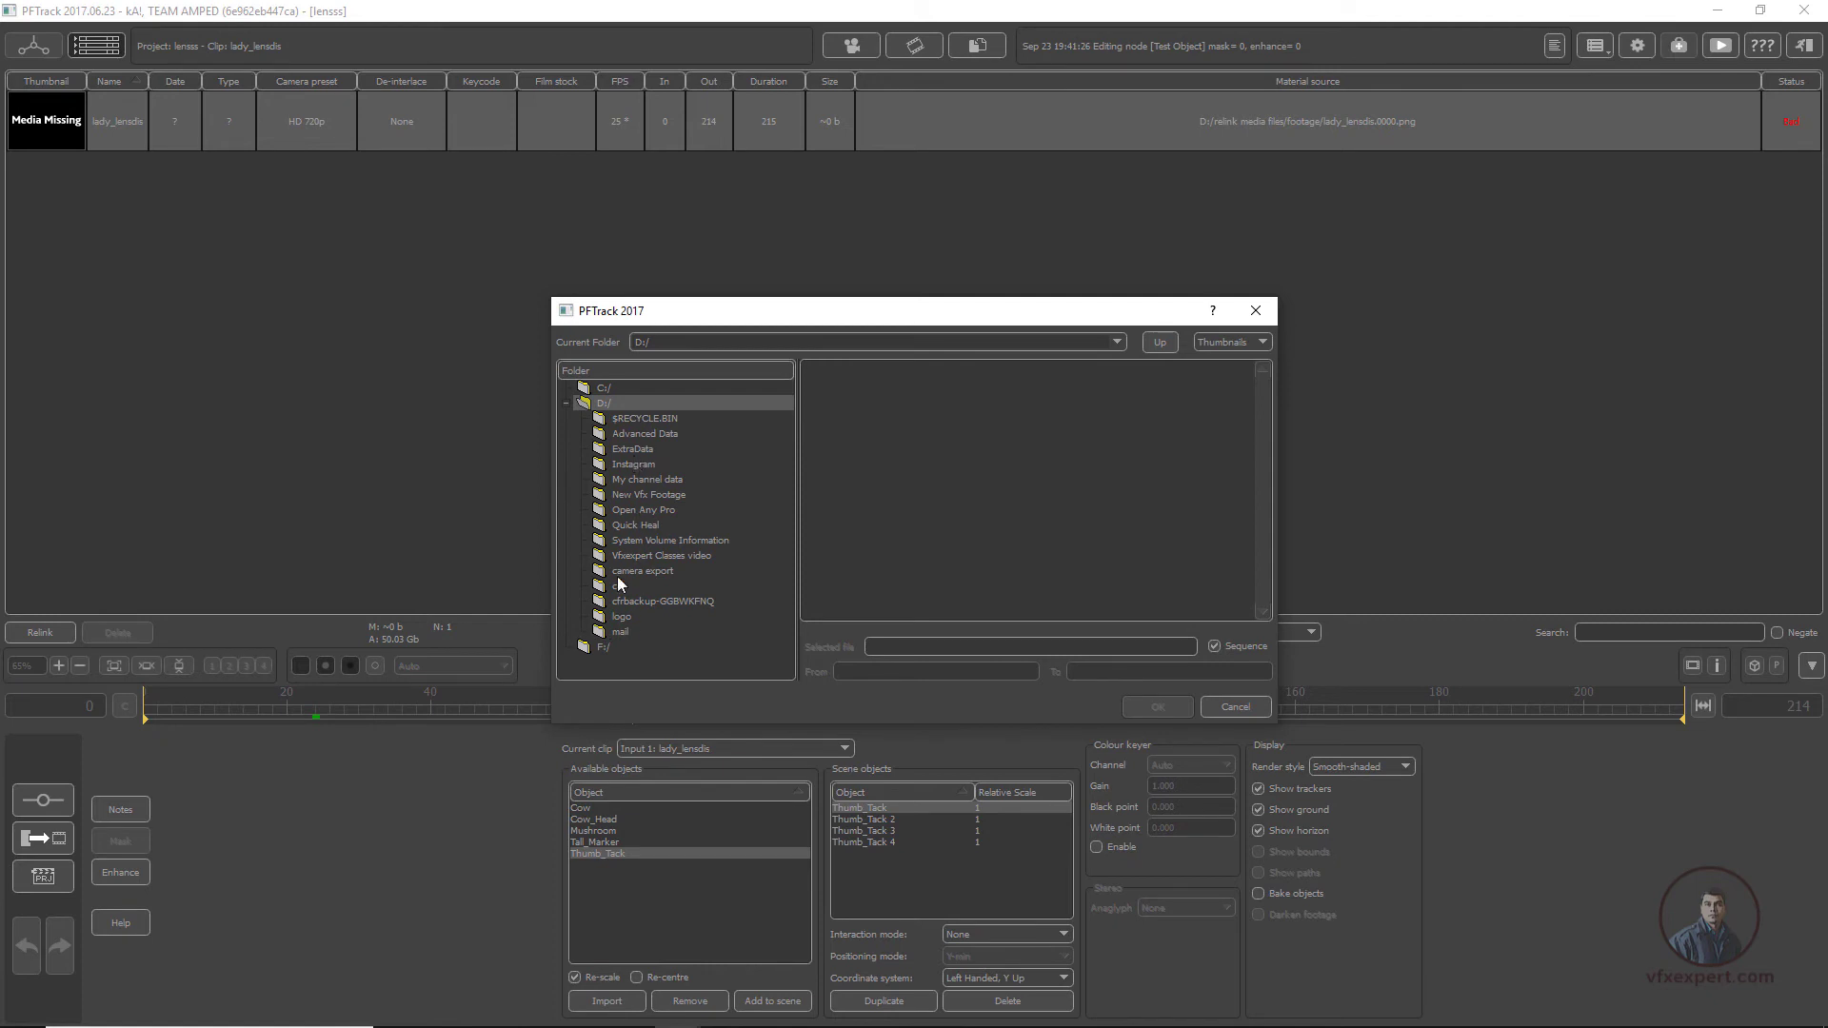
double_click(636, 510)
left_click(652, 541)
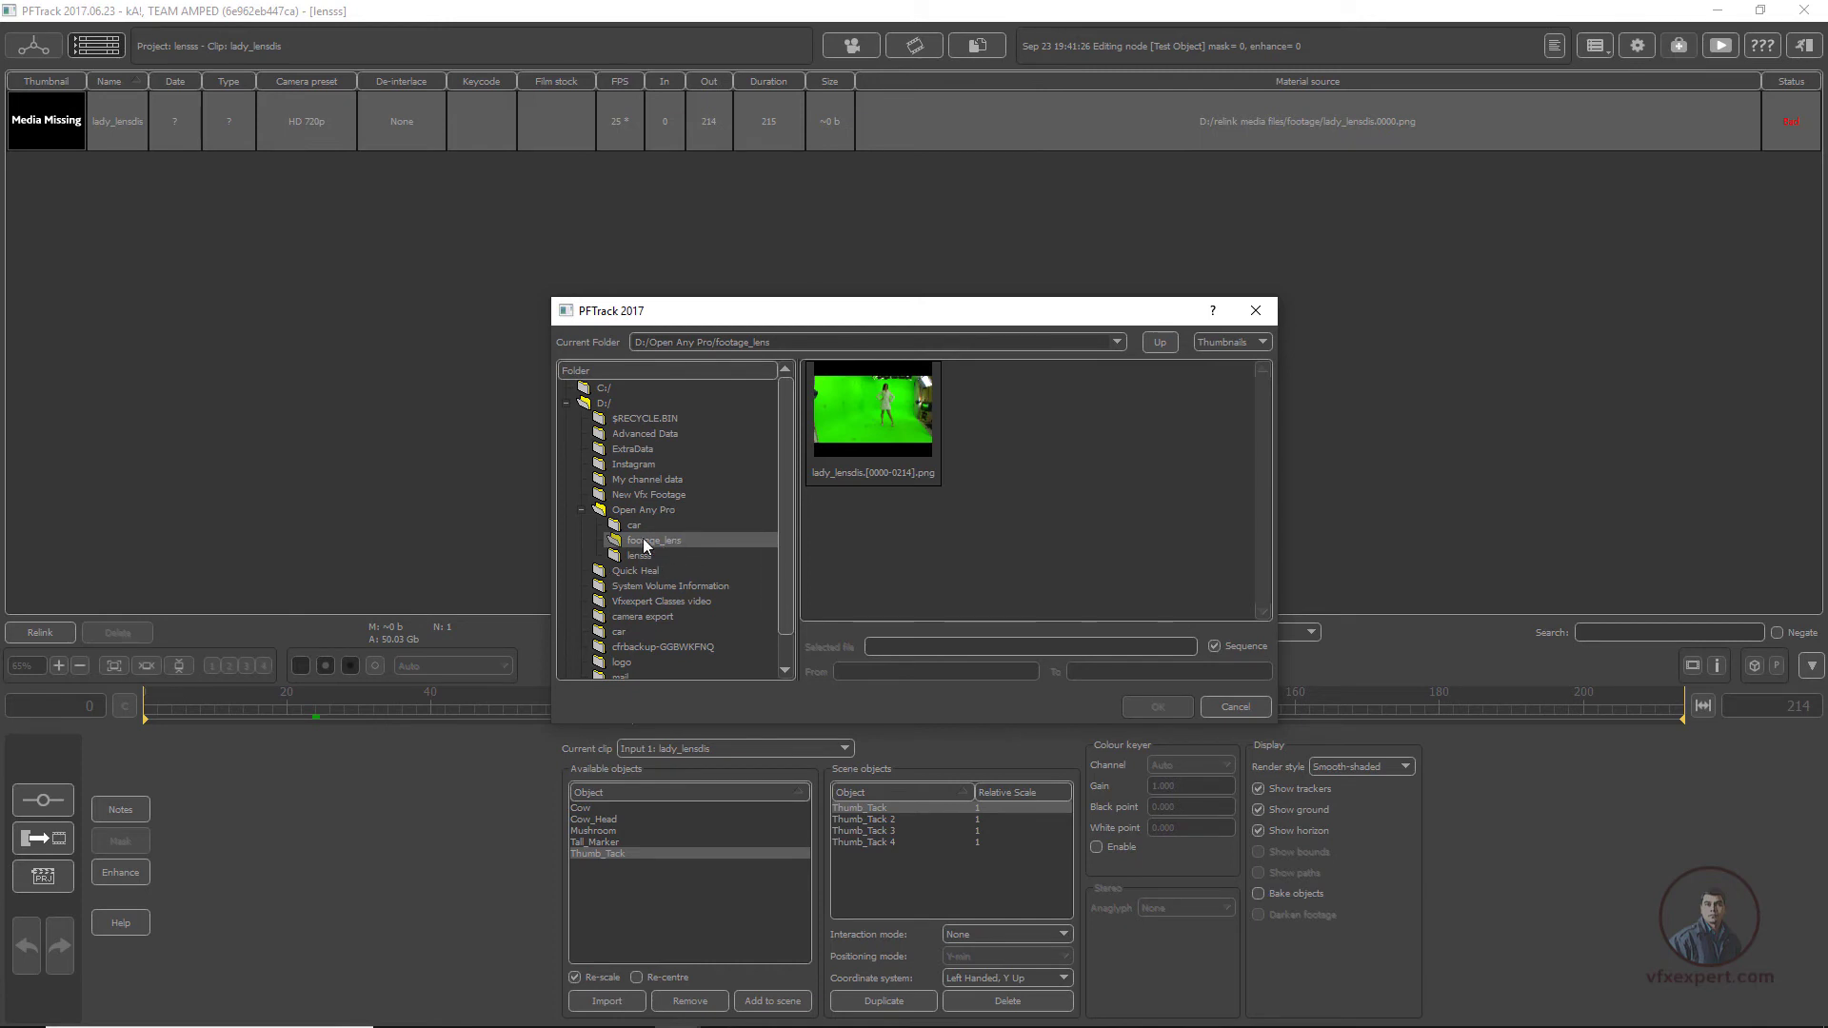
left_click(895, 424)
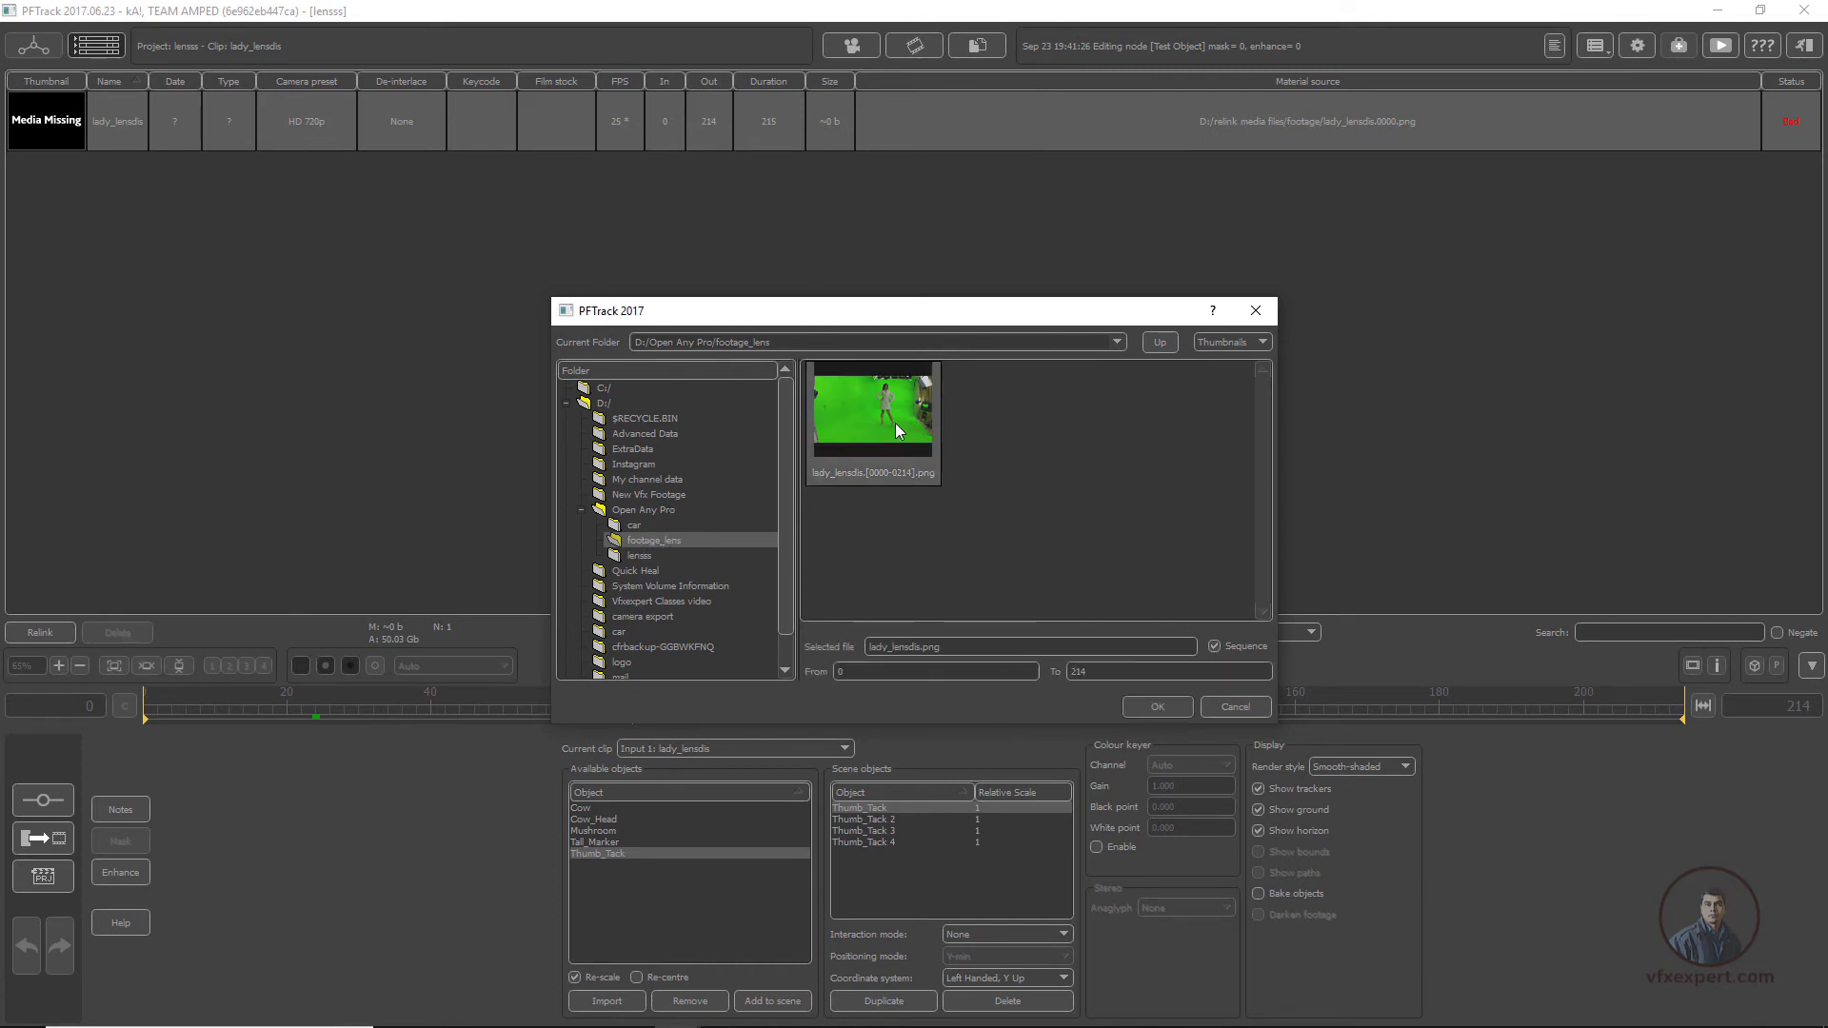
left_click(1158, 708)
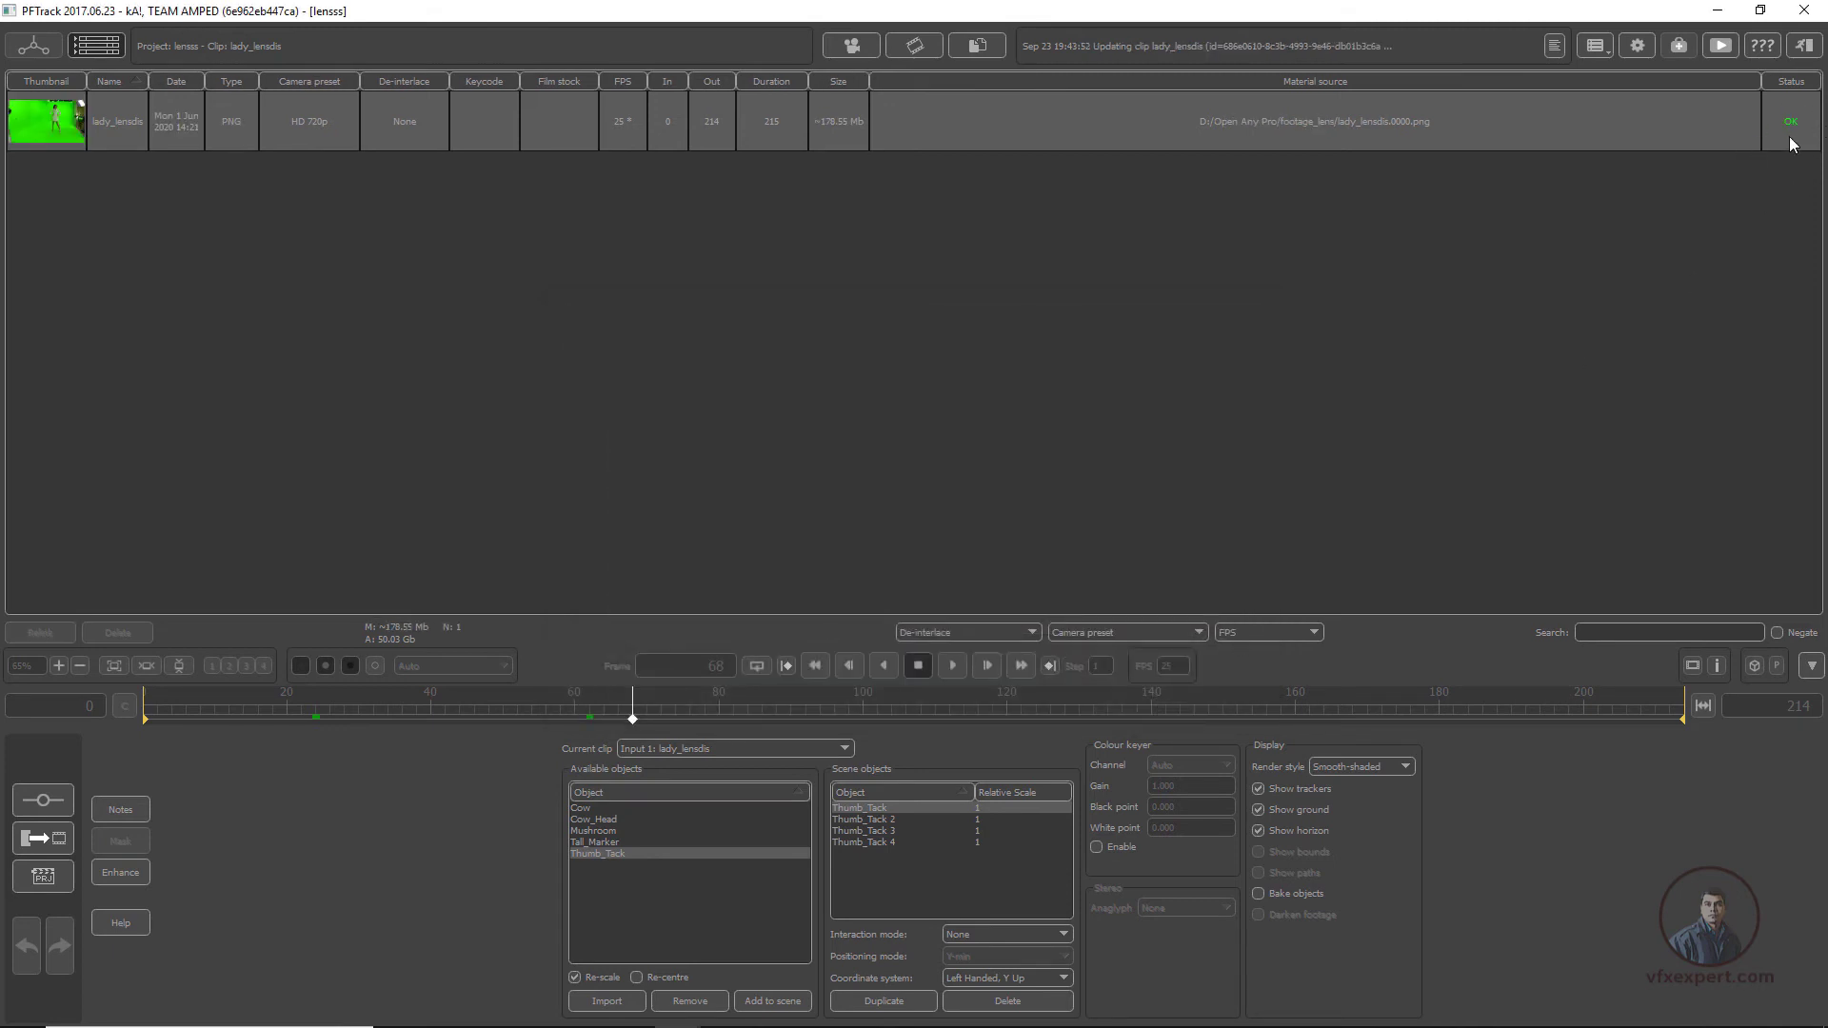
Step: Return to the lensss node tree, cache the lady_lensdis clip, and play the Test Object scene from frame 0
left_click(101, 53)
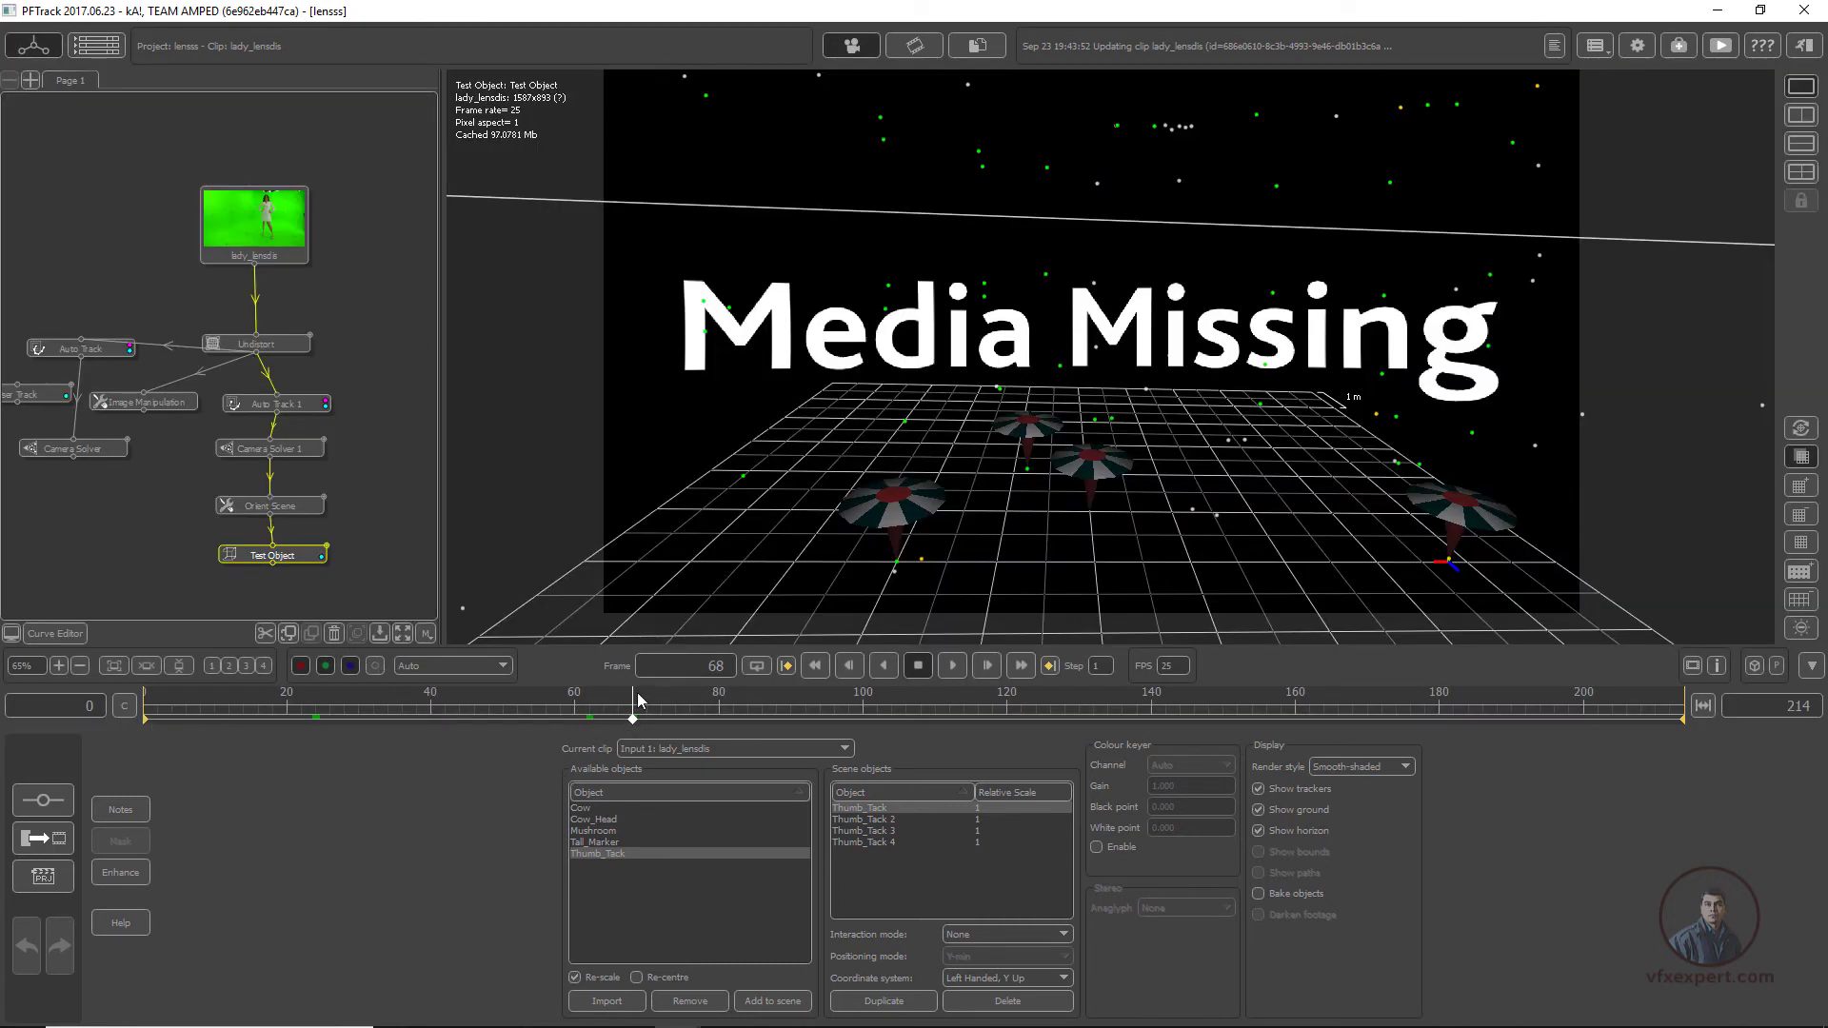
left_click(815, 666)
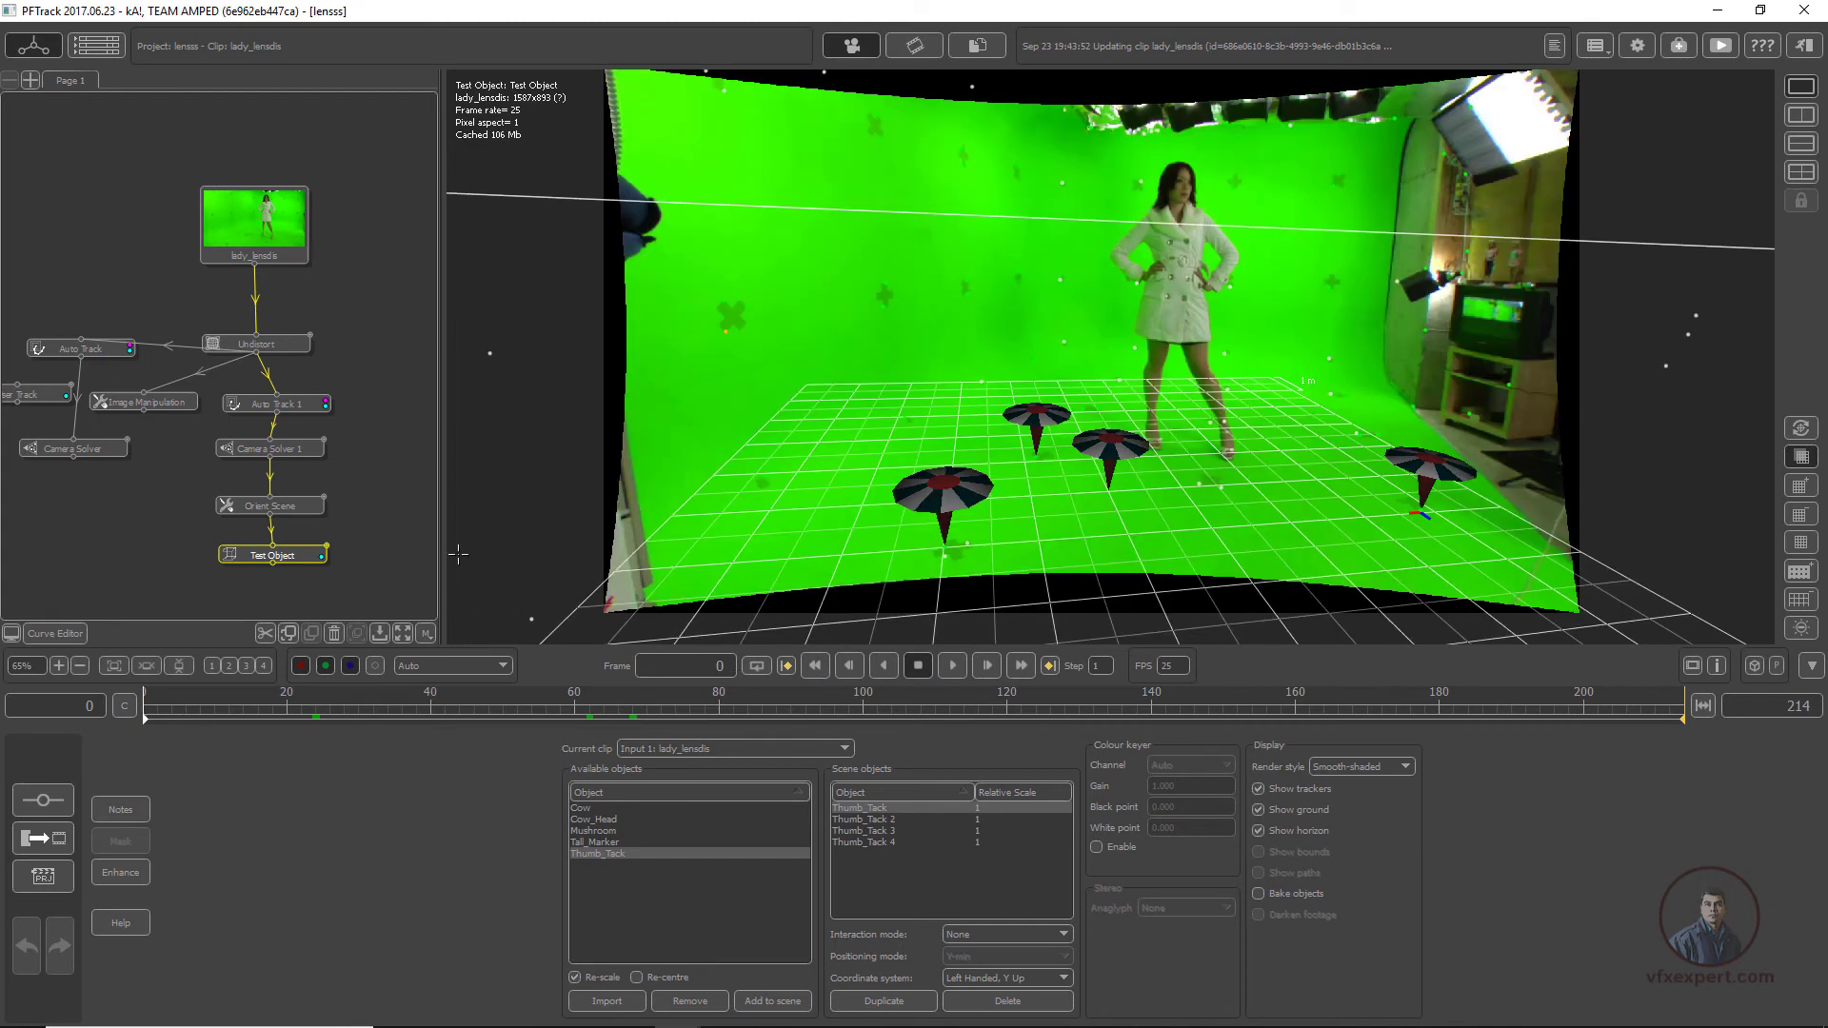
left_click(128, 712)
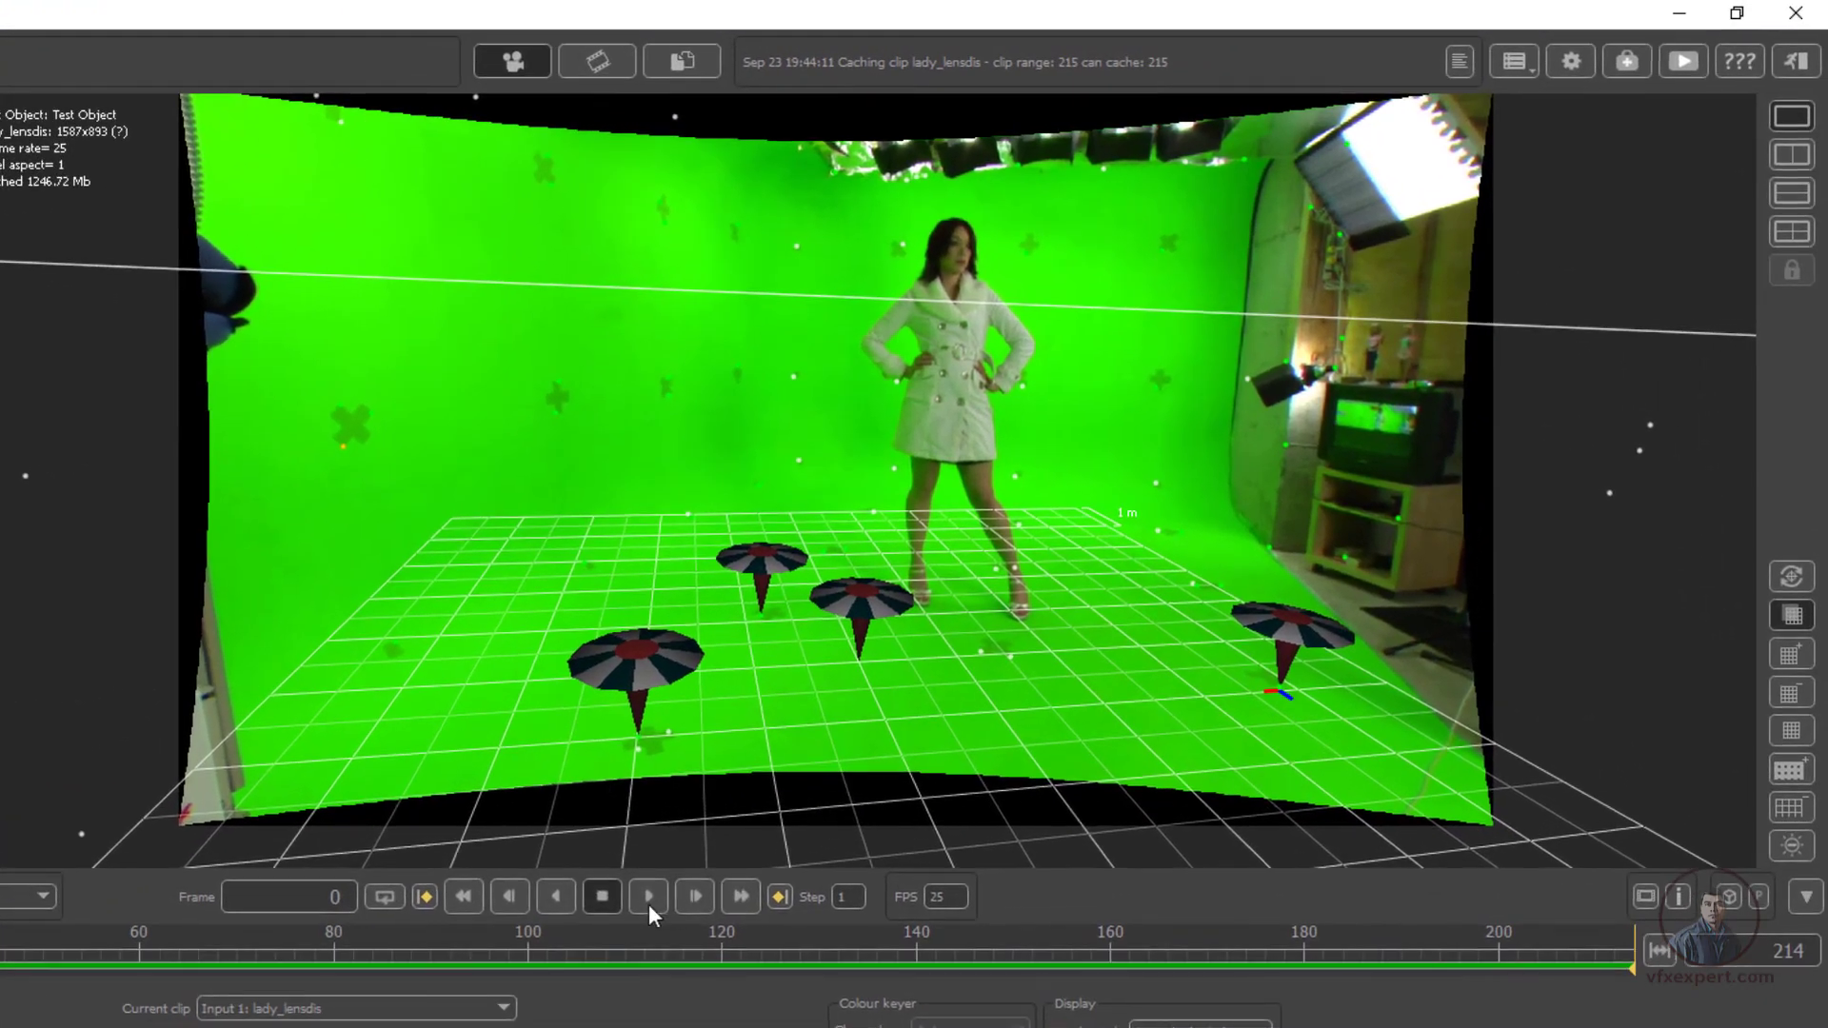
left_click(952, 665)
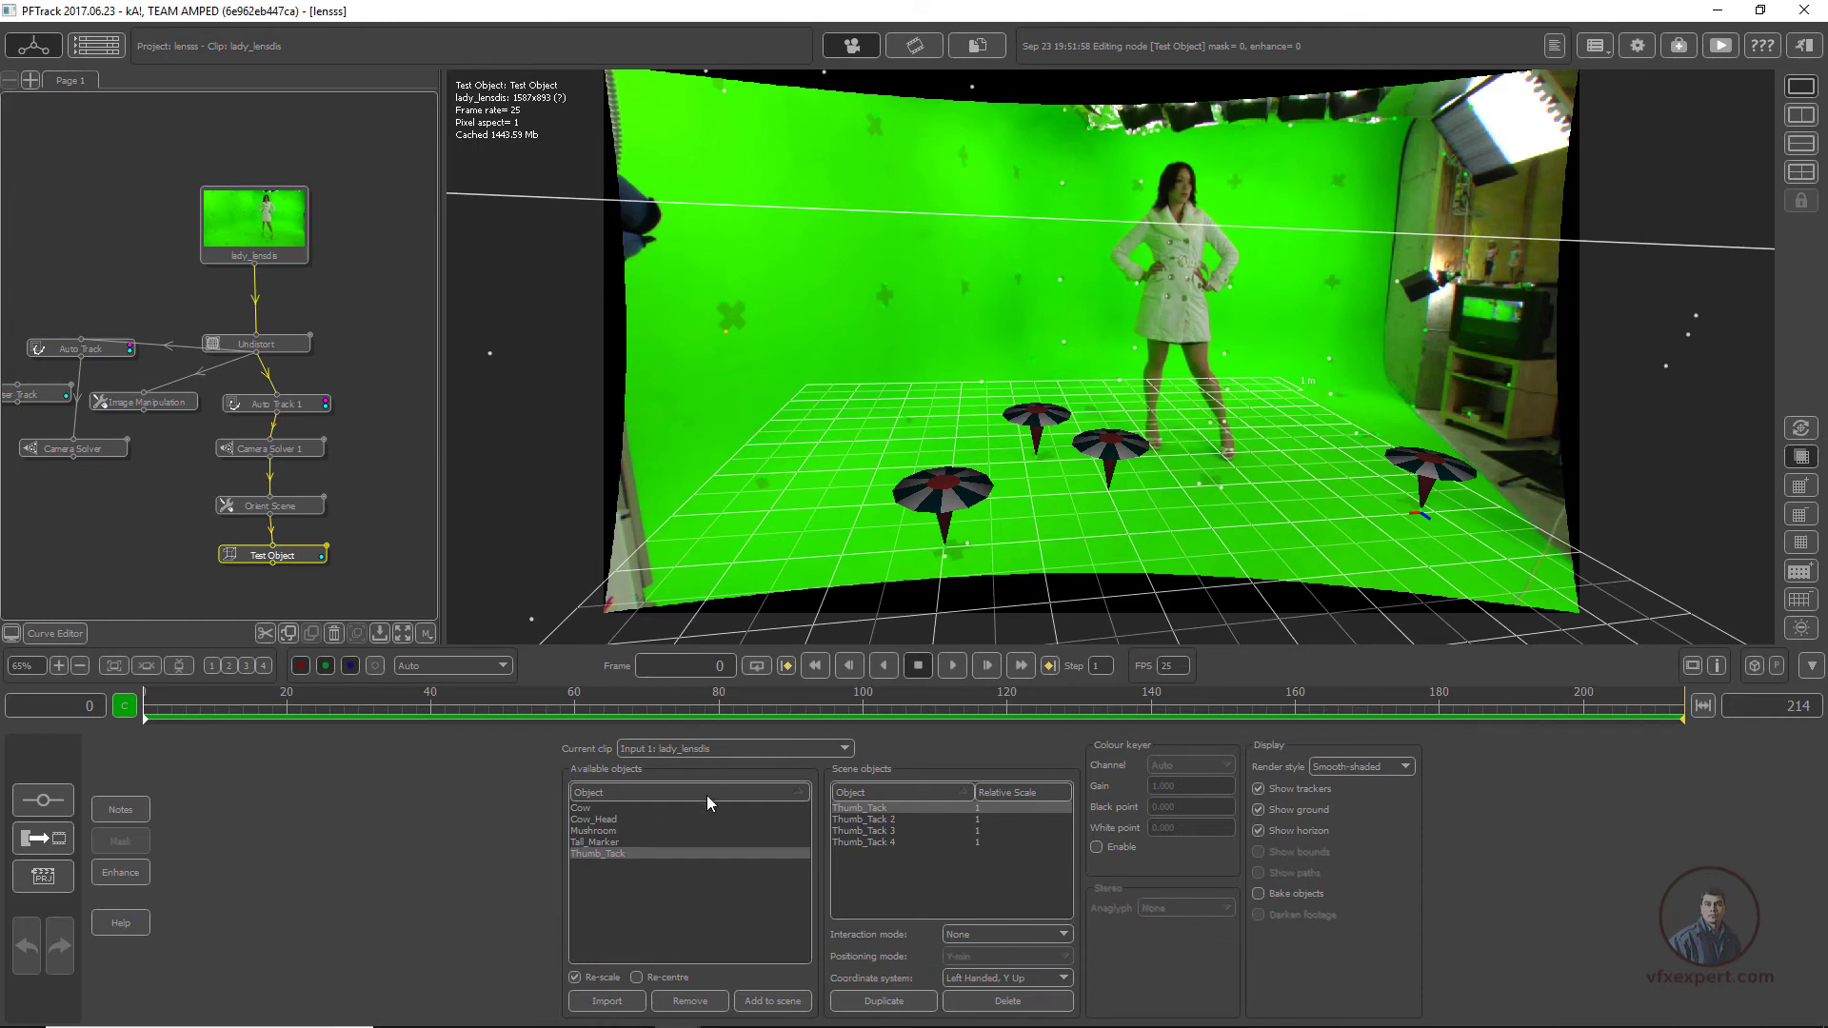
Step: Unlink the lensss project from the project list and confirm it
left_click(45, 878)
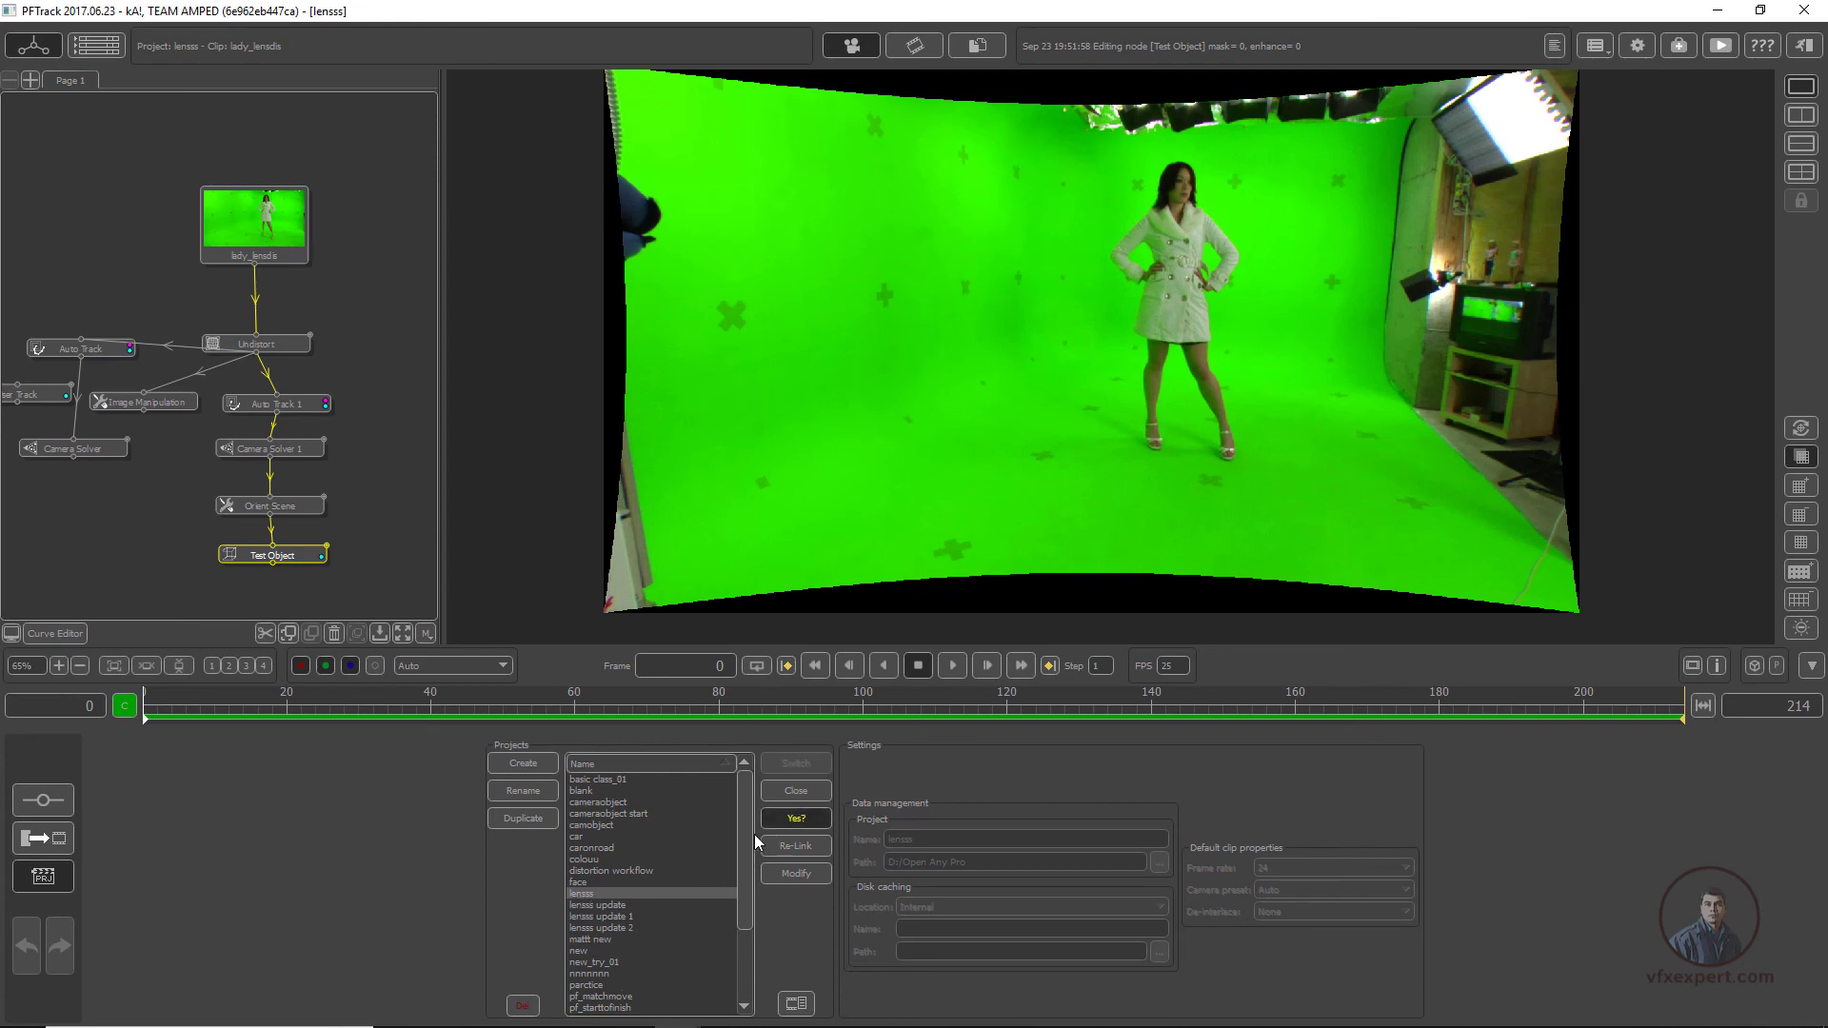
left_click(796, 819)
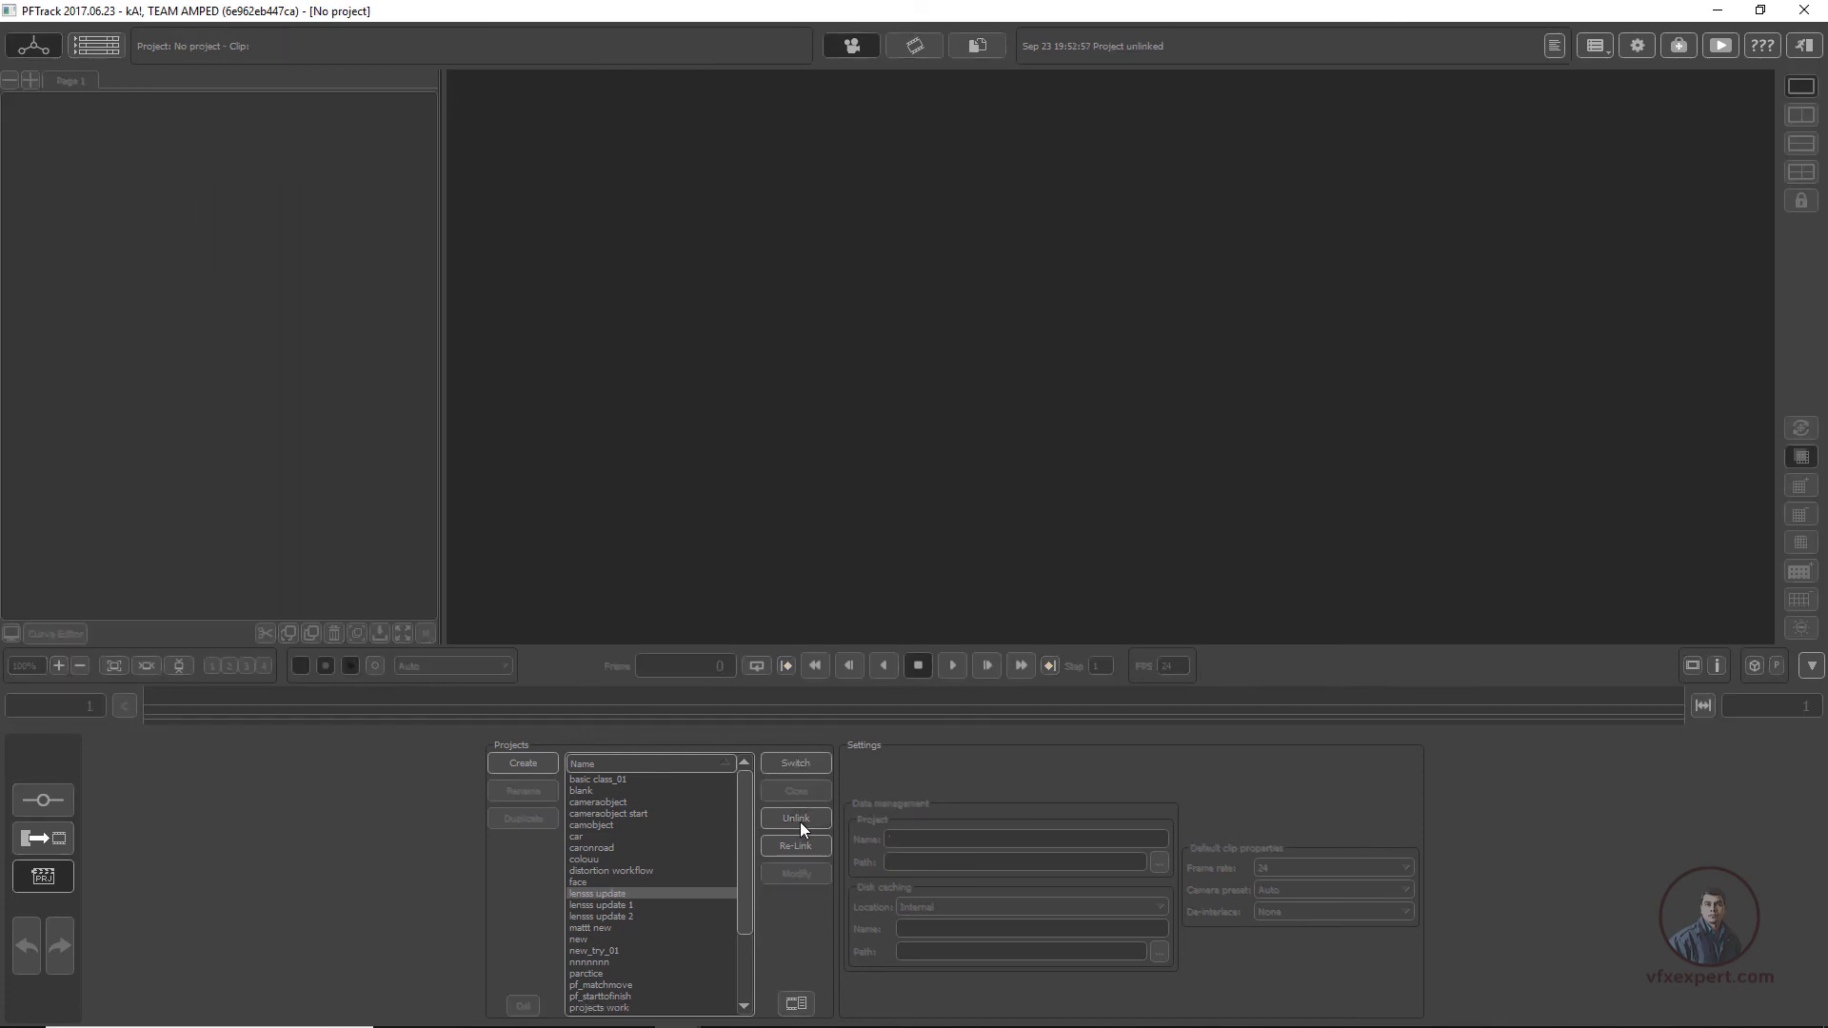
Step: Switch to the car project, view its Test Object 1 node, and show the project list again
left_click(578, 837)
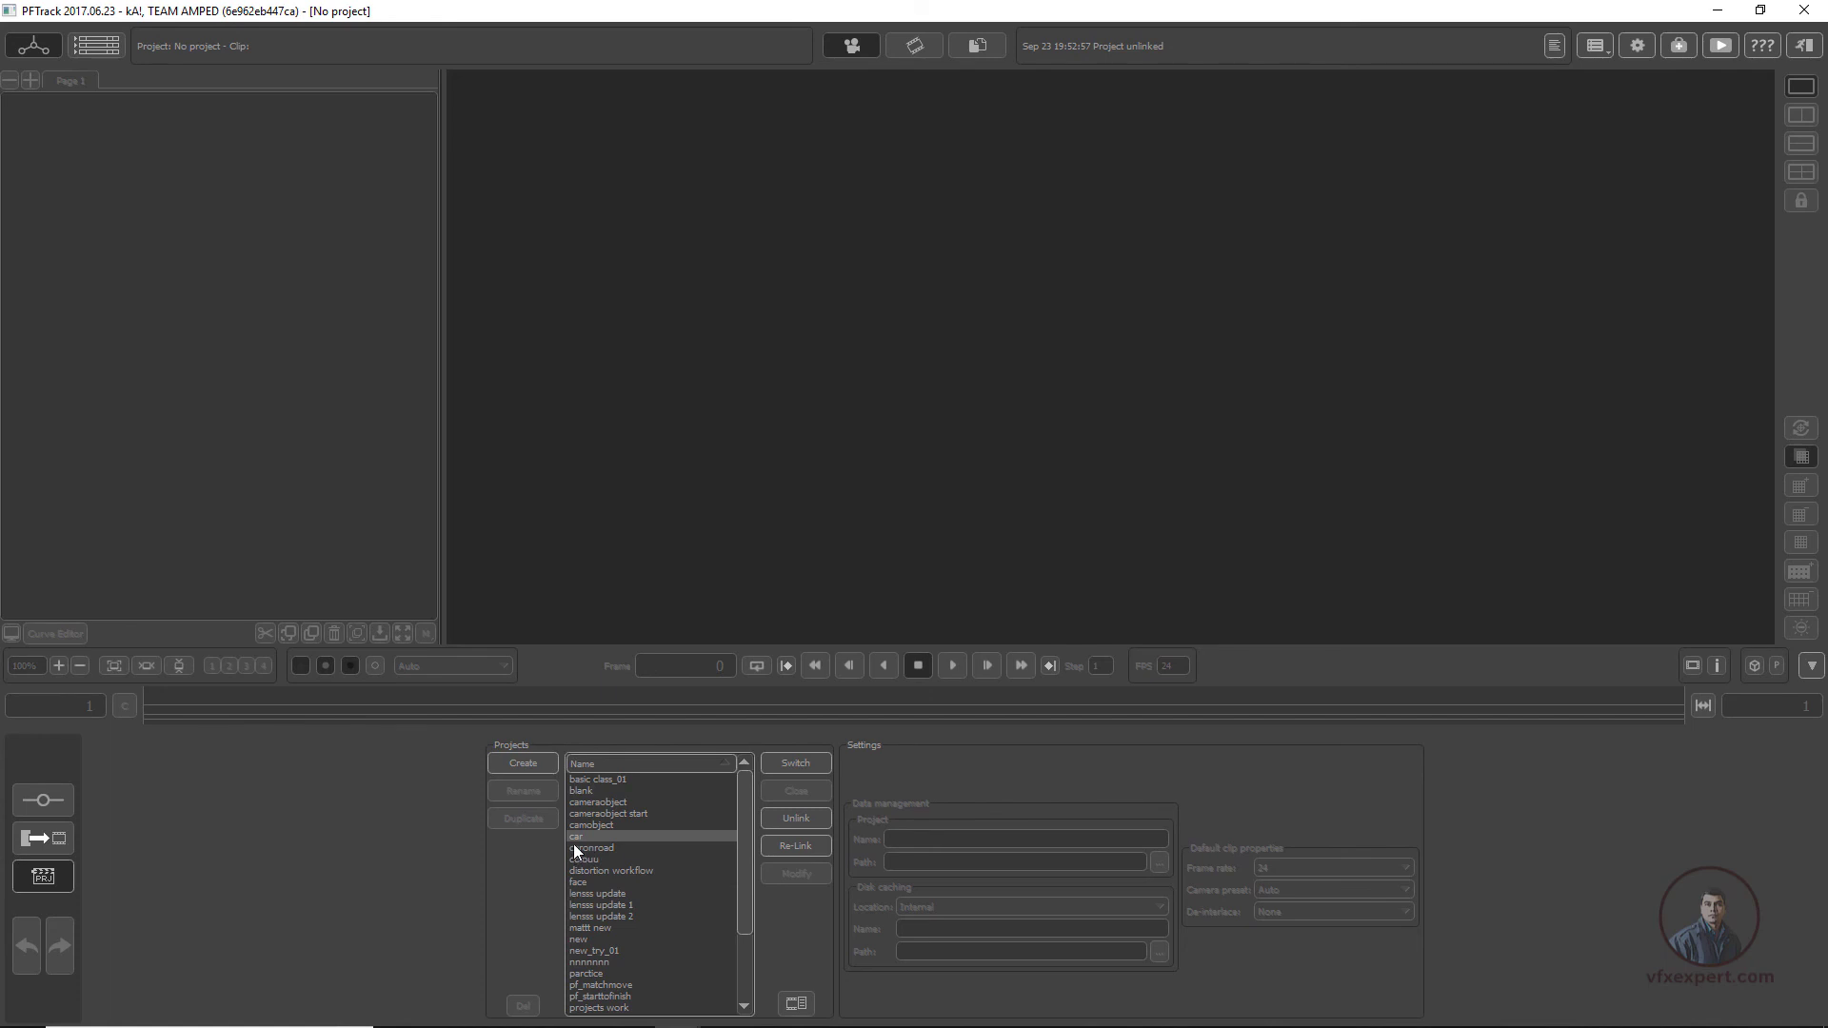
double_click(577, 838)
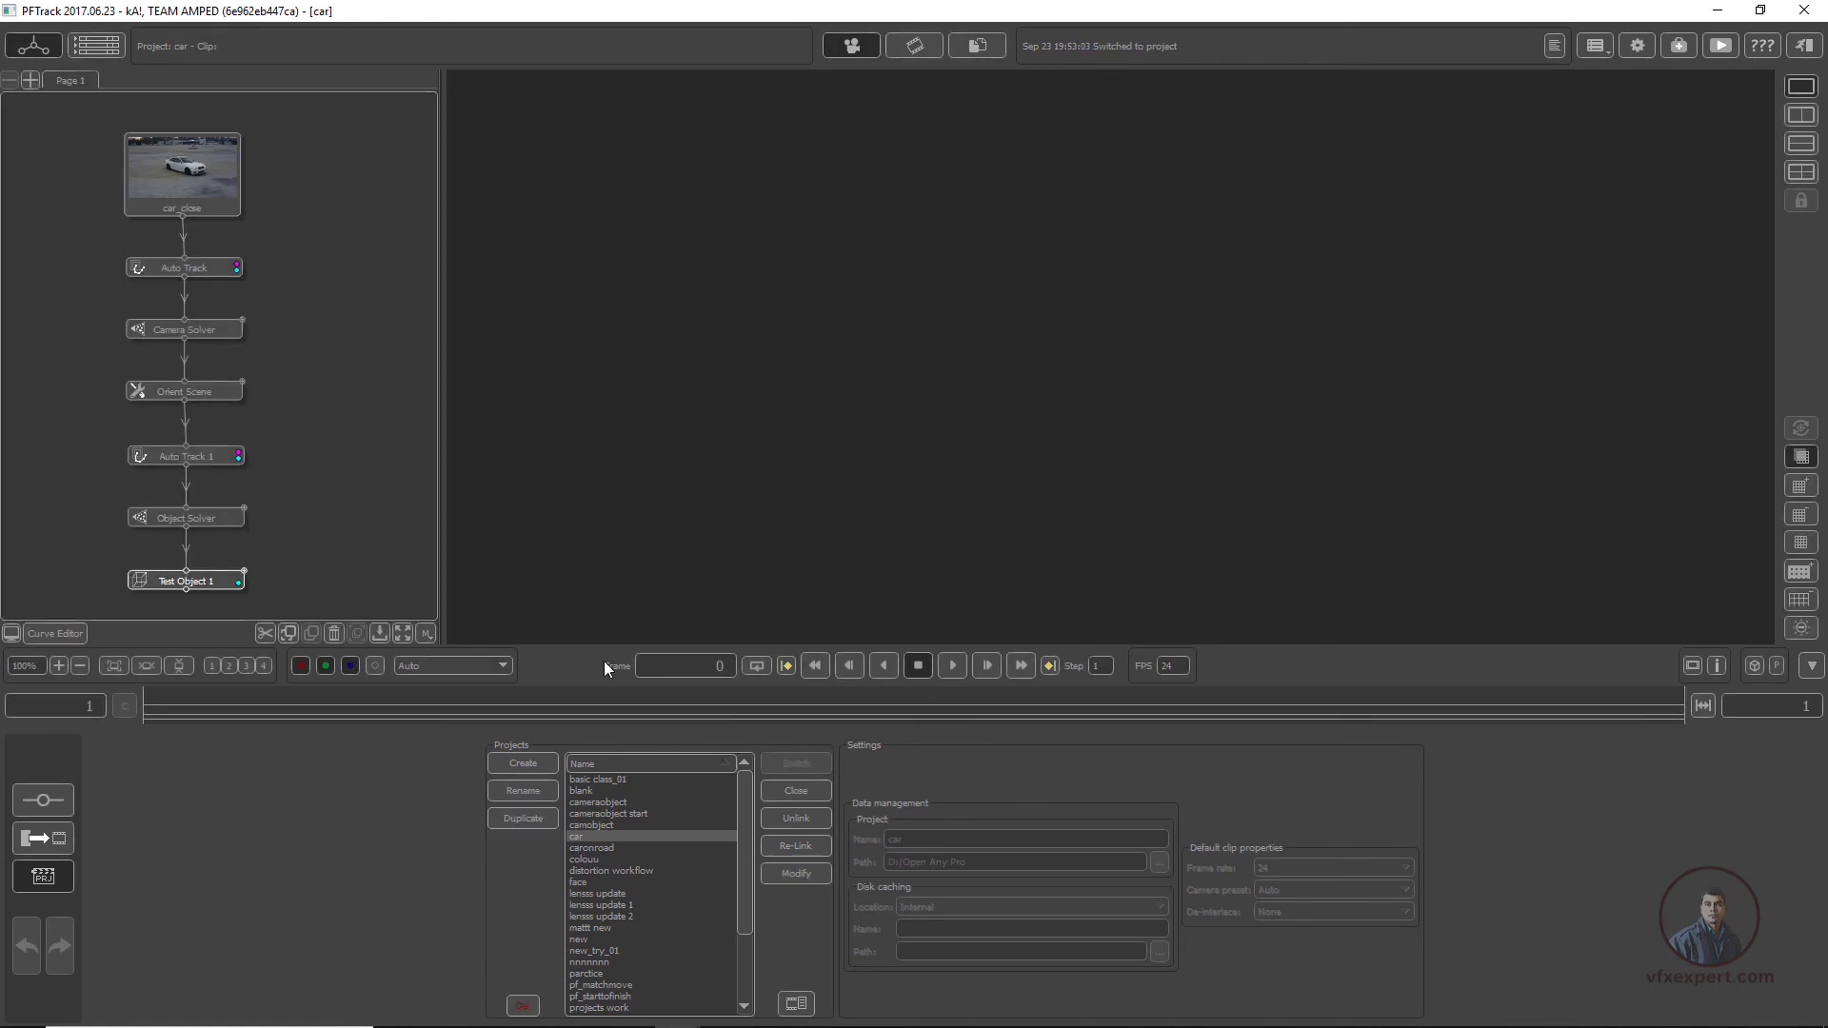
double_click(185, 580)
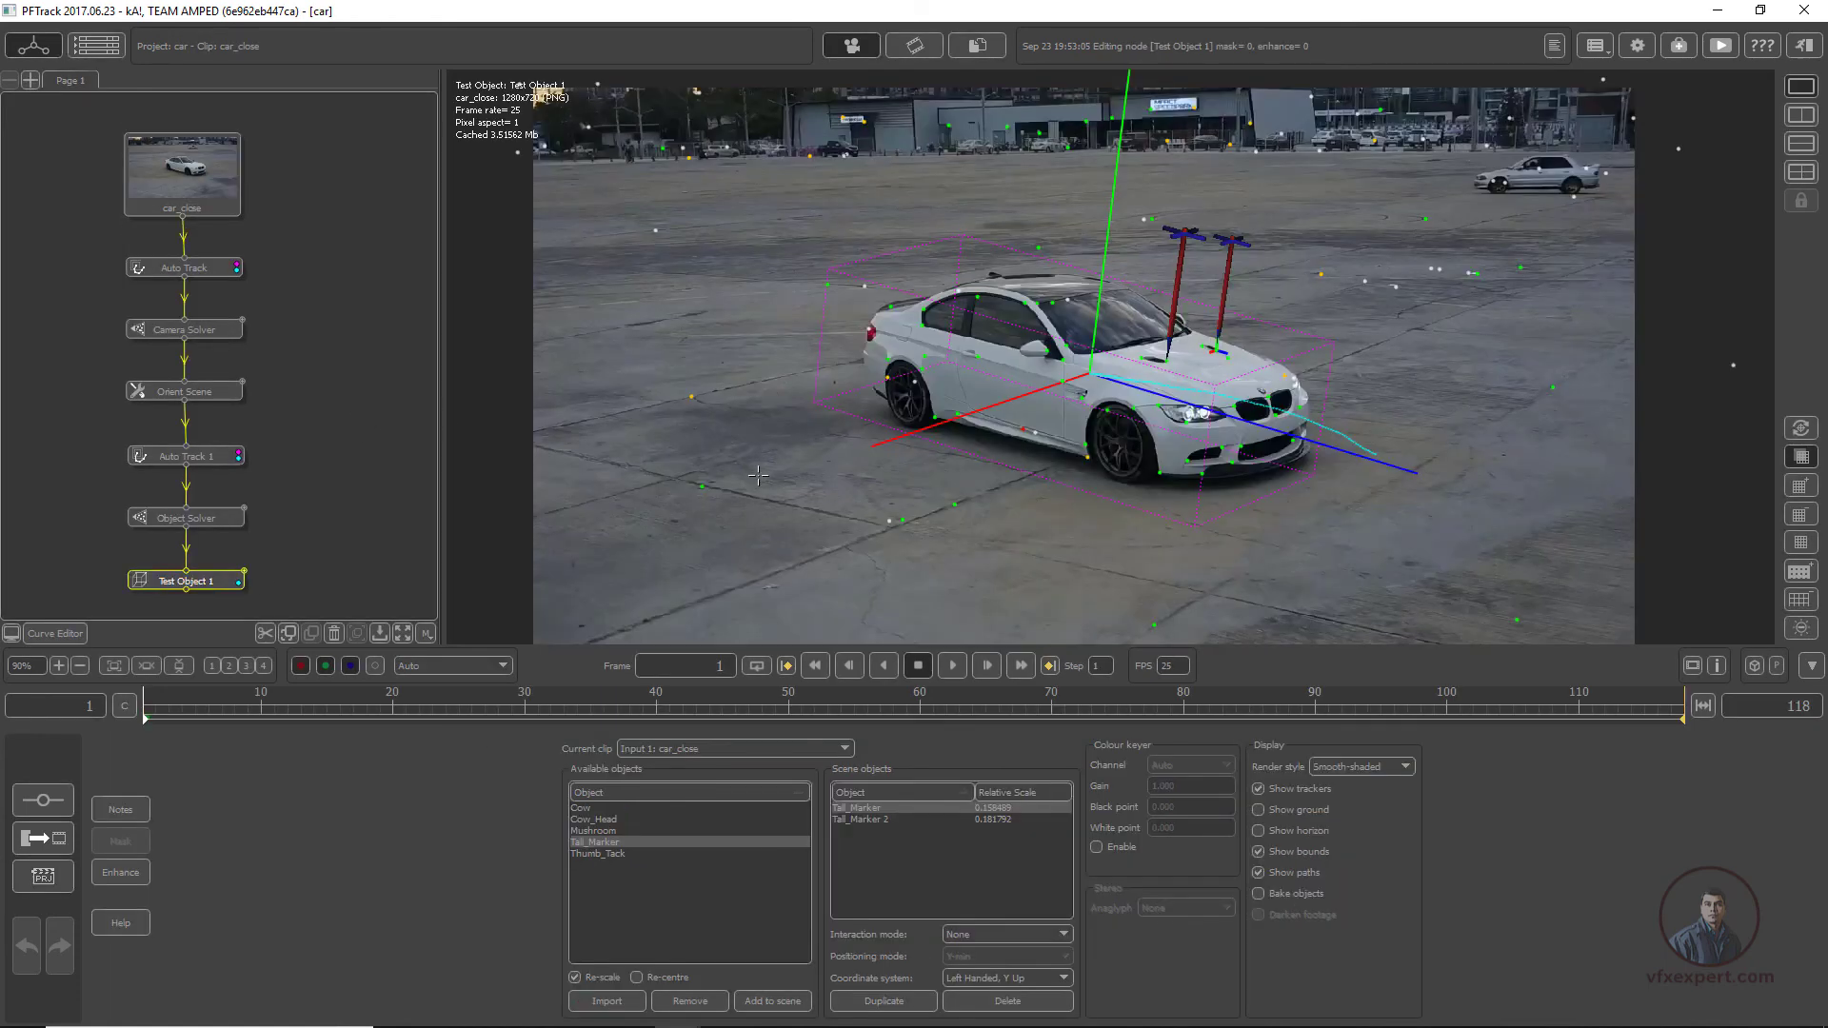
left_click(44, 878)
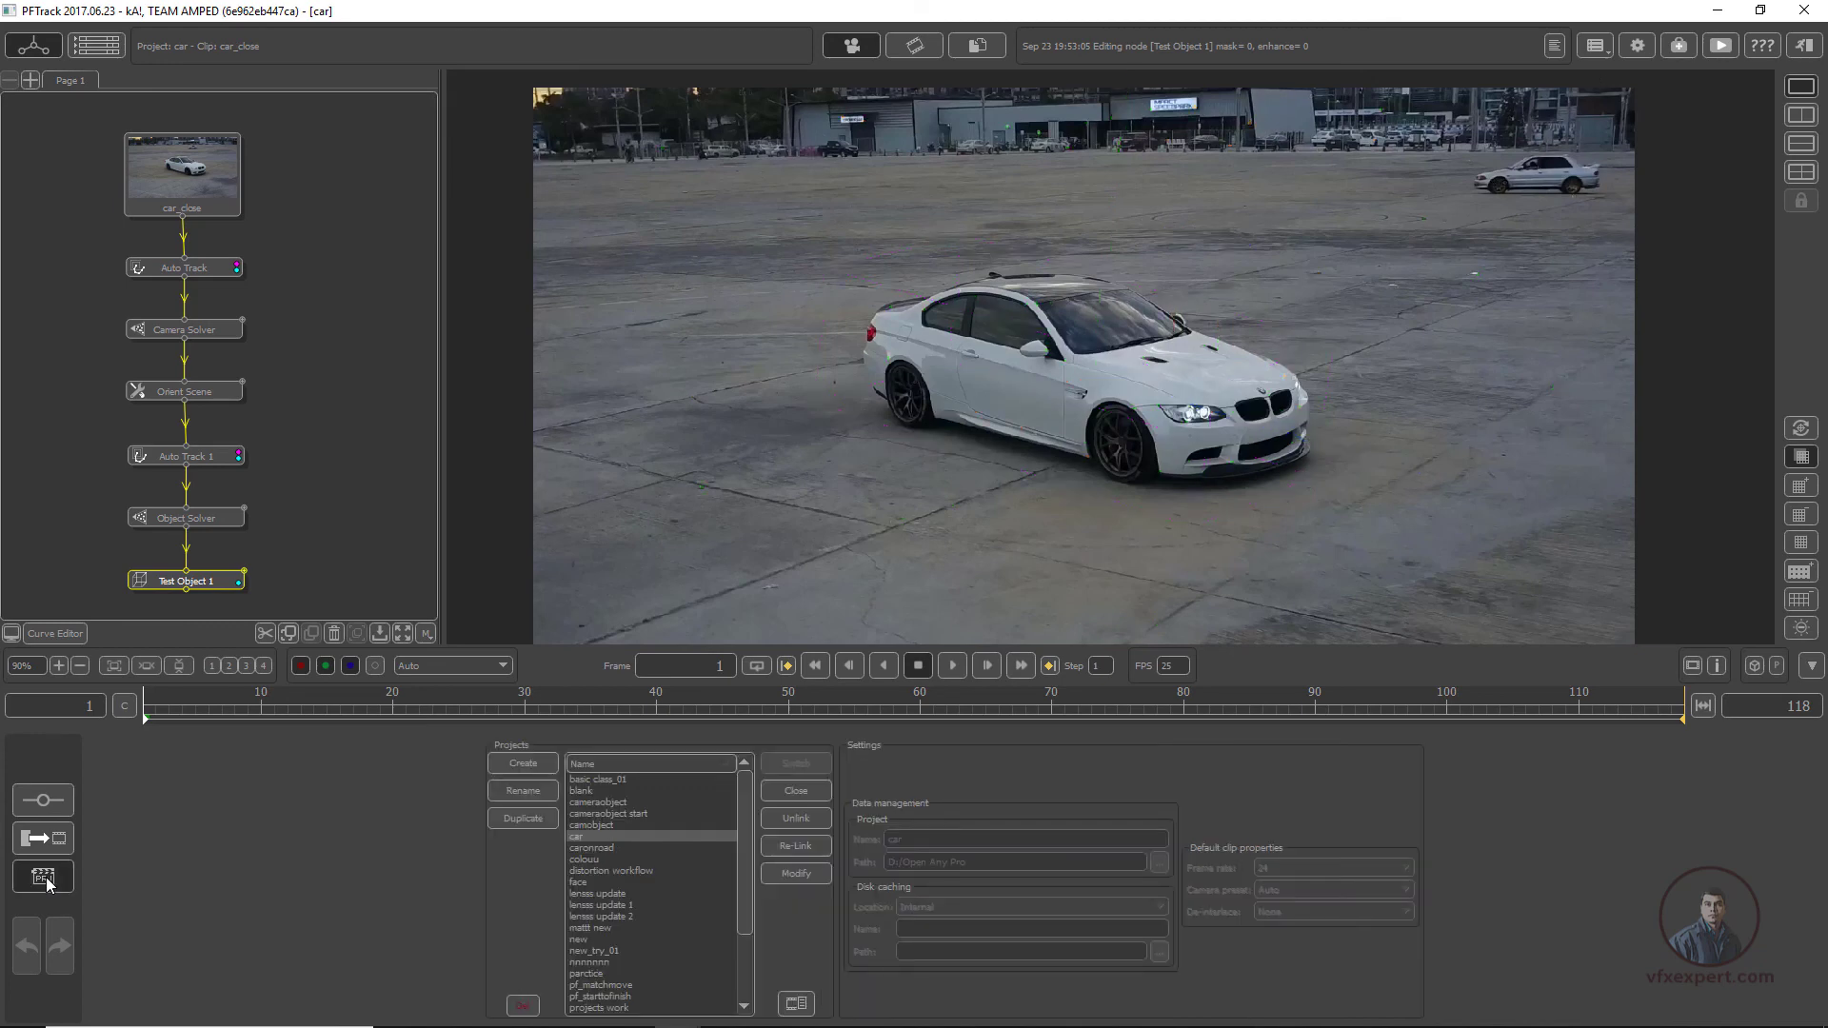